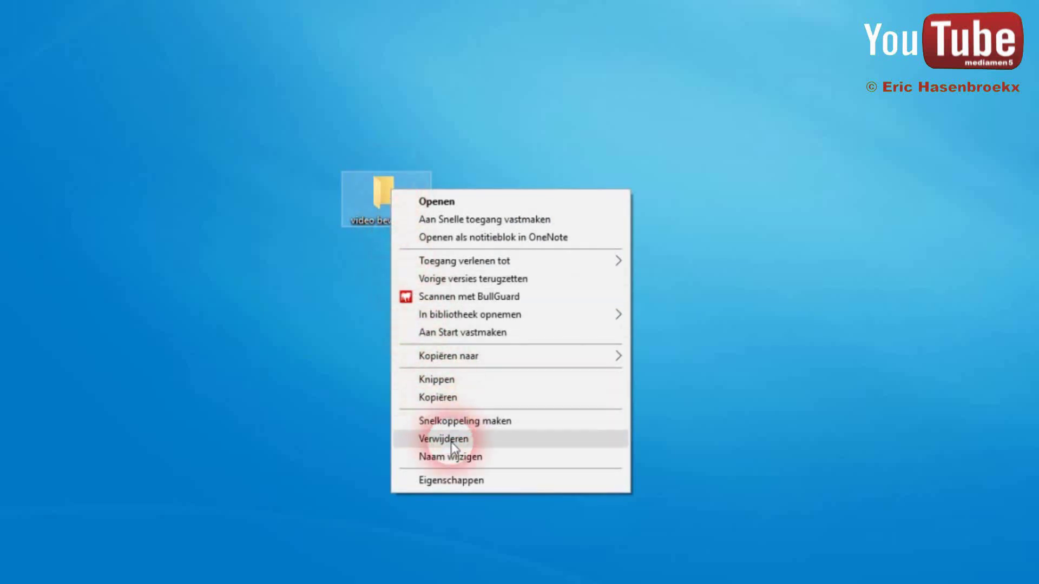
# Change the icon of the video bewerking folder to the disc with music notes from SHELL32.dll and apply it
pyautogui.click(453, 482)
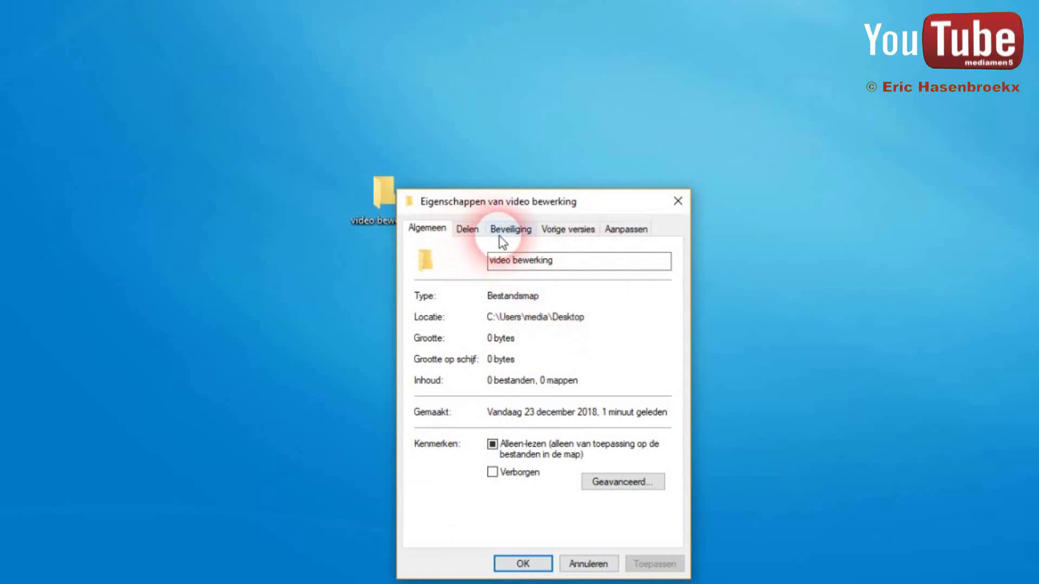
pyautogui.click(620, 231)
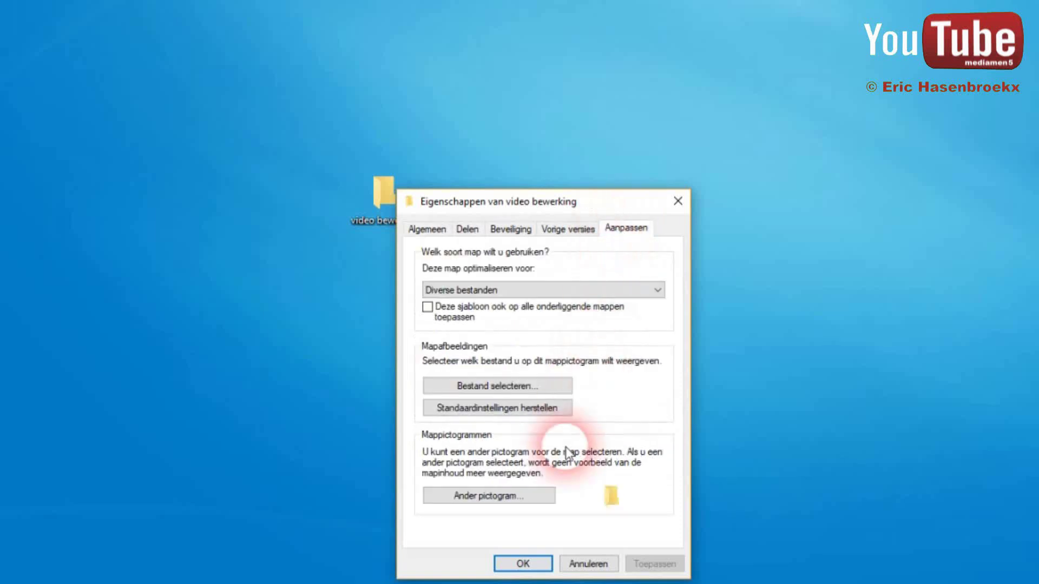
pyautogui.click(512, 493)
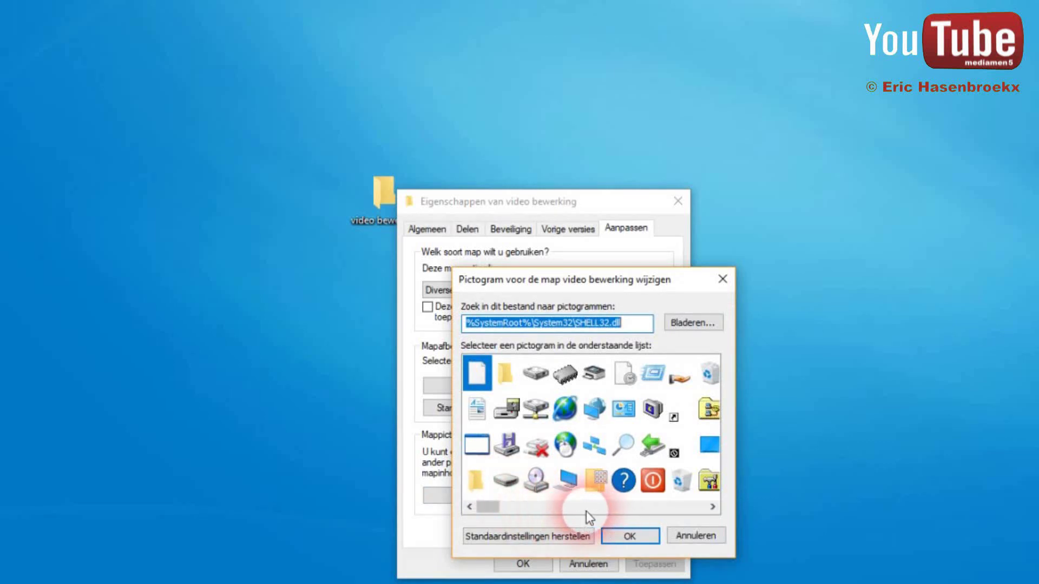
pyautogui.click(713, 507)
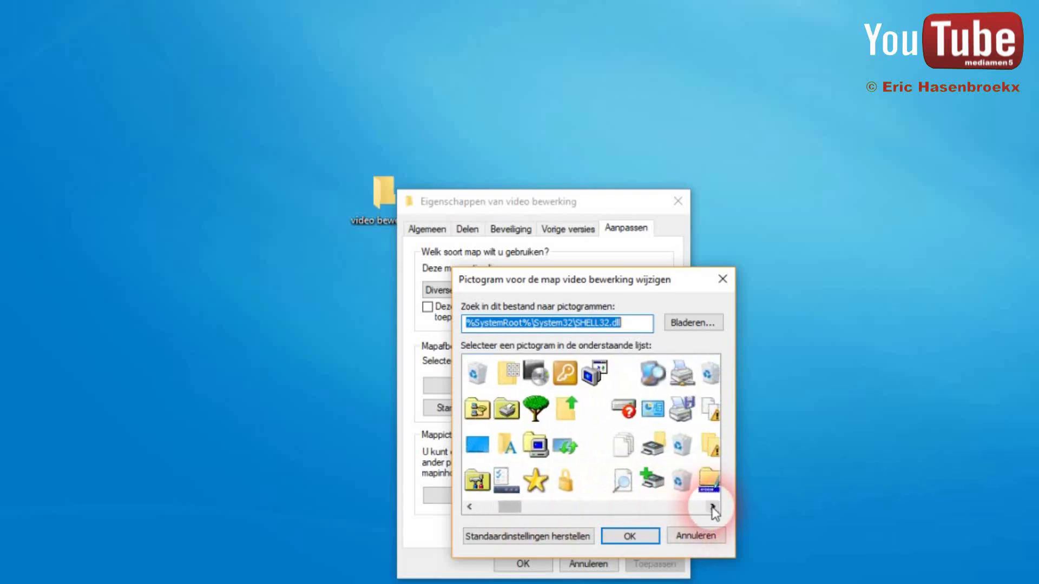
pyautogui.moveTo(712, 507); pyautogui.dragTo(712, 507)
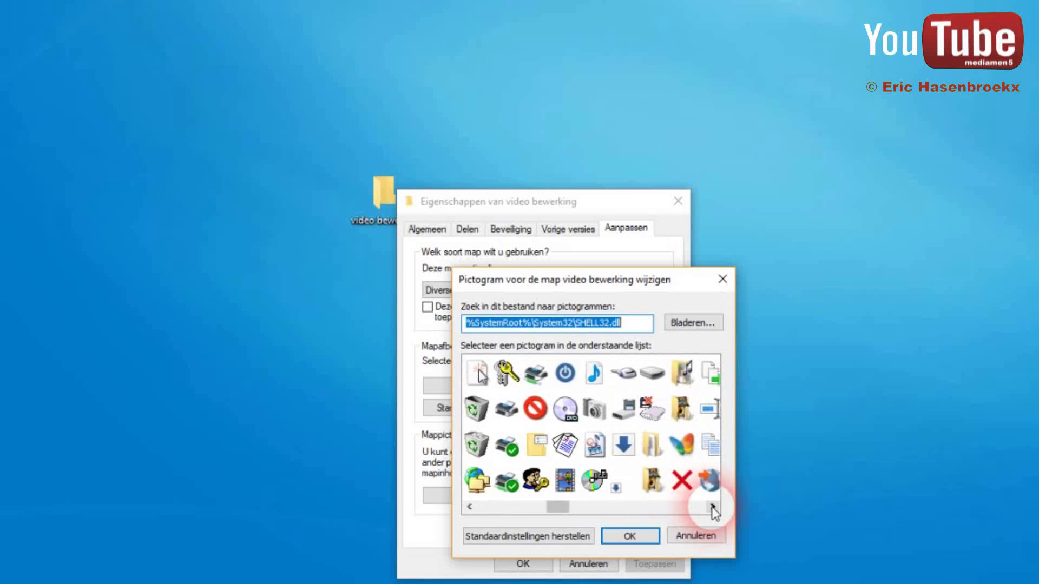
pyautogui.moveTo(712, 507); pyautogui.dragTo(712, 507)
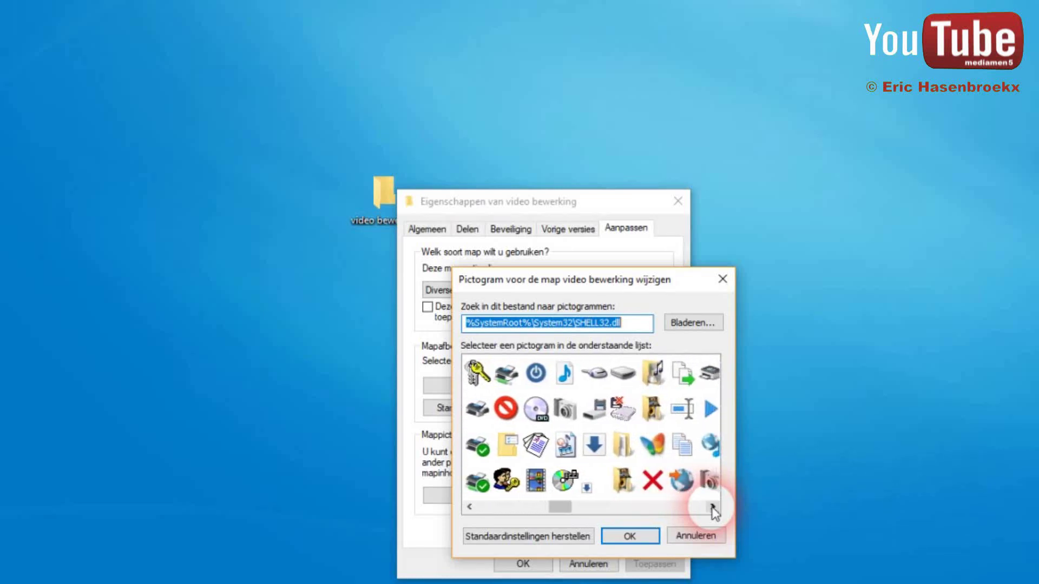
pyautogui.click(565, 480)
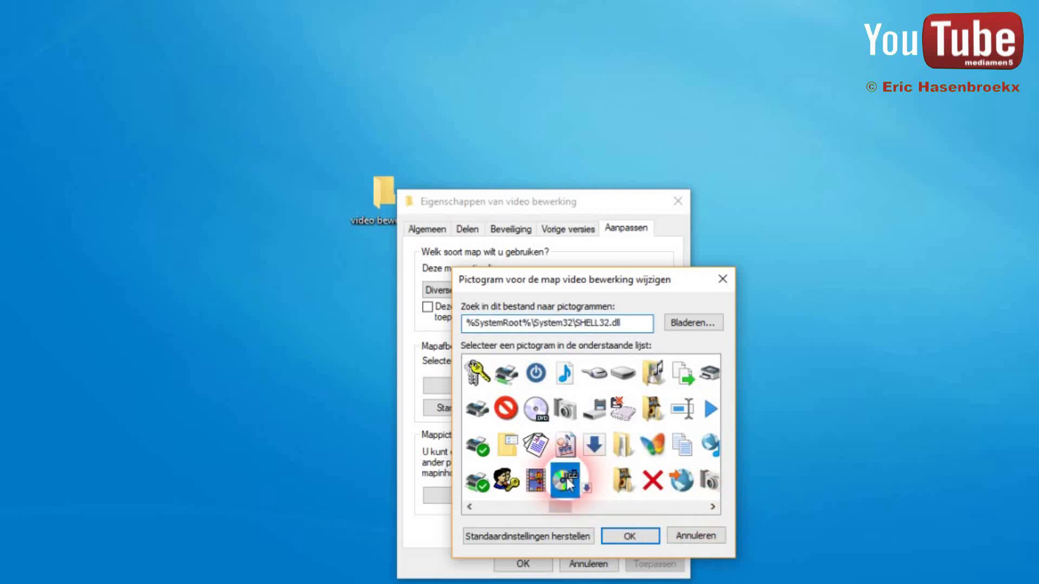
pyautogui.click(616, 534)
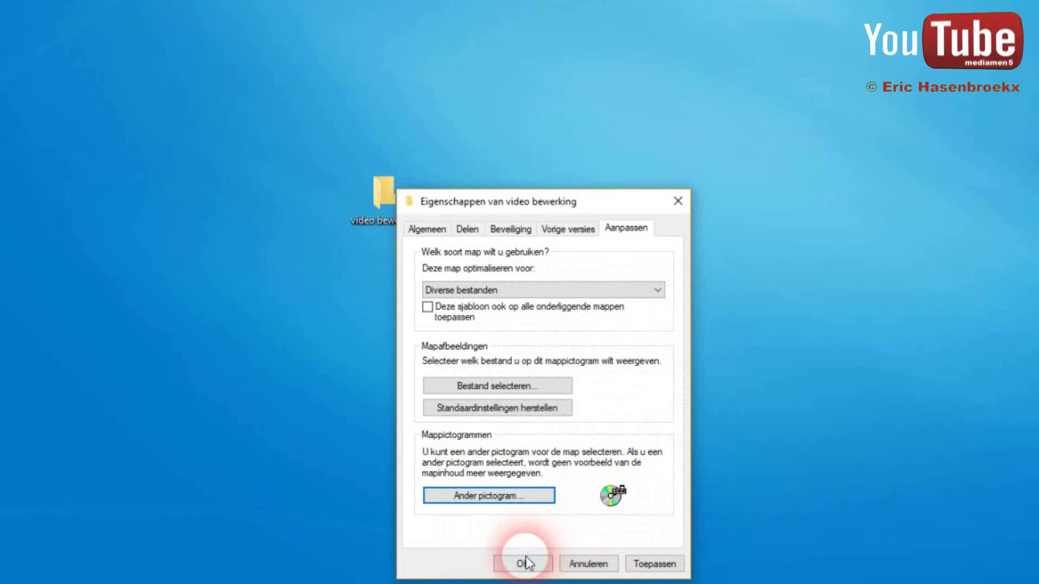
pyautogui.click(522, 564)
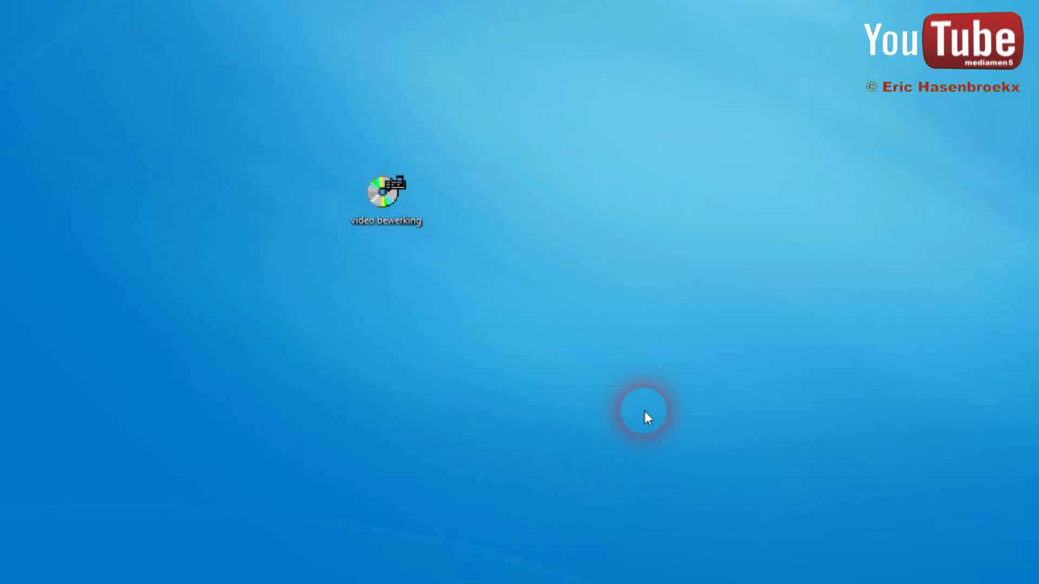
# Move the video bewerking folder to a free spot on the desktop, look inside it and minimize its window
pyautogui.moveTo(390, 197); pyautogui.dragTo(639, 92)
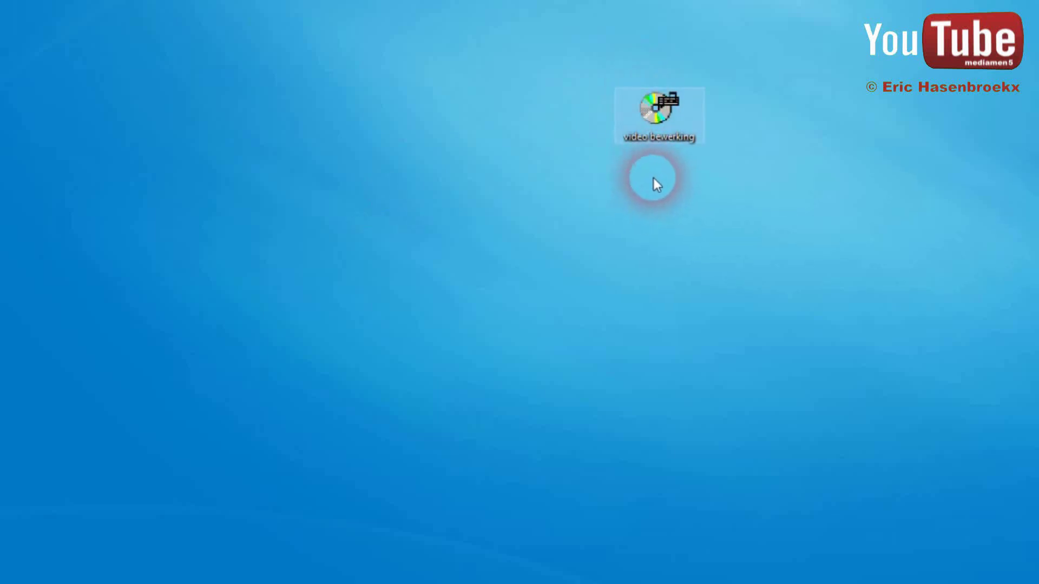
pyautogui.rightClick(657, 112)
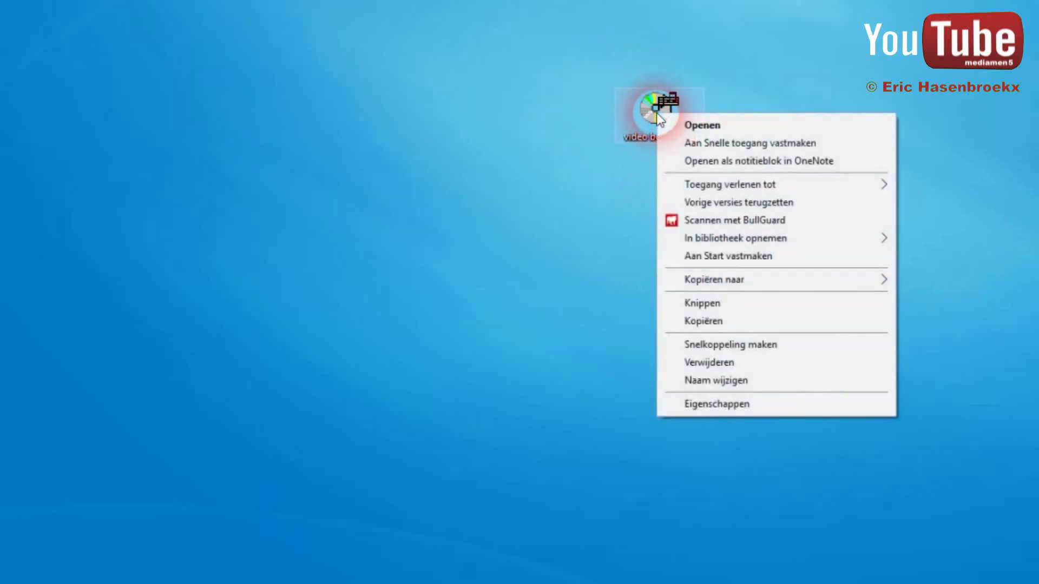
pyautogui.click(716, 128)
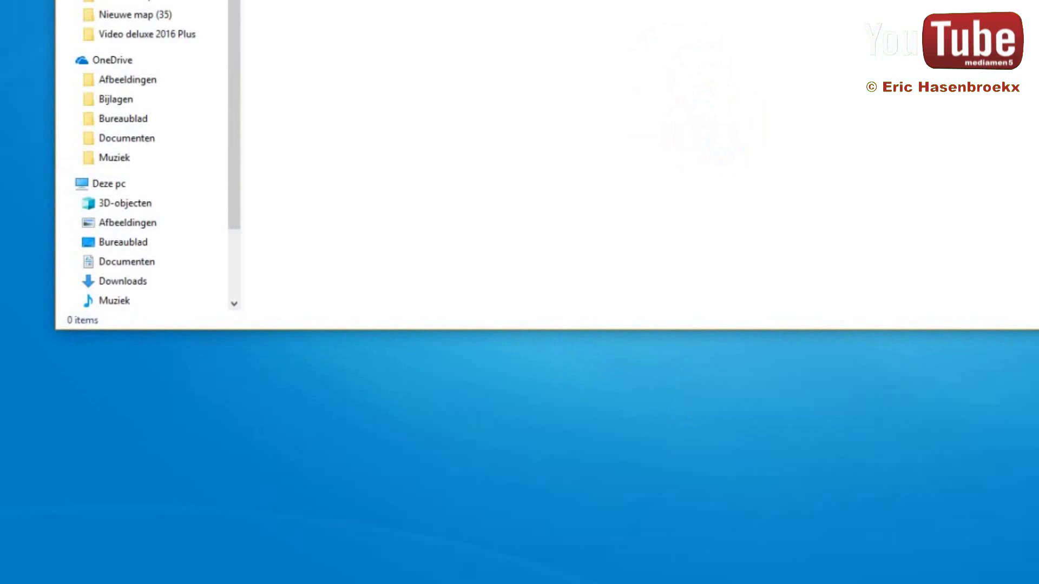
pyautogui.moveTo(545, 46); pyautogui.dragTo(480, 45)
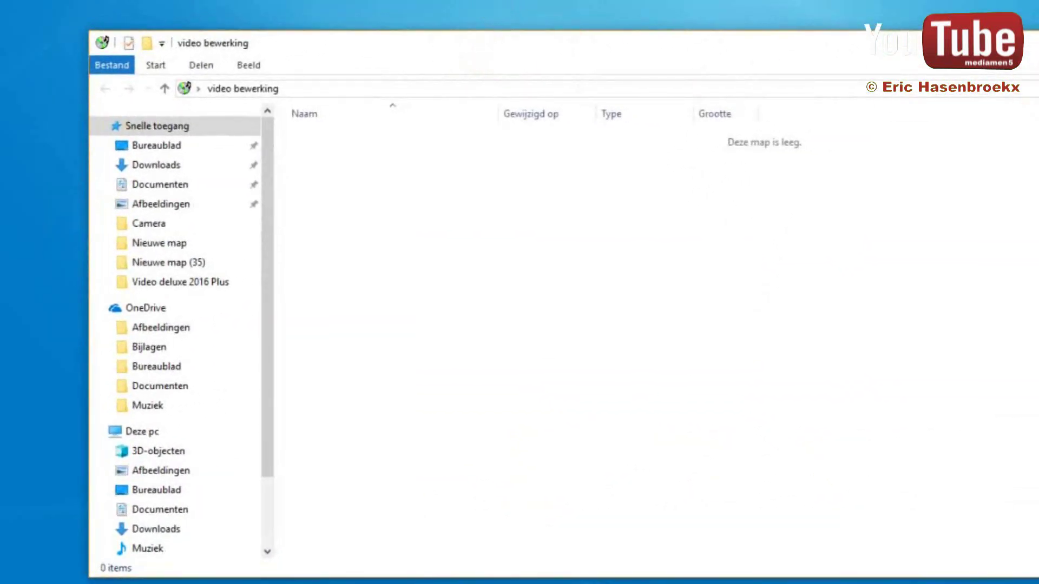
pyautogui.moveTo(1036, 31); pyautogui.dragTo(715, 143)
pyautogui.moveTo(544, 168); pyautogui.dragTo(828, 146)
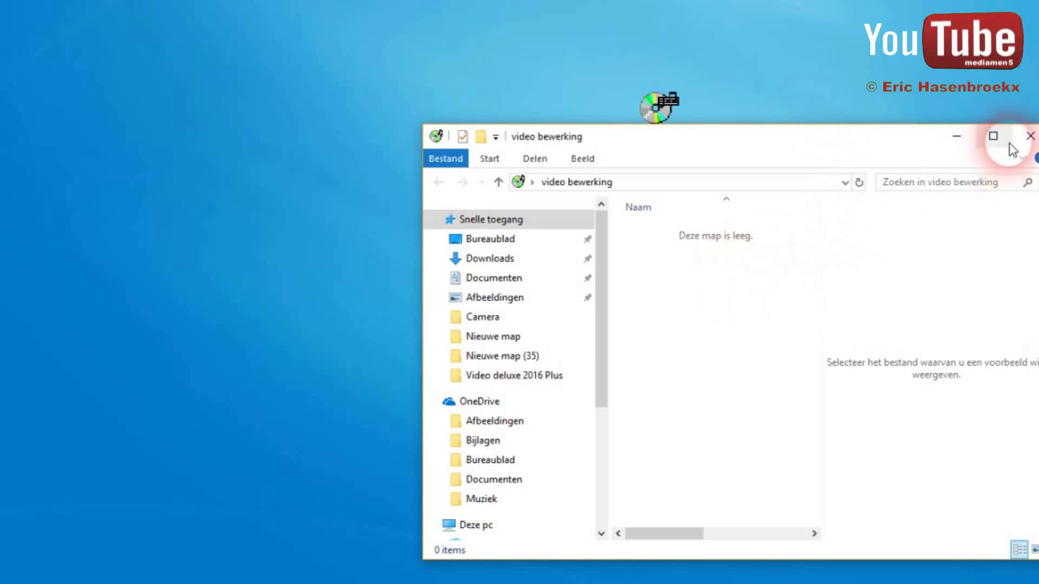
pyautogui.click(955, 139)
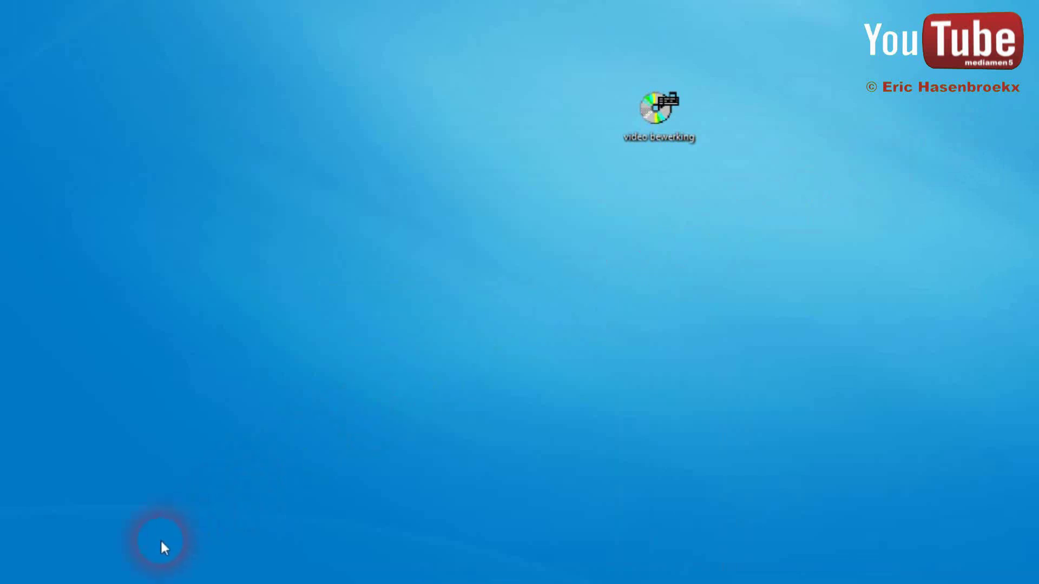
# Place a Paint 3D shortcut on the desktop from the list of installed apps
pyautogui.moveTo(40, 581)
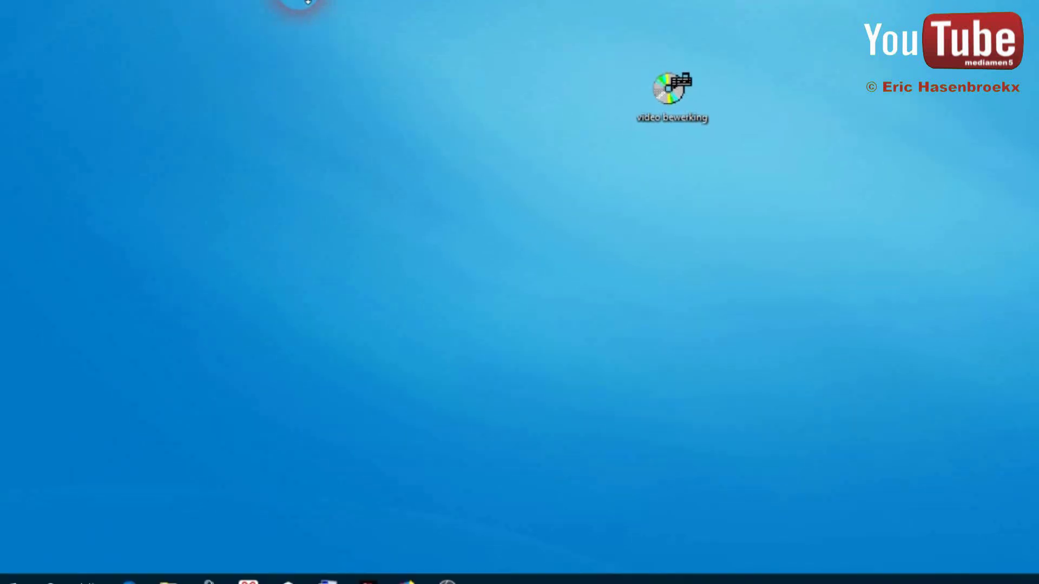
pyautogui.click(8, 574)
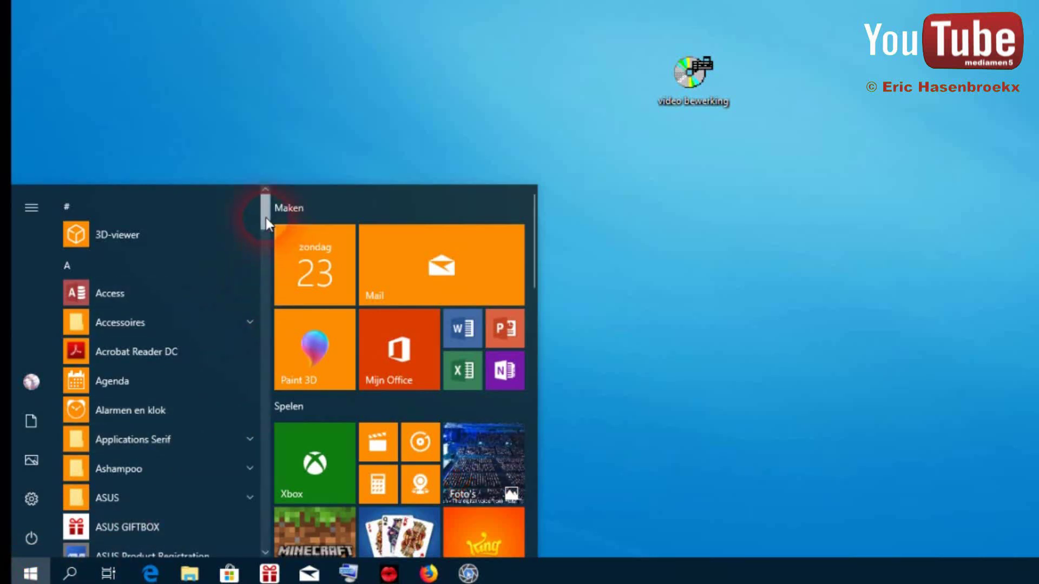
pyautogui.scroll(-2, 263, 222)
pyautogui.moveTo(261, 226); pyautogui.dragTo(259, 400)
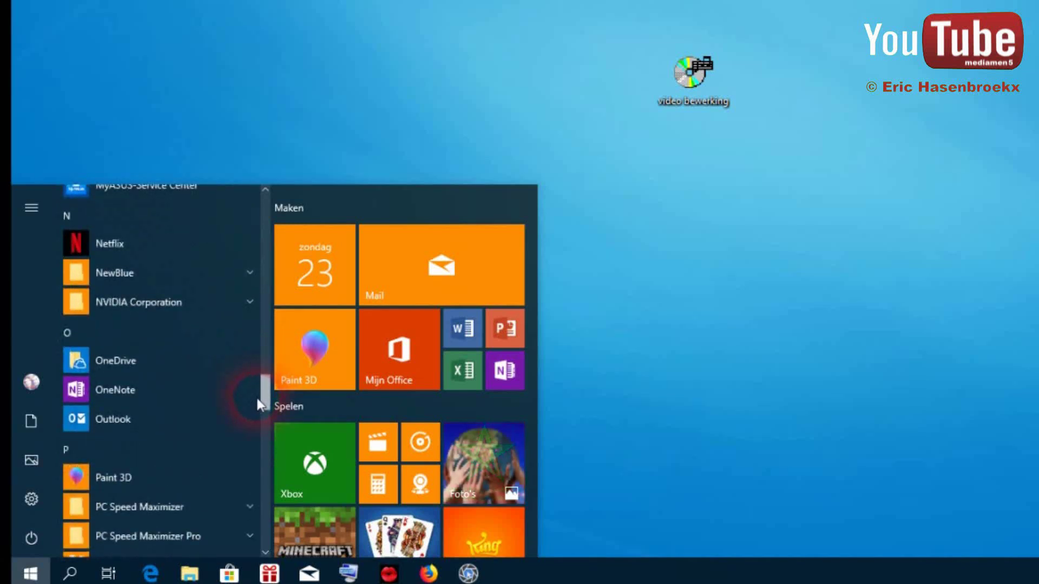
pyautogui.moveTo(78, 476)
pyautogui.mouseDown()
pyautogui.moveTo(373, 494)
pyautogui.moveTo(589, 482)
pyautogui.moveTo(674, 358)
pyautogui.mouseUp()
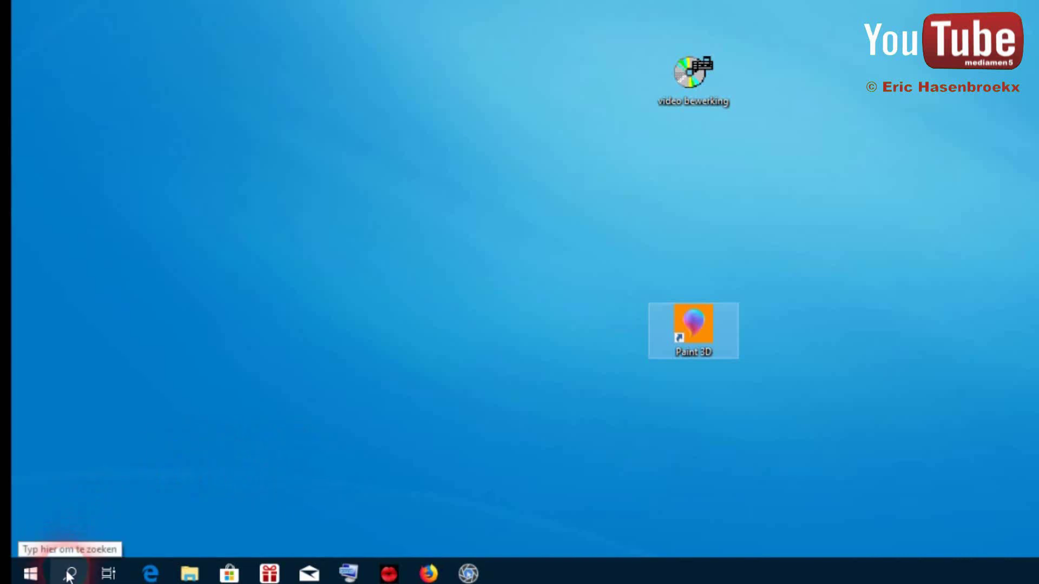
# Place a Video-editor shortcut on the desktop from the list of installed apps
pyautogui.click(29, 575)
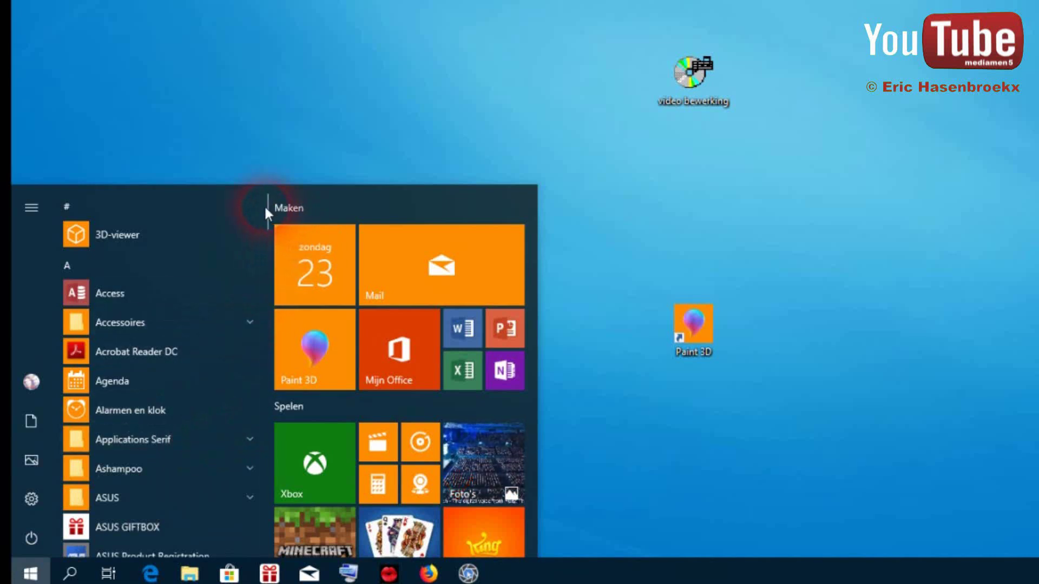
pyautogui.moveTo(264, 207); pyautogui.dragTo(253, 484)
pyautogui.moveTo(77, 441); pyautogui.dragTo(637, 424)
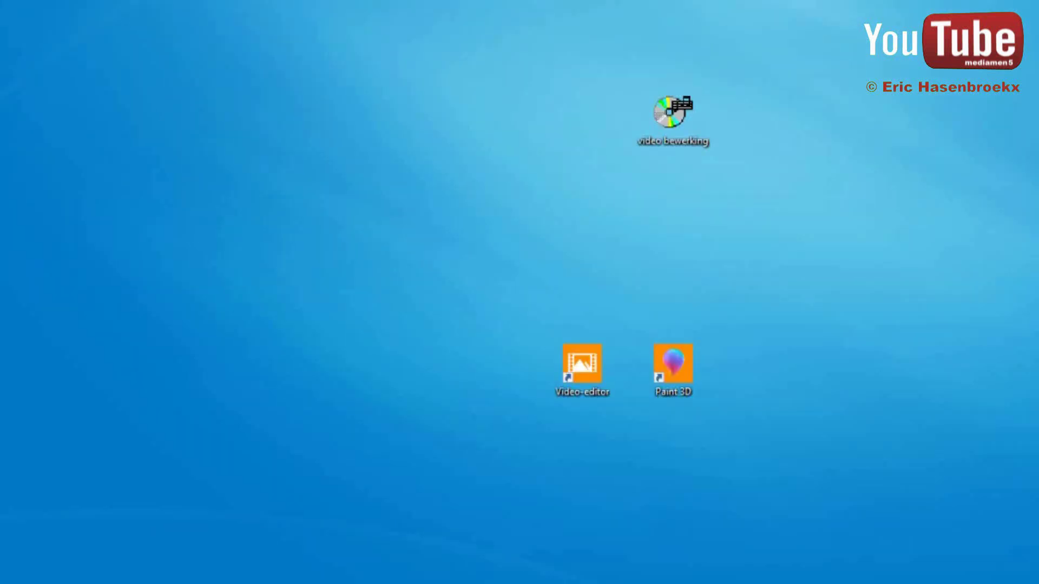
# Search Windows for "pa" and open the file location of the Paint desktop app
pyautogui.click(84, 581)
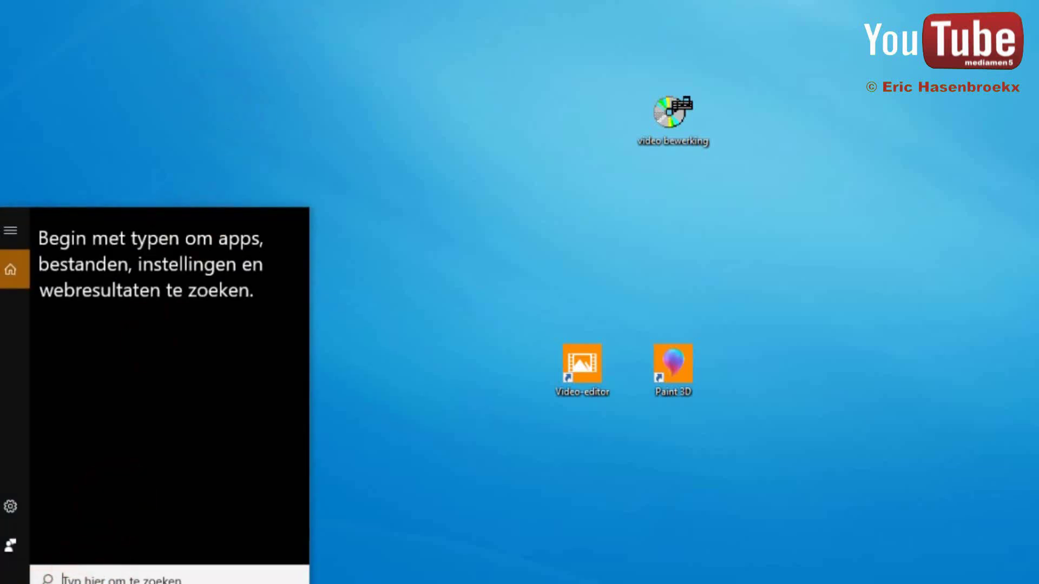
pyautogui.write('p')
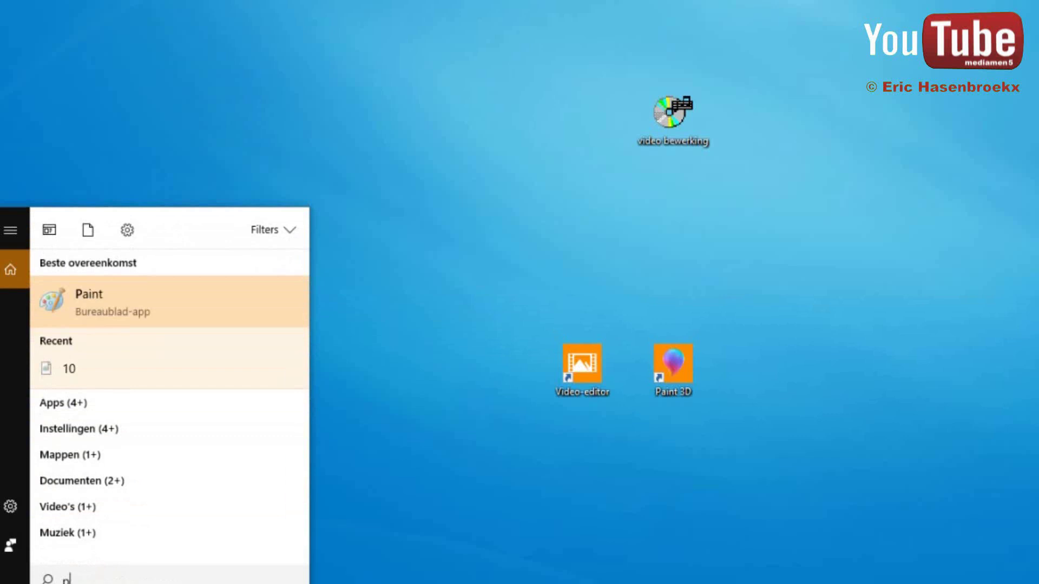
pyautogui.write('a')
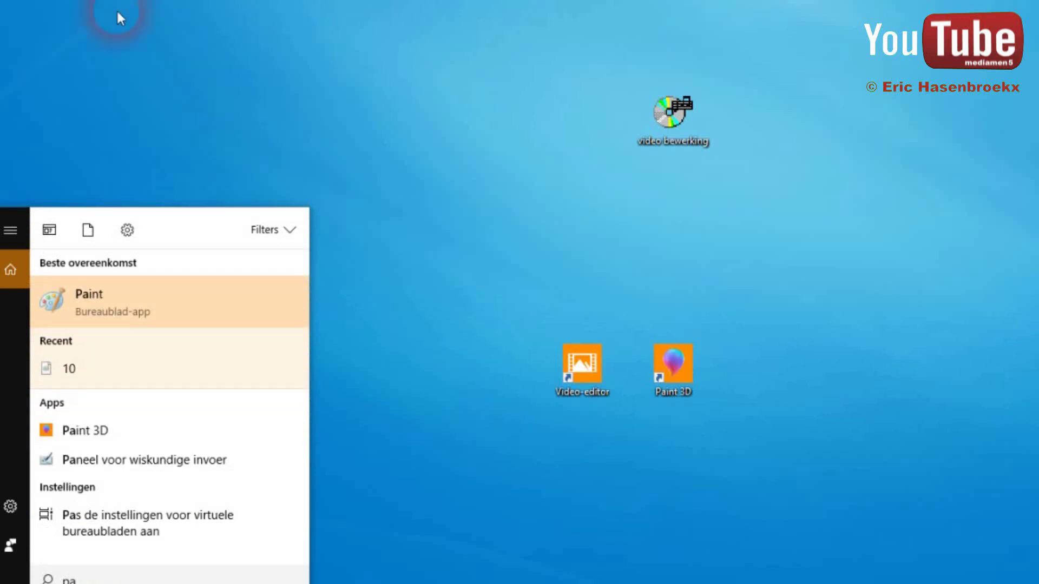
pyautogui.rightClick(96, 302)
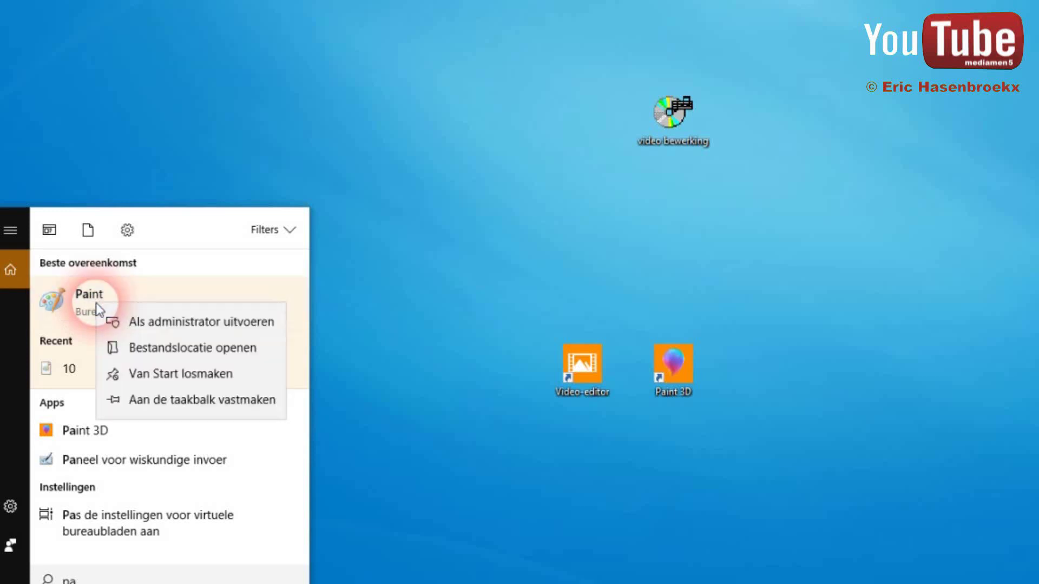
pyautogui.click(157, 348)
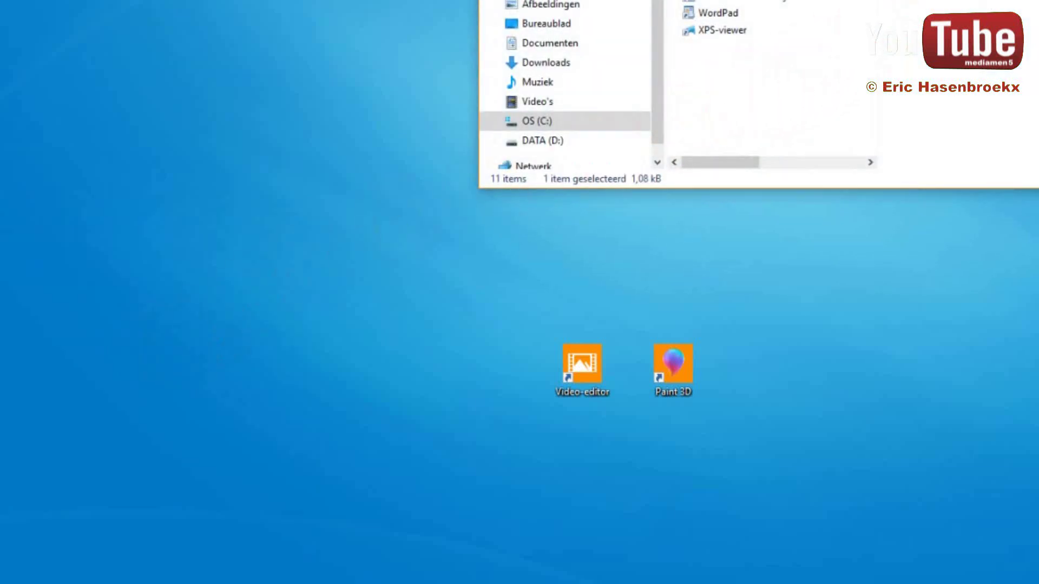
# Move the Paint shortcut from the Accessoires folder to the desktop and close the folder window
pyautogui.moveTo(991, 0); pyautogui.dragTo(368, 107)
pyautogui.click(64, 232)
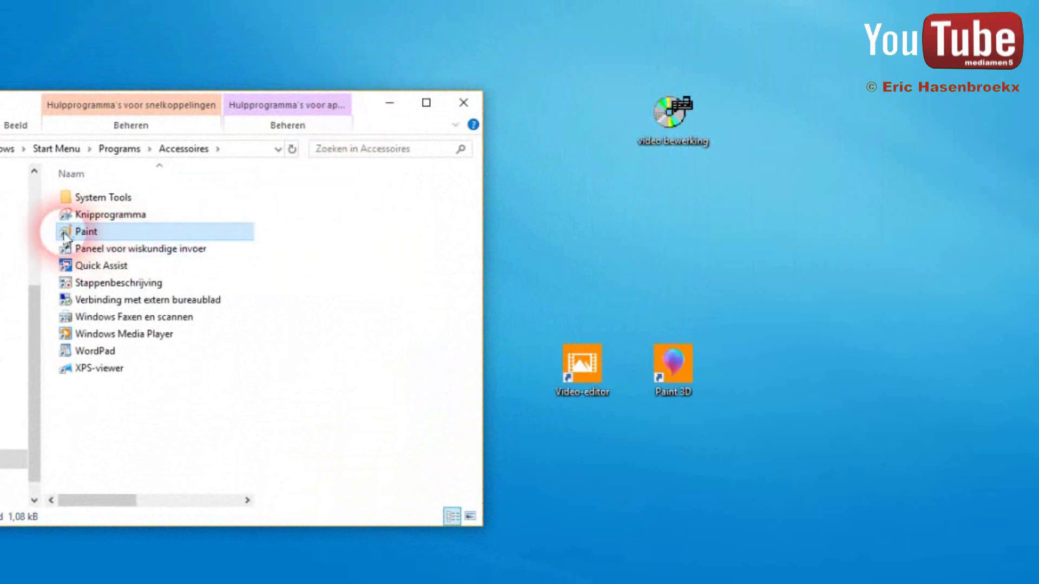
pyautogui.moveTo(64, 231); pyautogui.dragTo(554, 254)
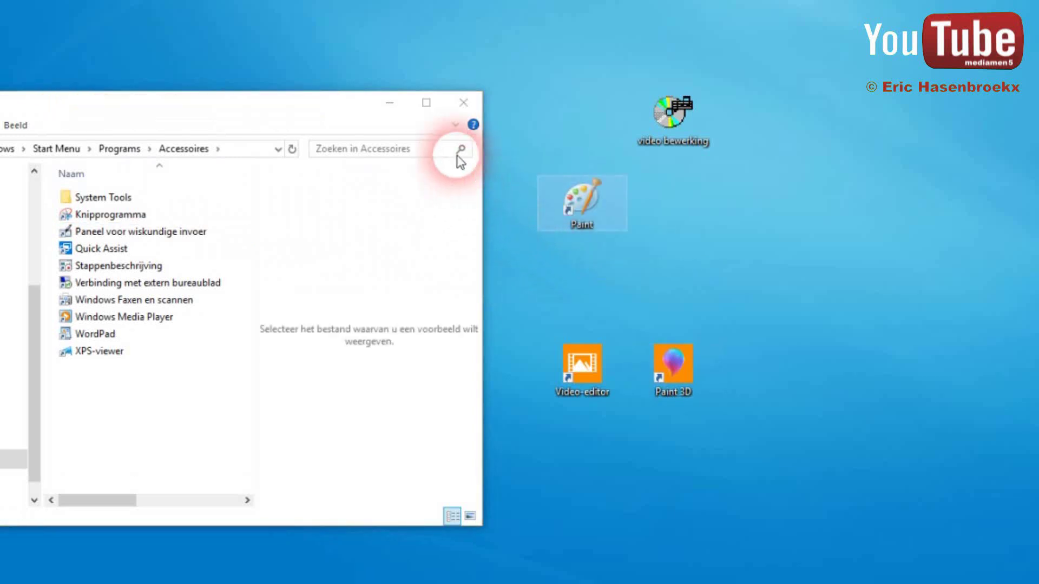
pyautogui.click(469, 111)
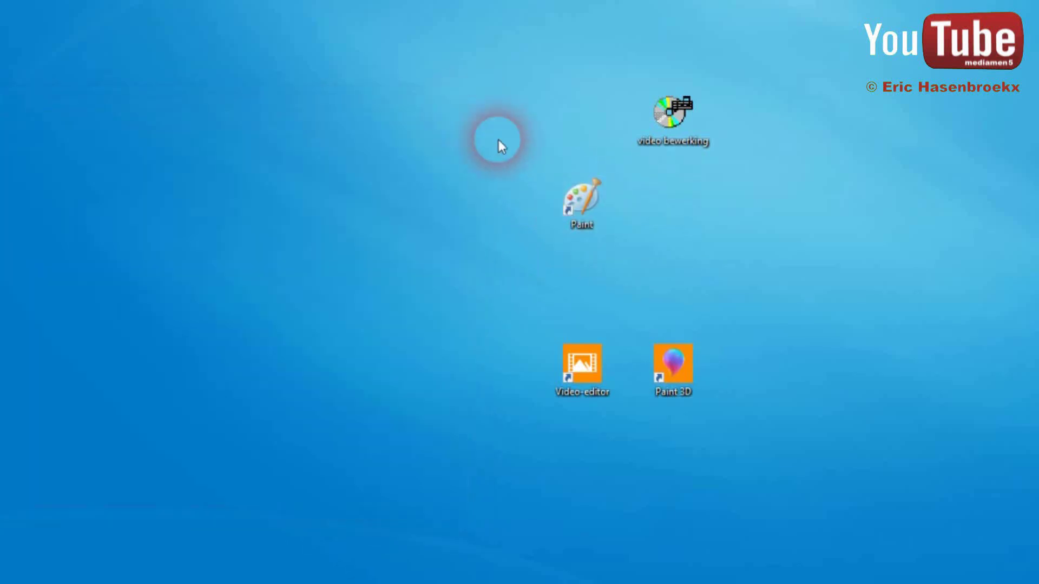
# Line up the Paint, Paint 3D and Video-editor shortcuts on the desktop and move them into the video bewerking folder
pyautogui.moveTo(585, 201); pyautogui.dragTo(427, 264)
pyautogui.click(671, 368)
pyautogui.moveTo(671, 368); pyautogui.dragTo(484, 283)
pyautogui.moveTo(582, 361); pyautogui.dragTo(601, 280)
pyautogui.moveTo(401, 280); pyautogui.dragTo(658, 122)
pyautogui.moveTo(494, 281); pyautogui.dragTo(661, 120)
pyautogui.moveTo(573, 289)
pyautogui.mouseDown()
pyautogui.moveTo(606, 254)
pyautogui.moveTo(672, 125)
pyautogui.moveTo(369, 154)
pyautogui.moveTo(398, 195)
pyautogui.mouseUp()
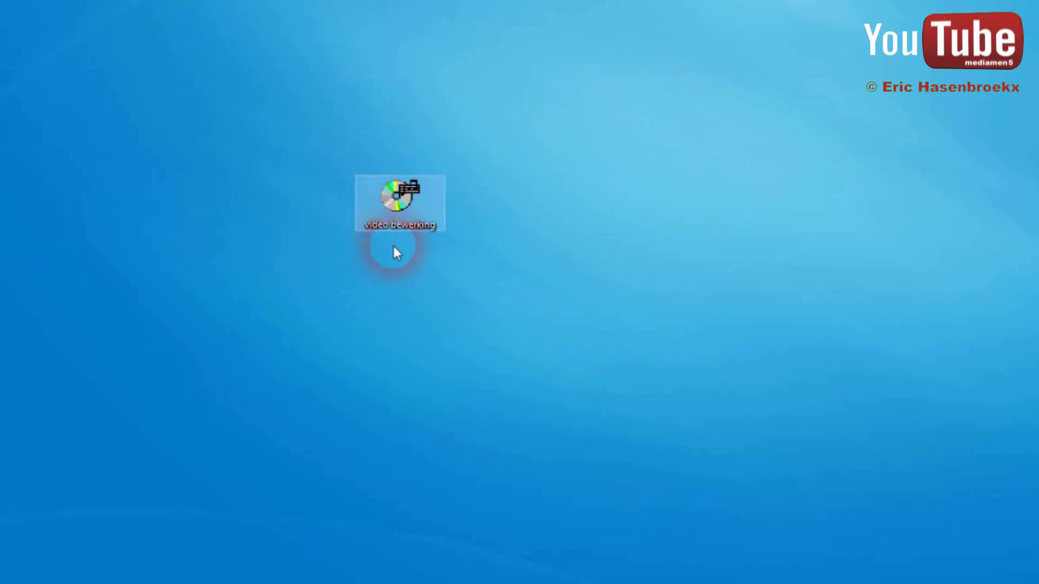
# Open the video bewerking folder and check the Paint 3D and Video-editor shortcuts inside it
pyautogui.doubleClick(404, 197)
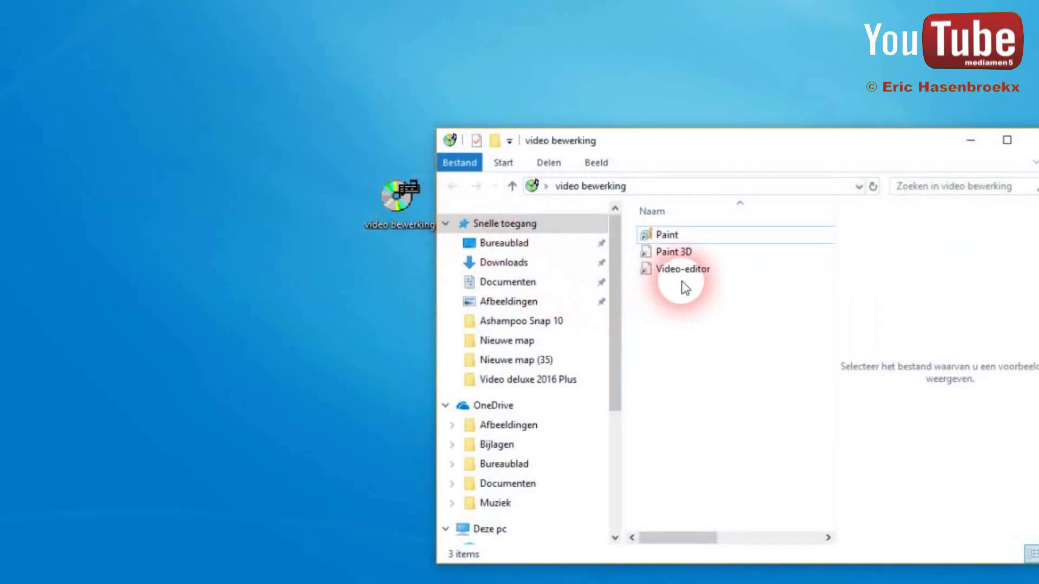
pyautogui.moveTo(697, 273)
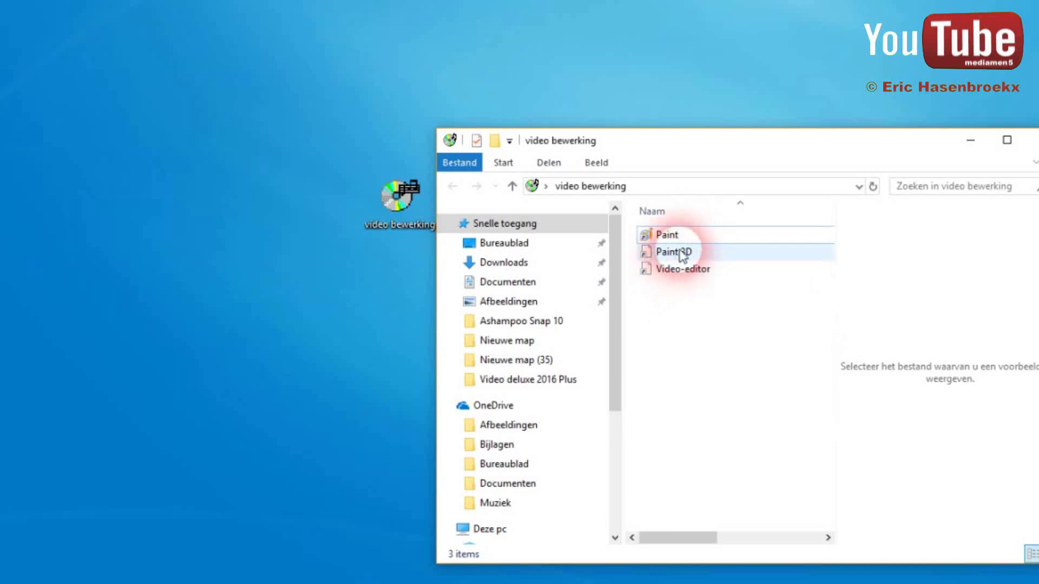
pyautogui.click(683, 253)
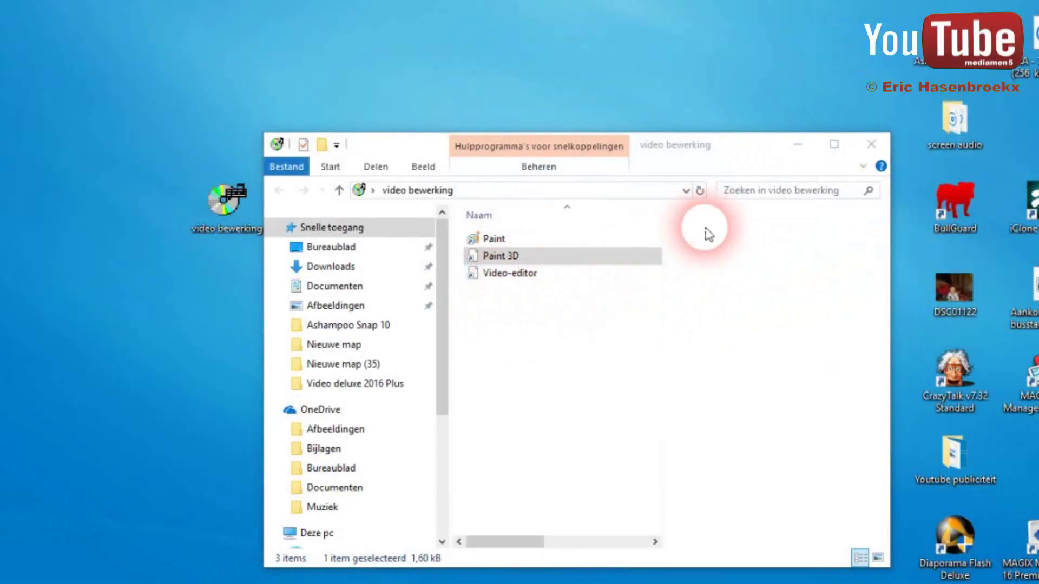
pyautogui.click(521, 277)
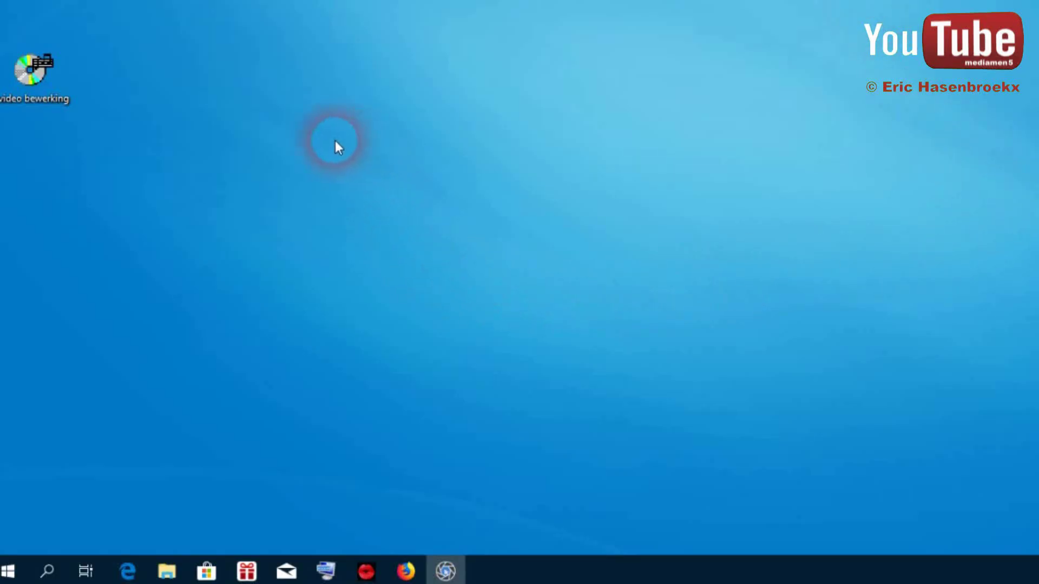
# Create a new folder on an empty spot of the desktop, keeping its default name
pyautogui.rightClick(322, 102)
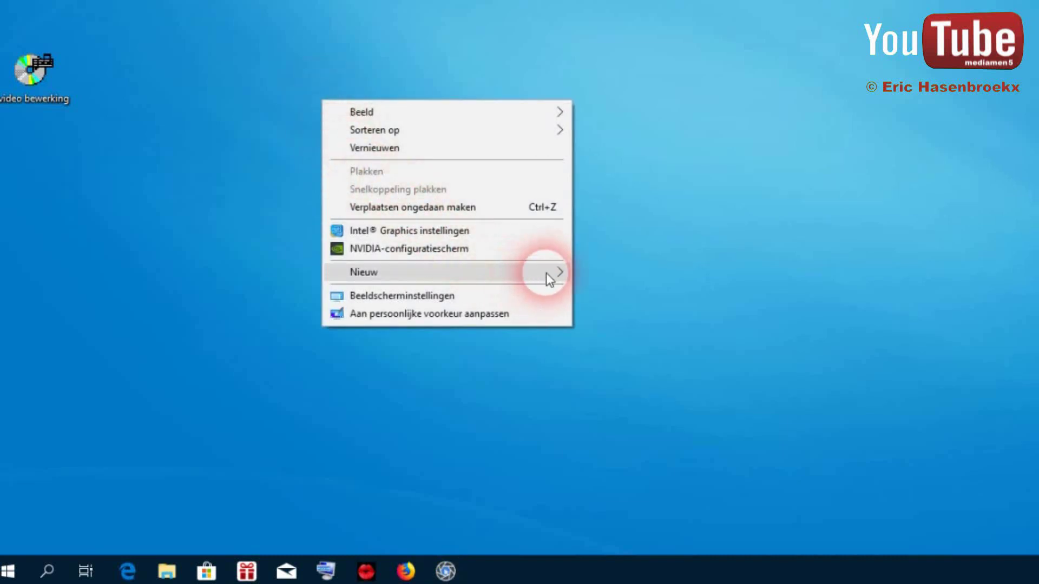
pyautogui.moveTo(546, 273)
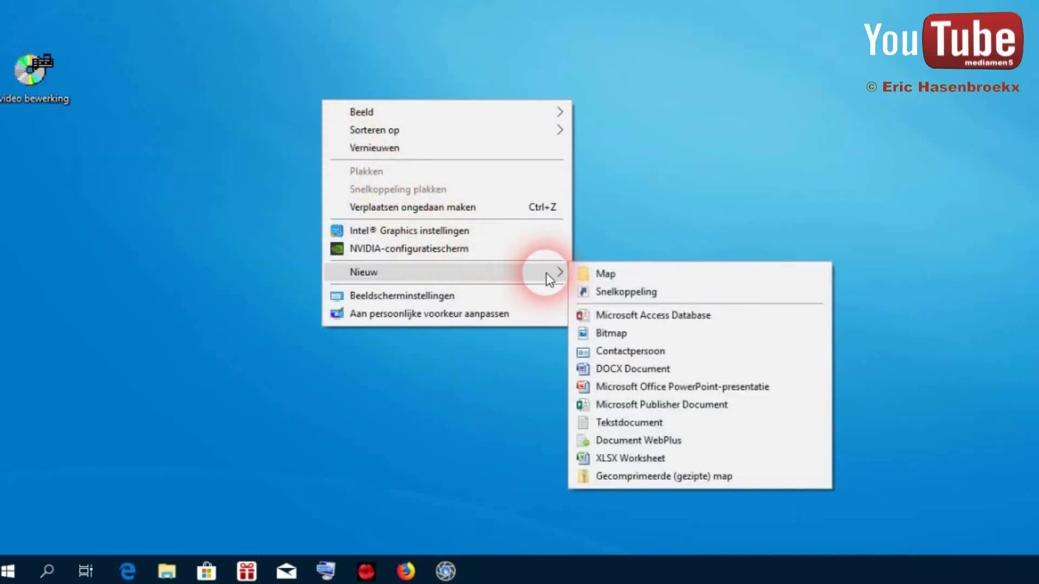
pyautogui.click(611, 277)
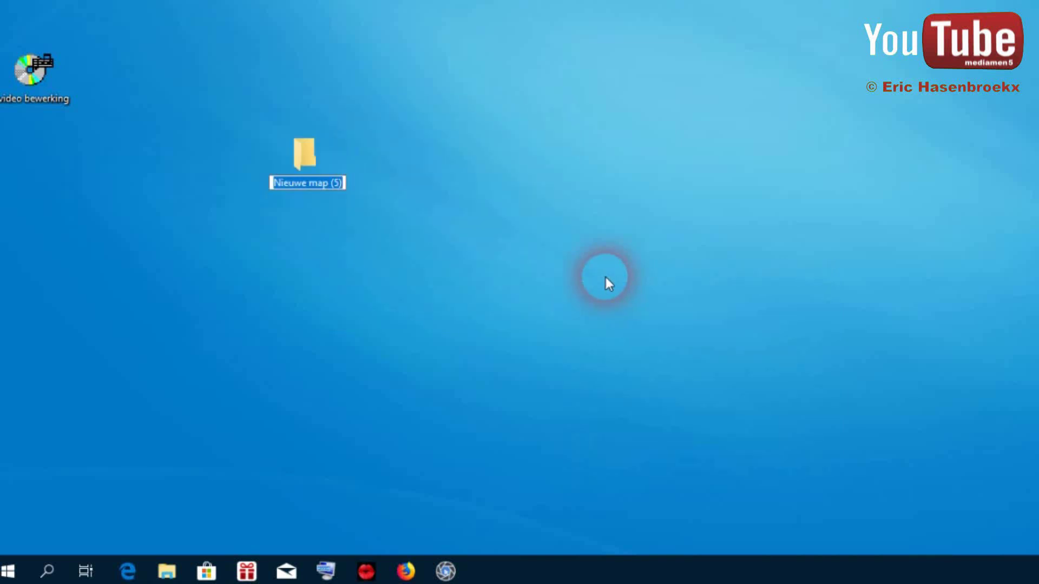
pyautogui.click(446, 573)
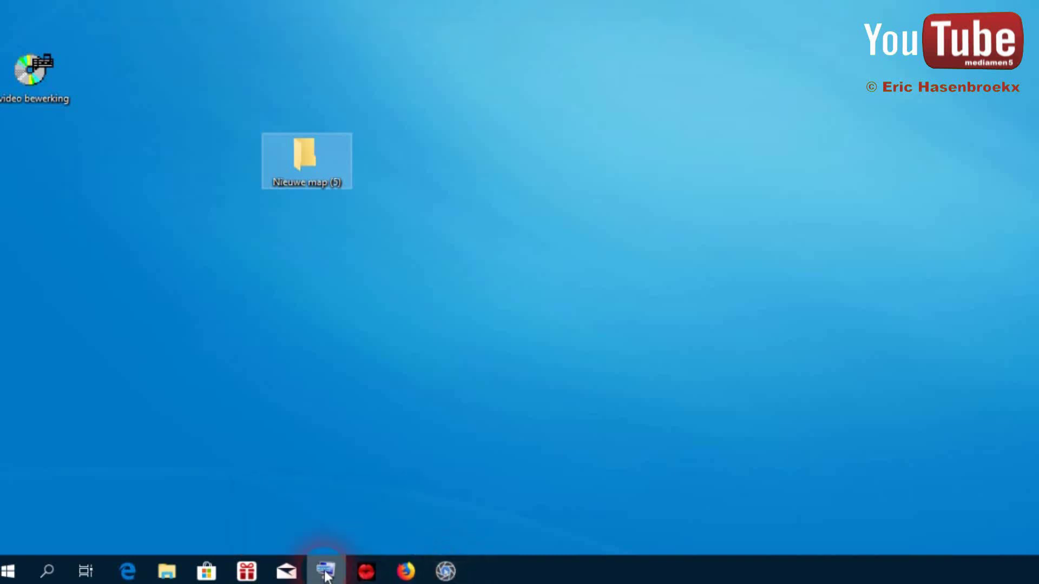
# Rename the new desktop folder to "Foto 2019" and move it up into the same row as the video bewerking folder
pyautogui.click(321, 184)
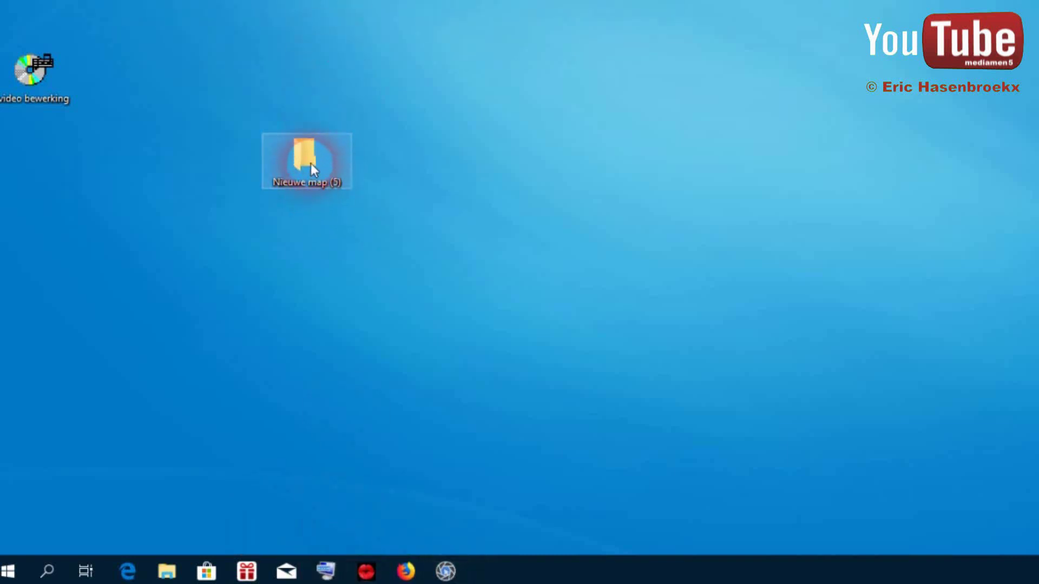
pyautogui.rightClick(311, 164)
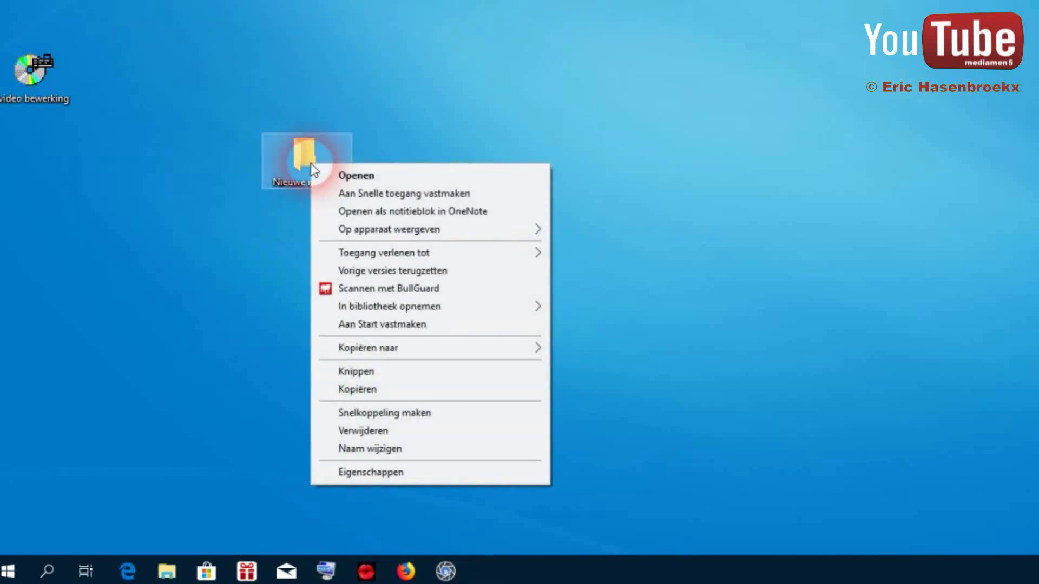
pyautogui.click(369, 448)
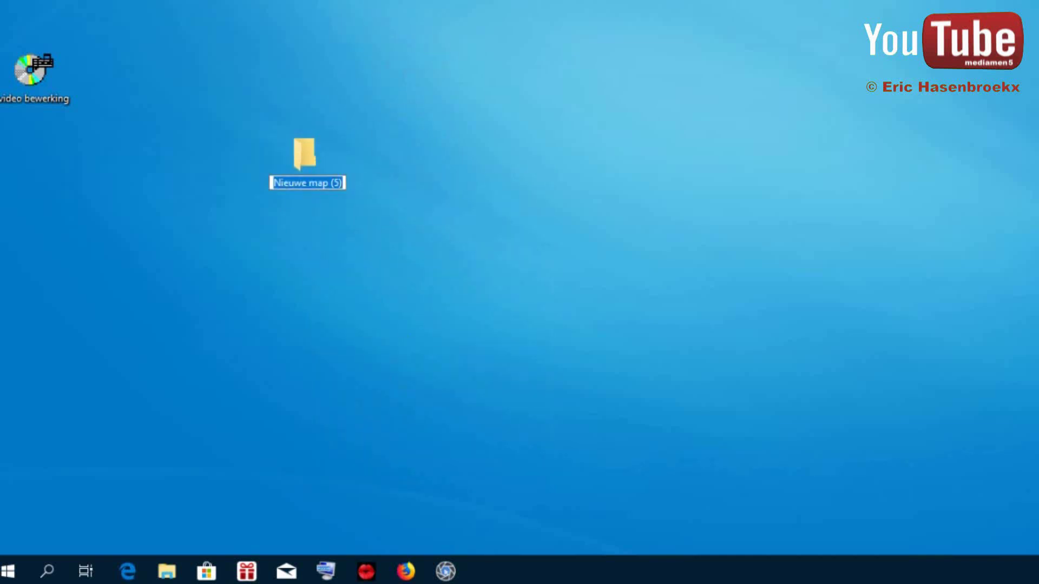
pyautogui.write('Foto')
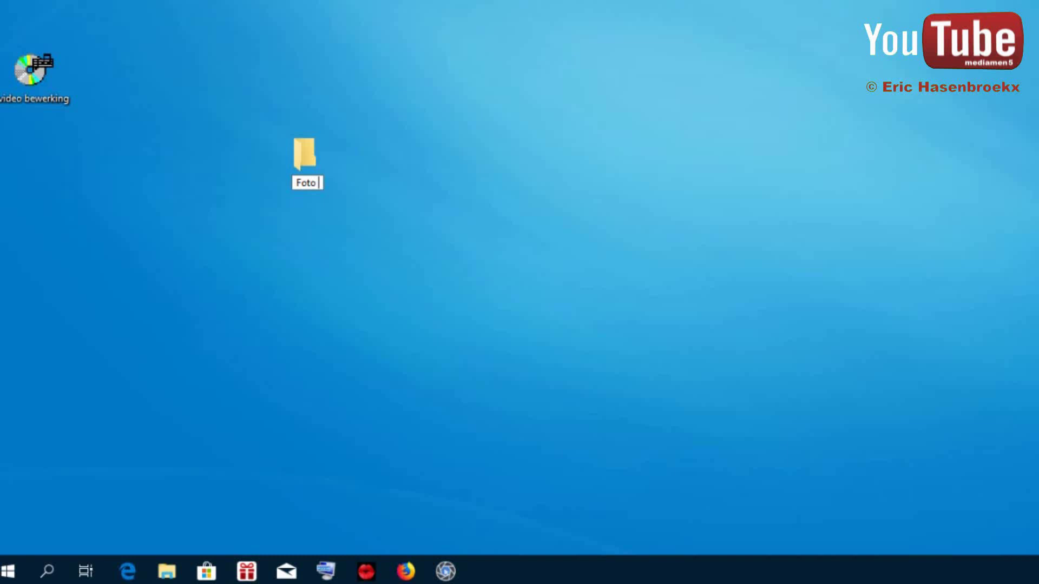
pyautogui.write('019')
pyautogui.click(326, 174)
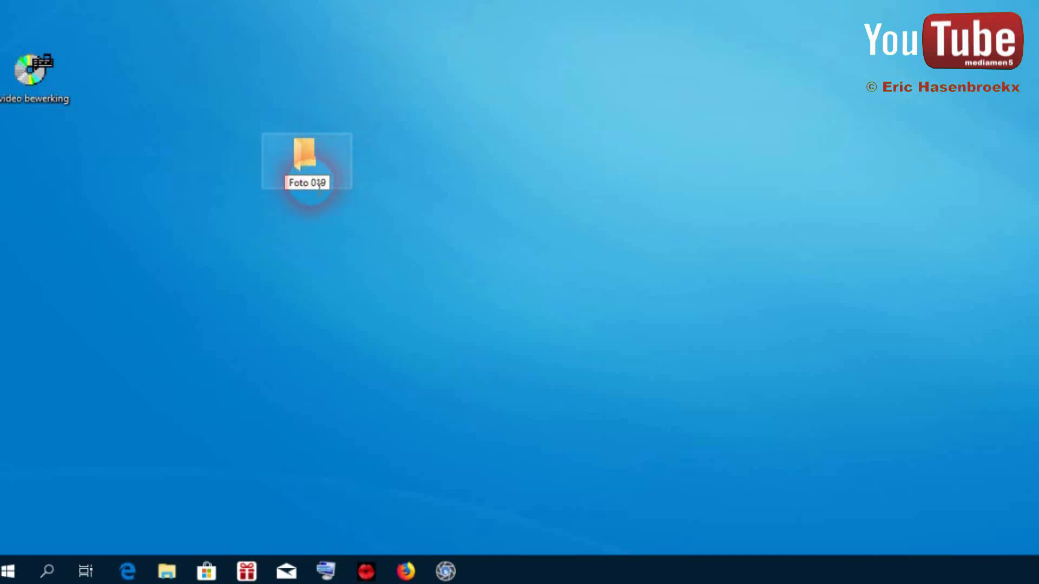
pyautogui.click(453, 56)
pyautogui.write('2')
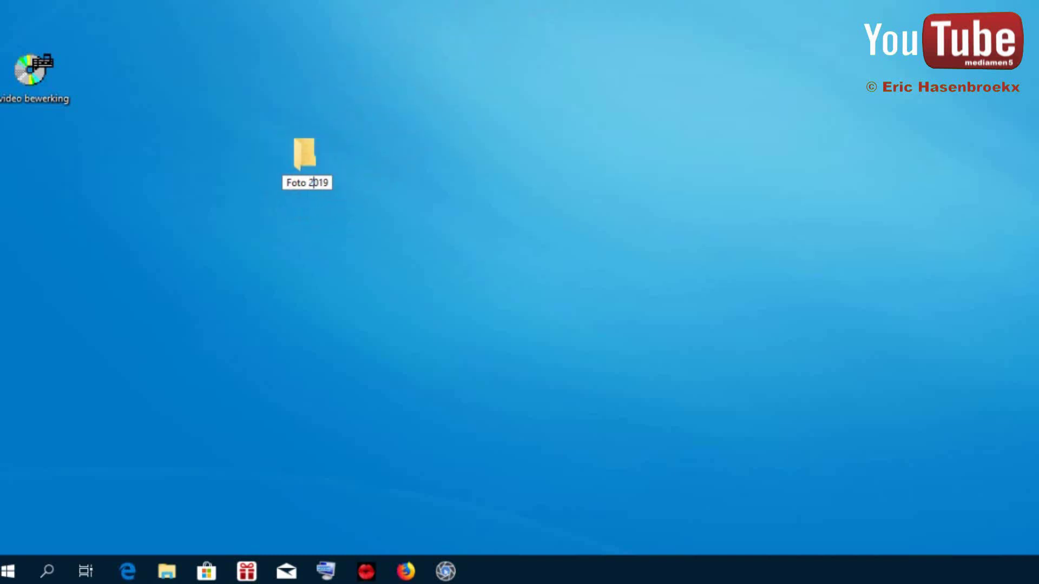
pyautogui.click(622, 124)
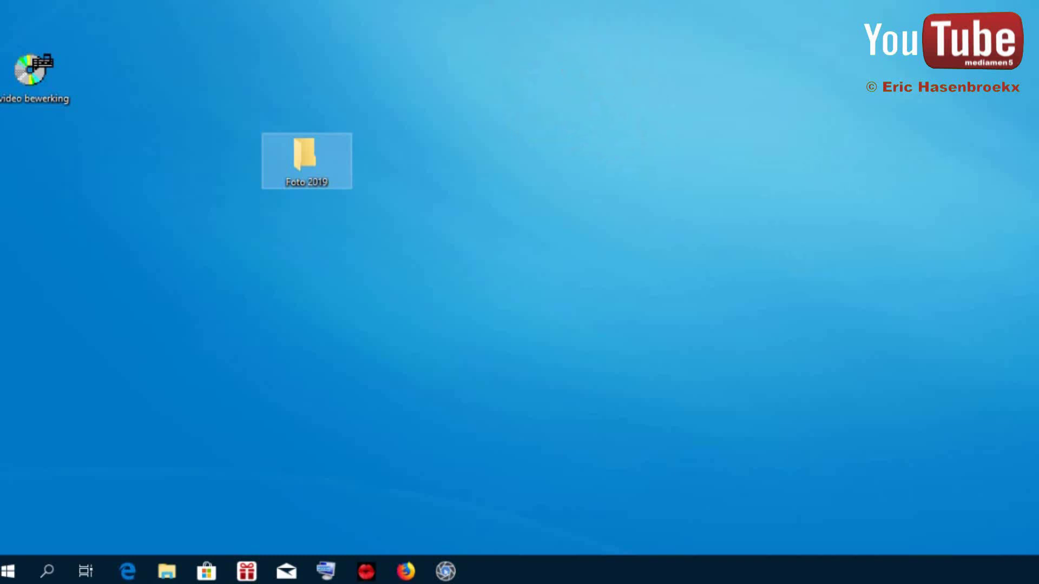
pyautogui.moveTo(307, 157); pyautogui.dragTo(312, 150)
pyautogui.moveTo(177, 80); pyautogui.dragTo(191, 82)
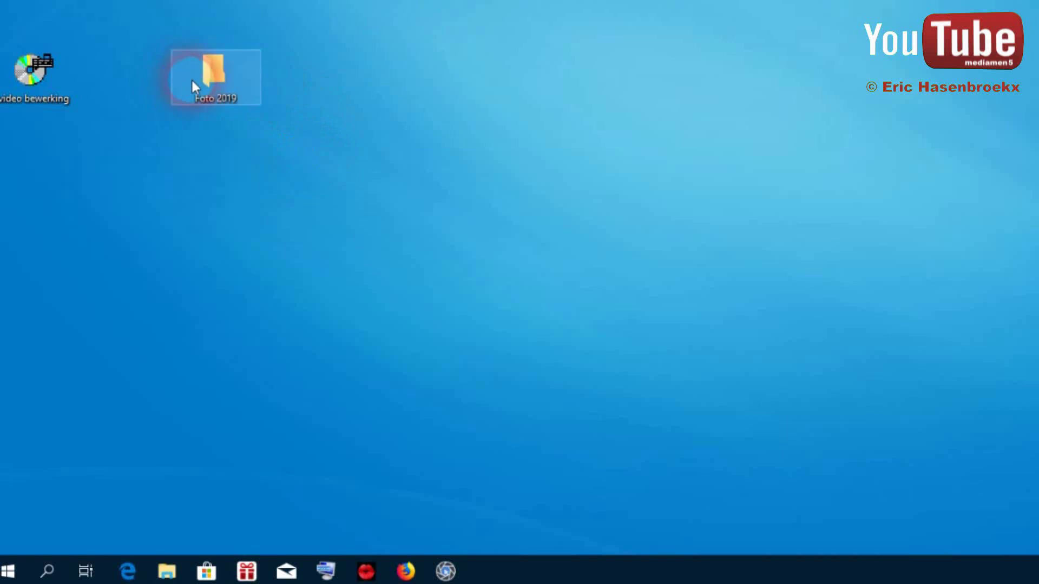
# Change the Foto 2019 folder's icon to the camera from SHELL32.dll and apply it in the folder properties
pyautogui.rightClick(210, 70)
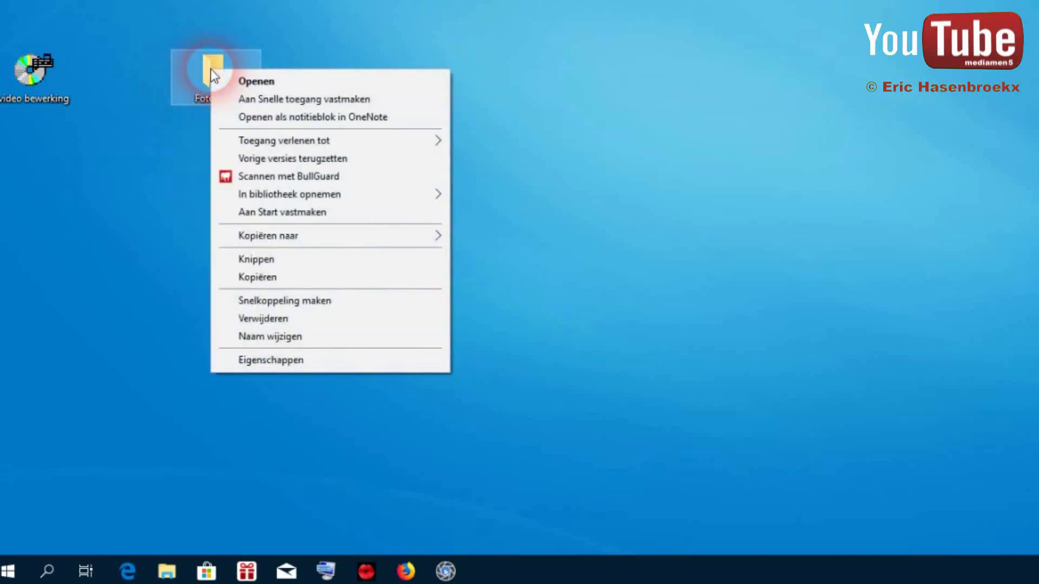
pyautogui.click(294, 359)
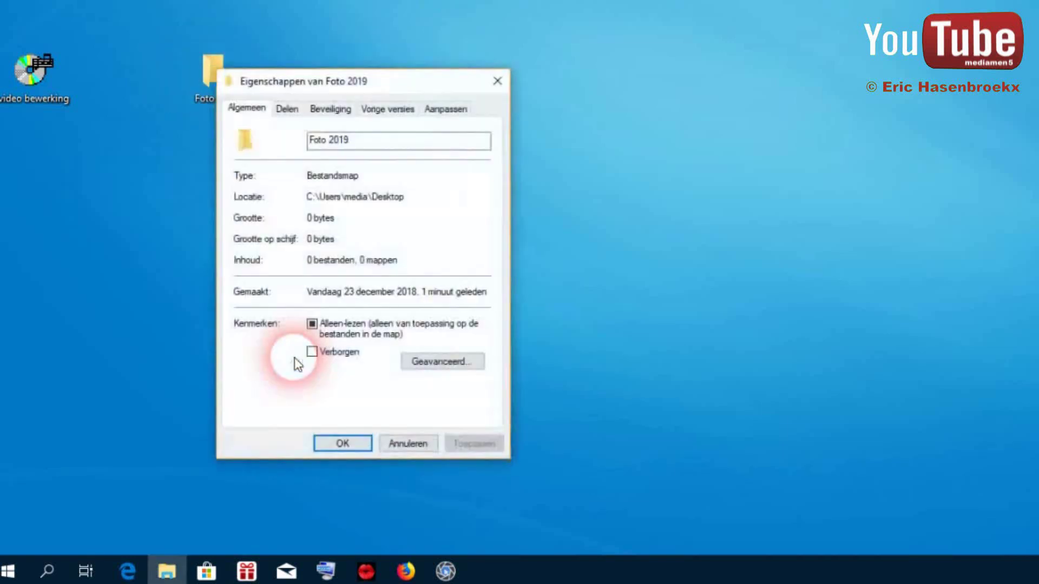
pyautogui.click(455, 112)
pyautogui.click(317, 376)
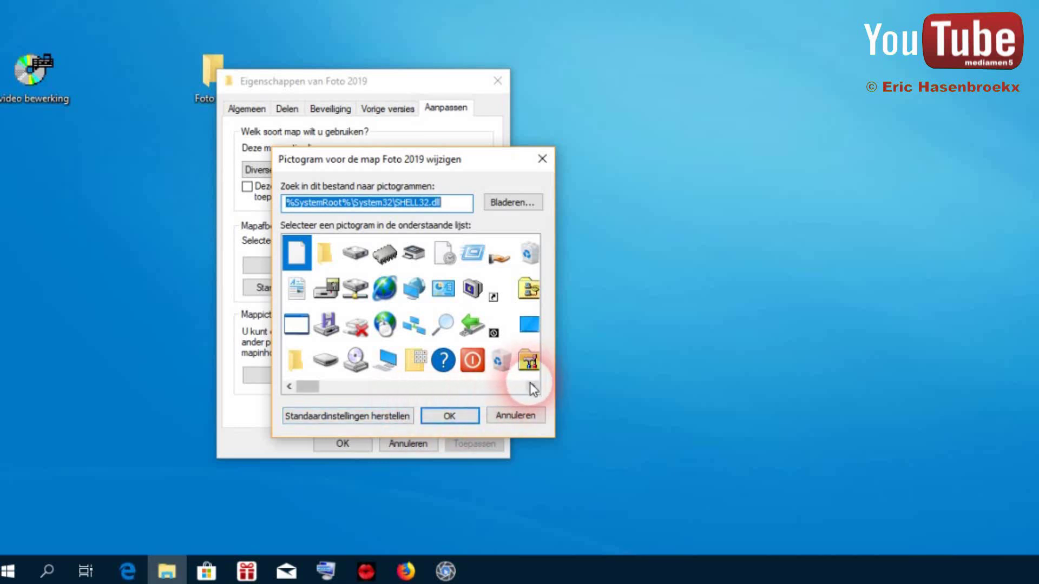
pyautogui.click(531, 384)
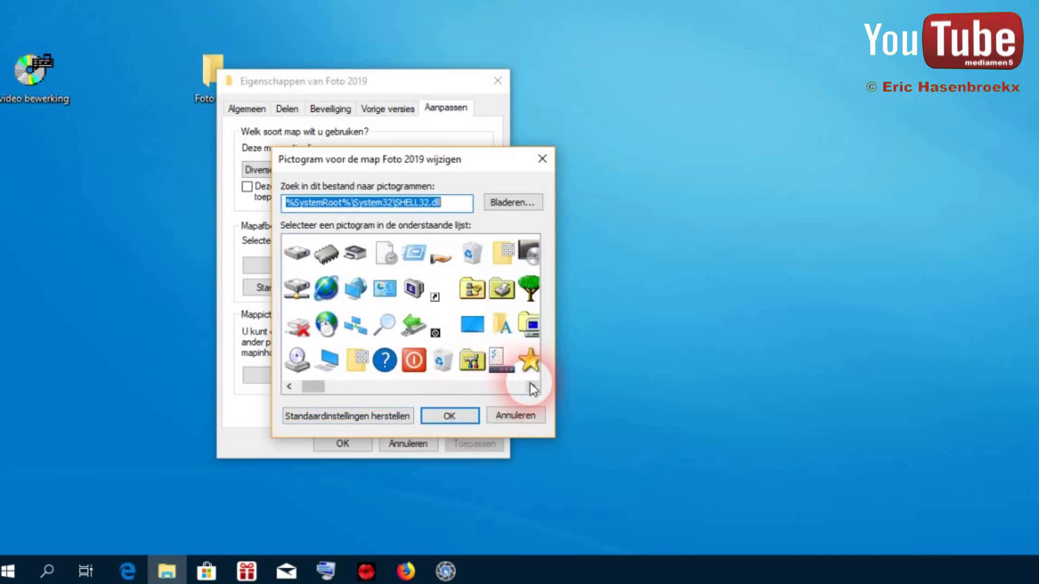
pyautogui.click(532, 386)
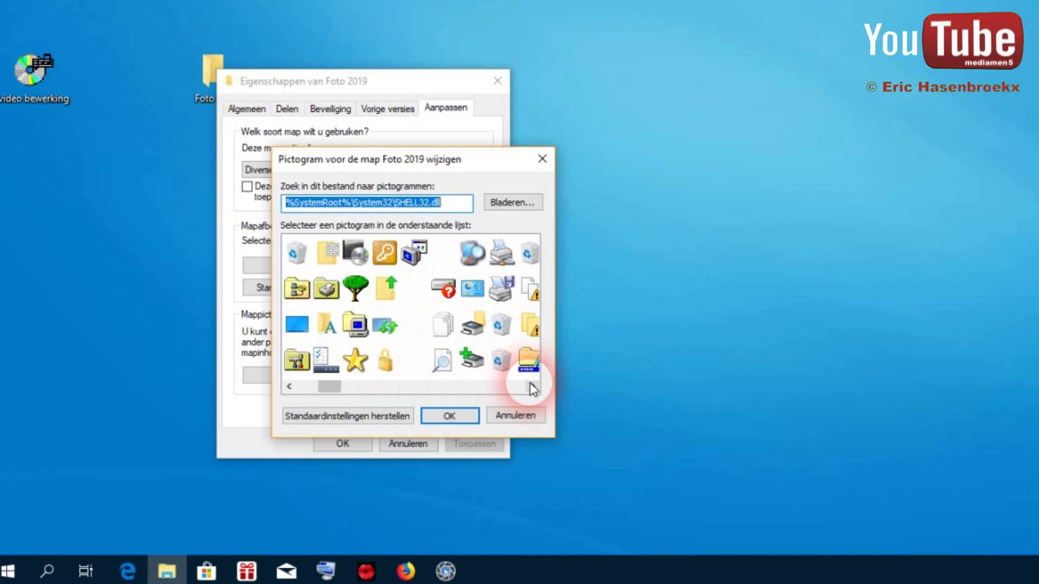
pyautogui.click(532, 385)
pyautogui.click(532, 386)
pyautogui.click(532, 386)
pyautogui.click(532, 386)
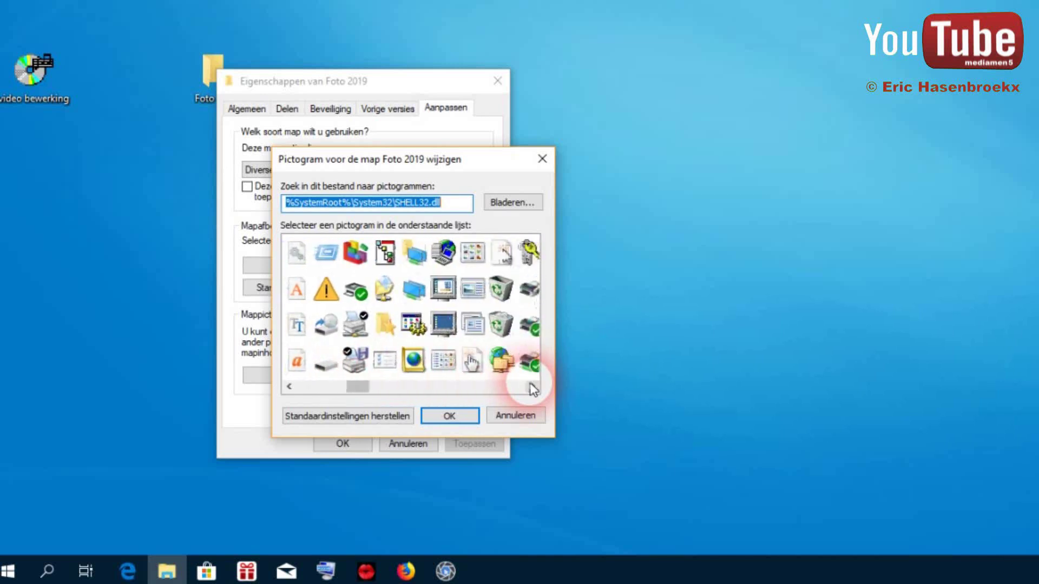
pyautogui.click(532, 386)
pyautogui.click(532, 385)
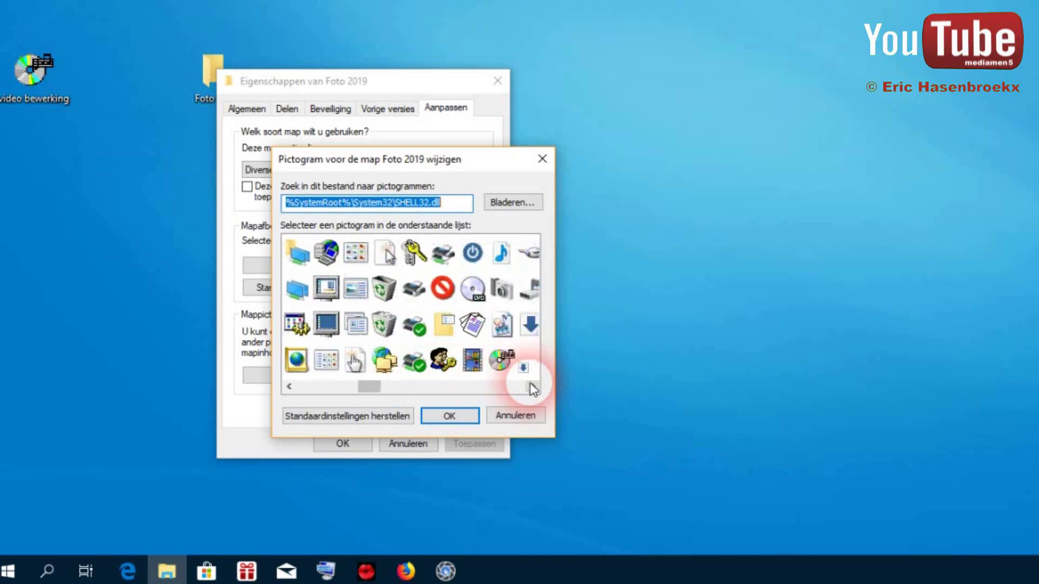
pyautogui.click(500, 289)
pyautogui.click(449, 416)
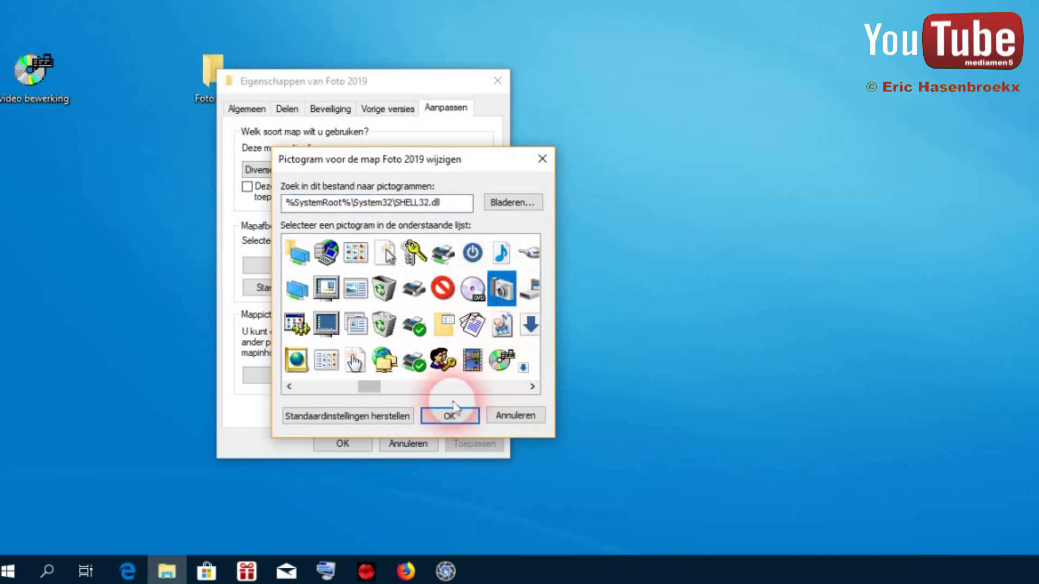
pyautogui.click(352, 443)
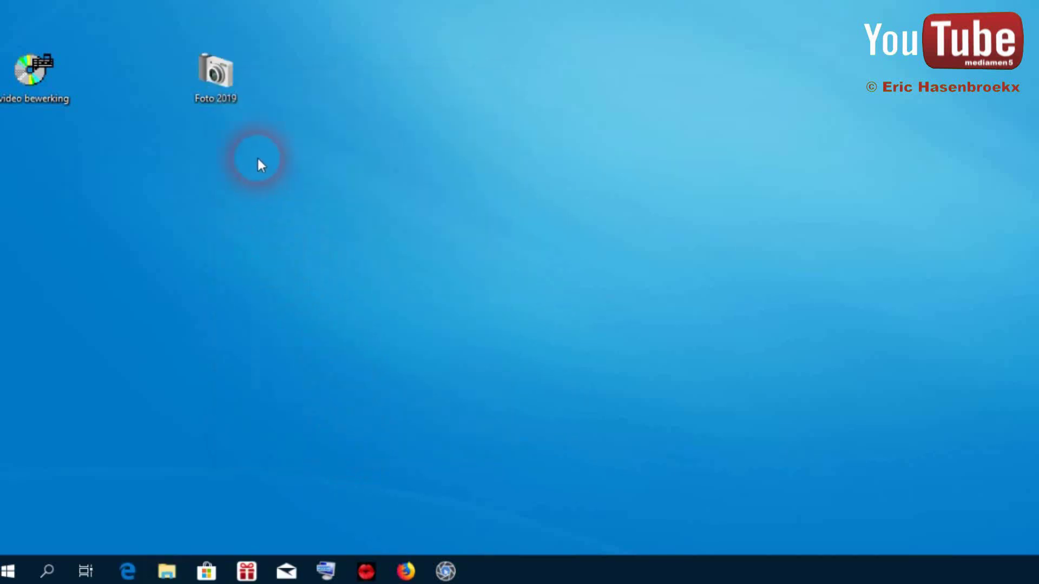
# Place the Foto 2019 folder directly beside the video bewerking folder, then open it to view its contents and close its window
pyautogui.moveTo(214, 74); pyautogui.dragTo(154, 95)
pyautogui.rightClick(120, 64)
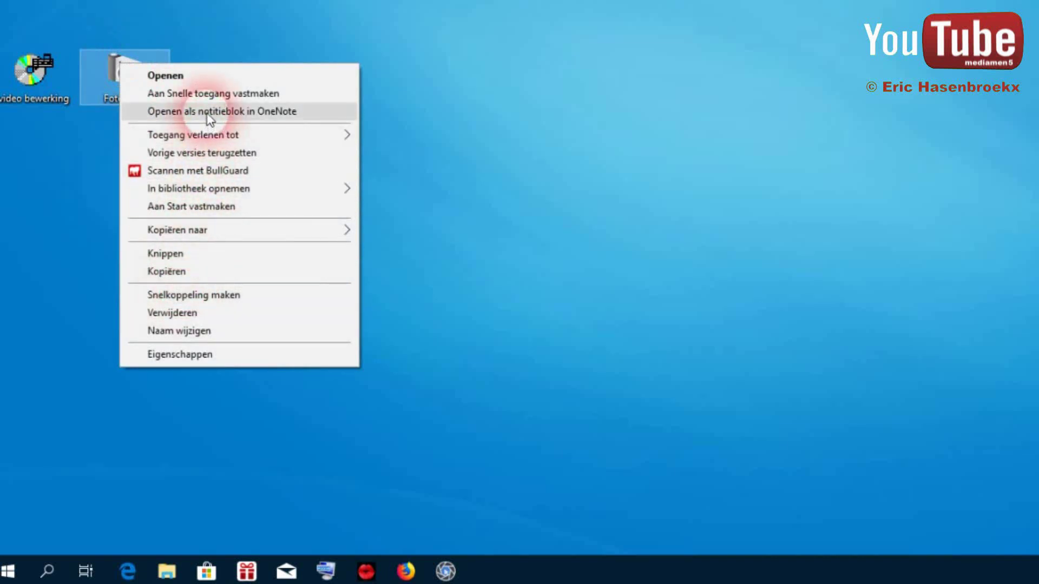
pyautogui.click(257, 47)
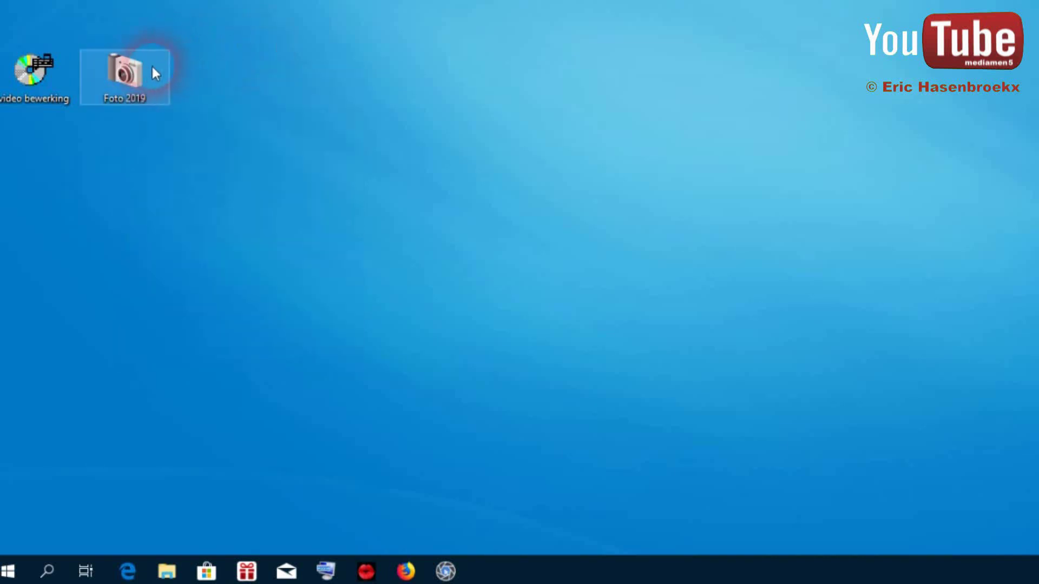
pyautogui.rightClick(130, 74)
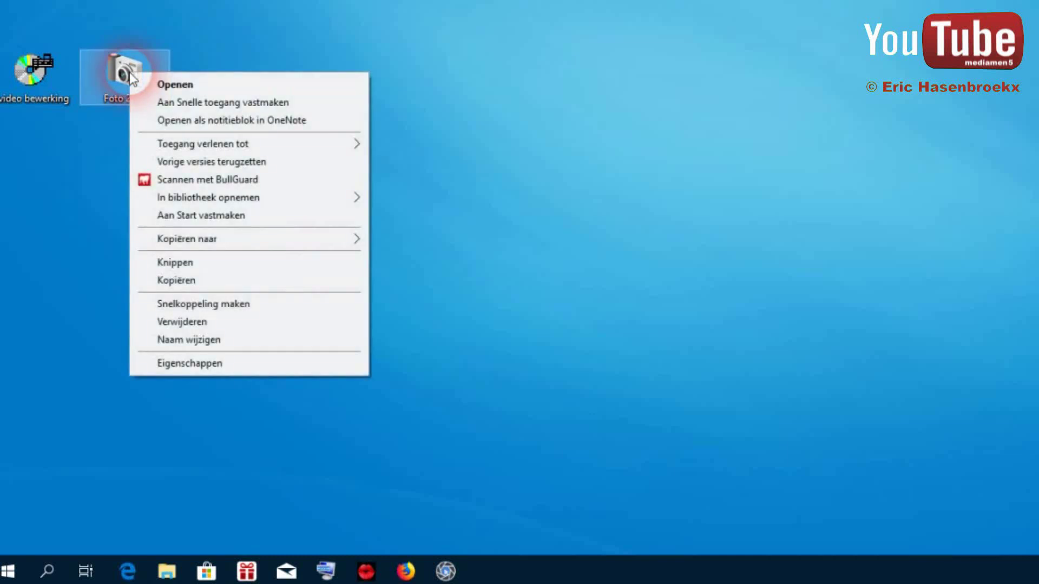
pyautogui.click(166, 85)
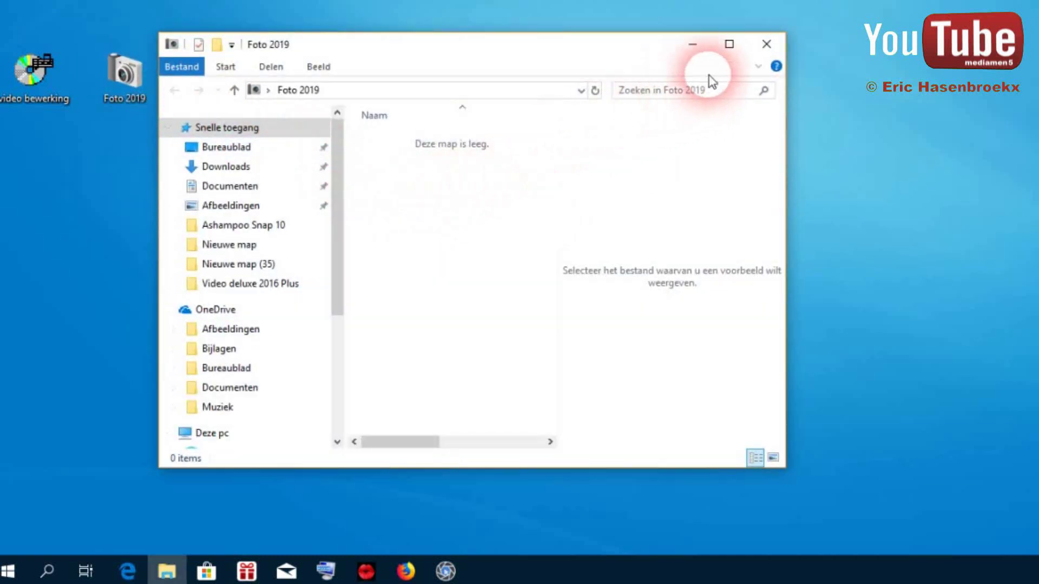
pyautogui.click(767, 44)
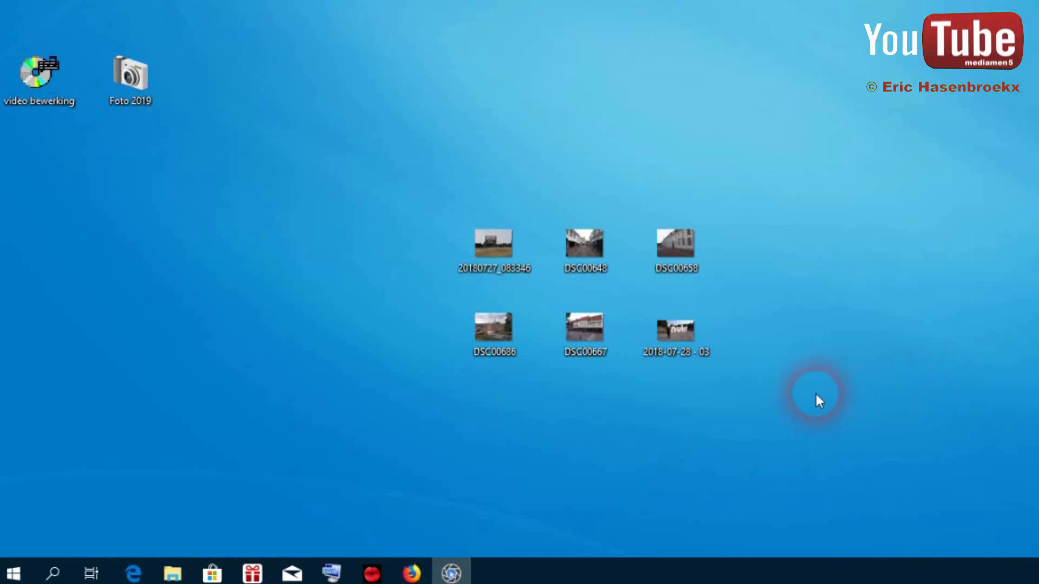
# Move the six photos from the desktop into the Foto 2019 folder and set that folder's view to large icons (Grote pictogrammen)
pyautogui.moveTo(778, 387); pyautogui.dragTo(151, 88)
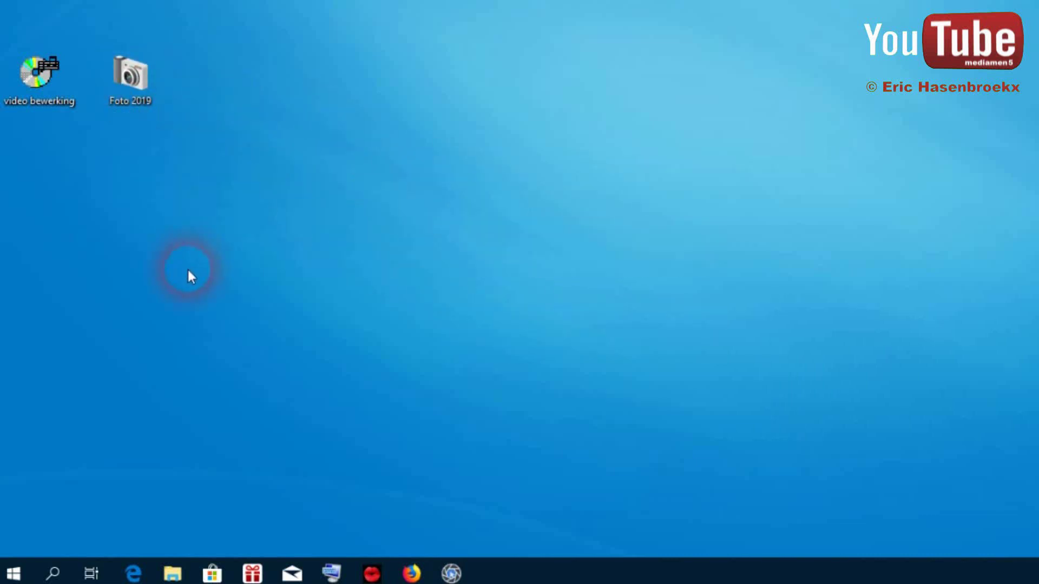
pyautogui.doubleClick(138, 79)
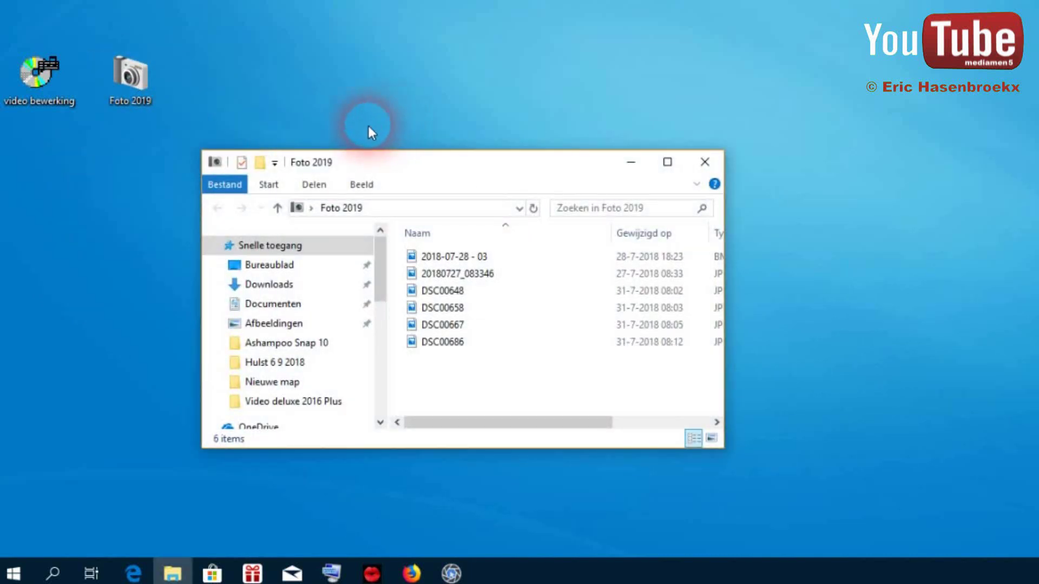
pyautogui.click(363, 186)
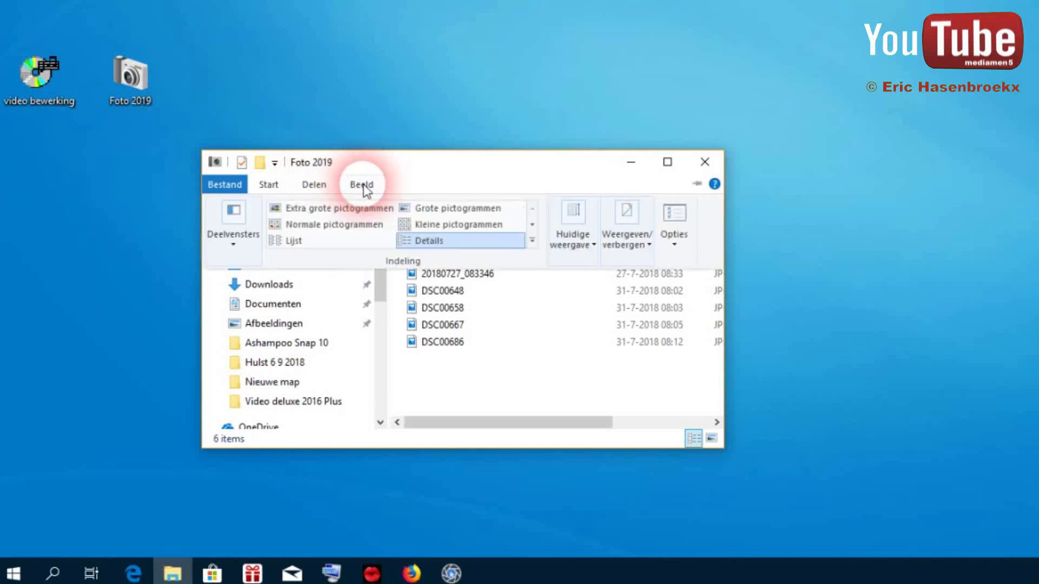
pyautogui.click(439, 207)
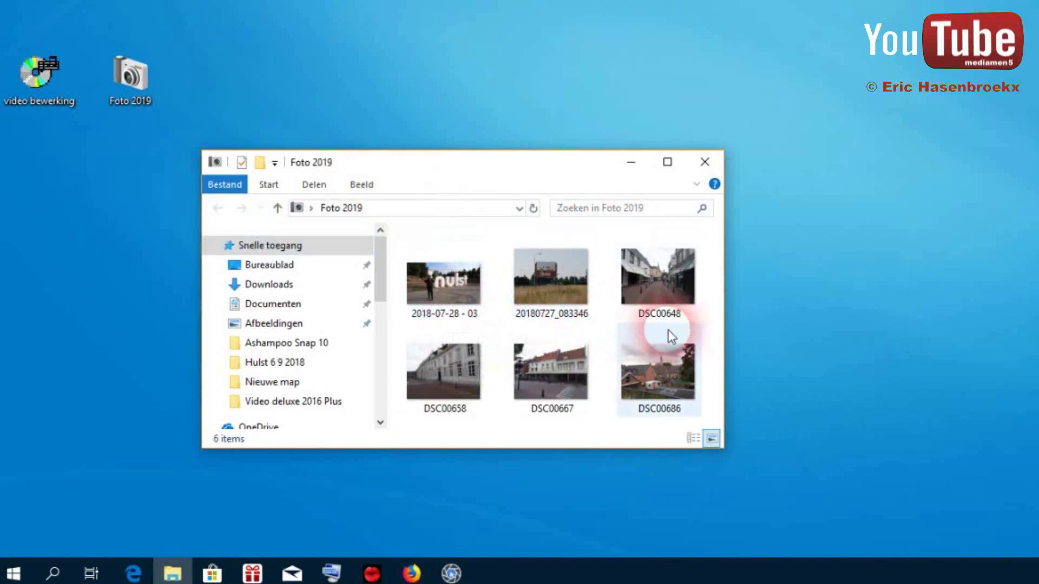
pyautogui.click(699, 170)
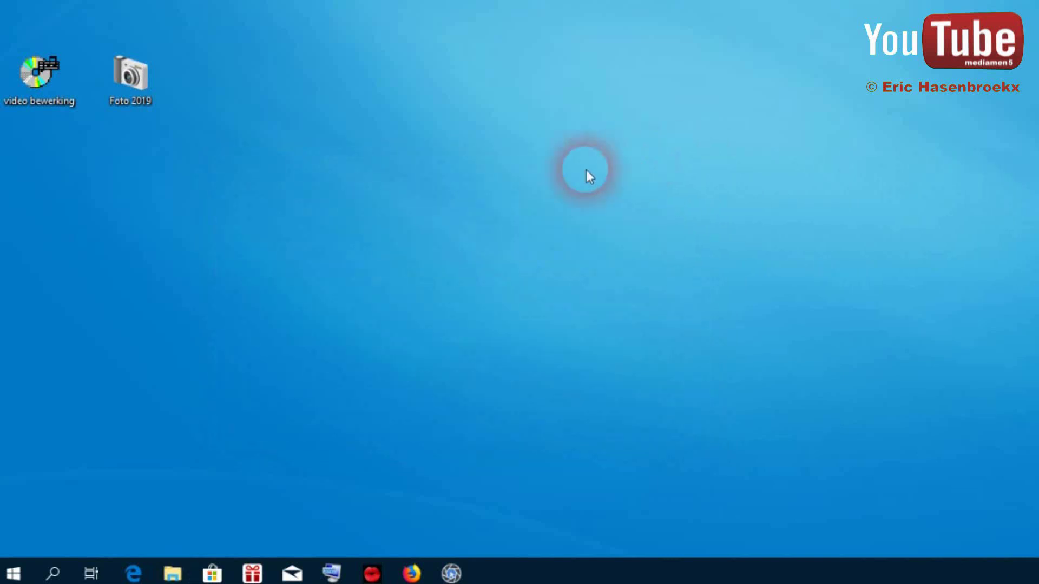
# Check the contents of the video bewerking and Foto 2019 folders, closing each window after viewing
pyautogui.doubleClick(39, 81)
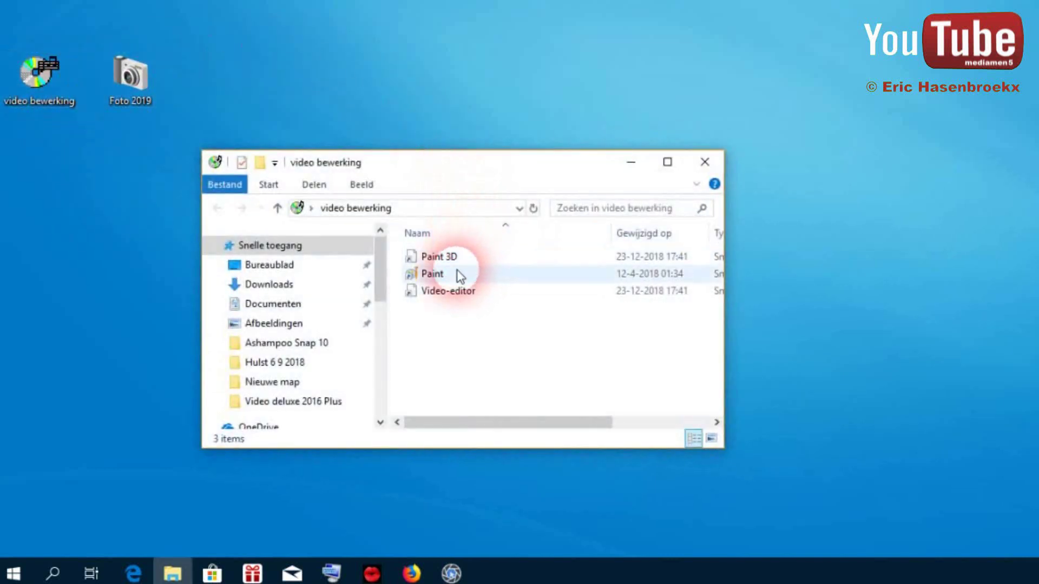
pyautogui.click(705, 162)
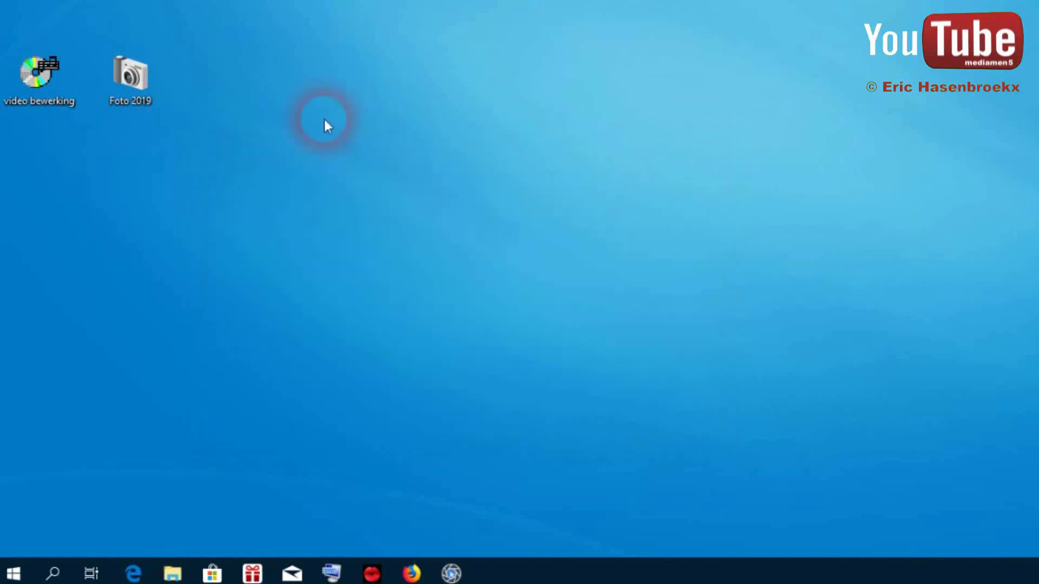
pyautogui.doubleClick(115, 78)
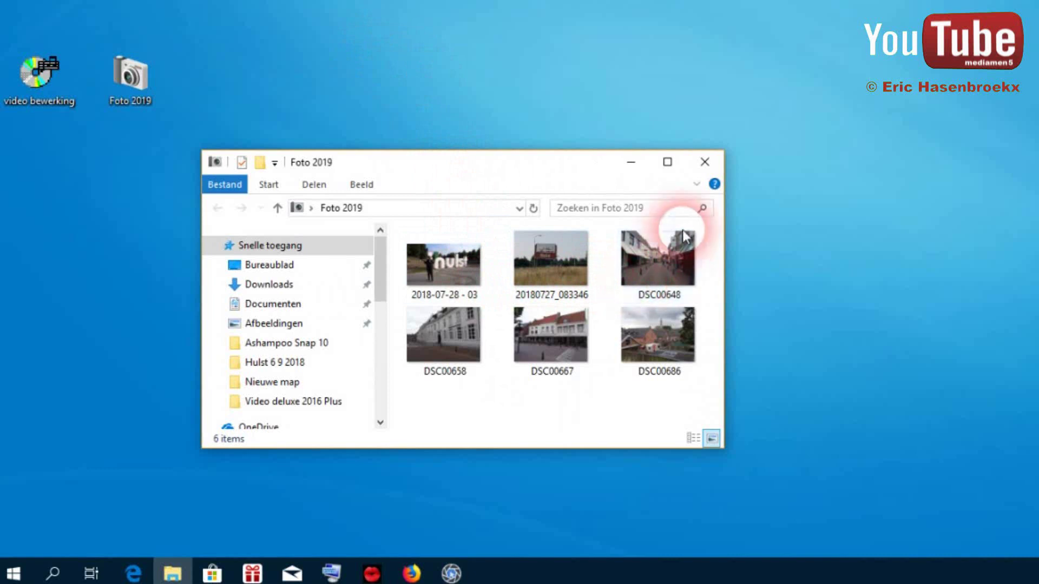
pyautogui.click(708, 166)
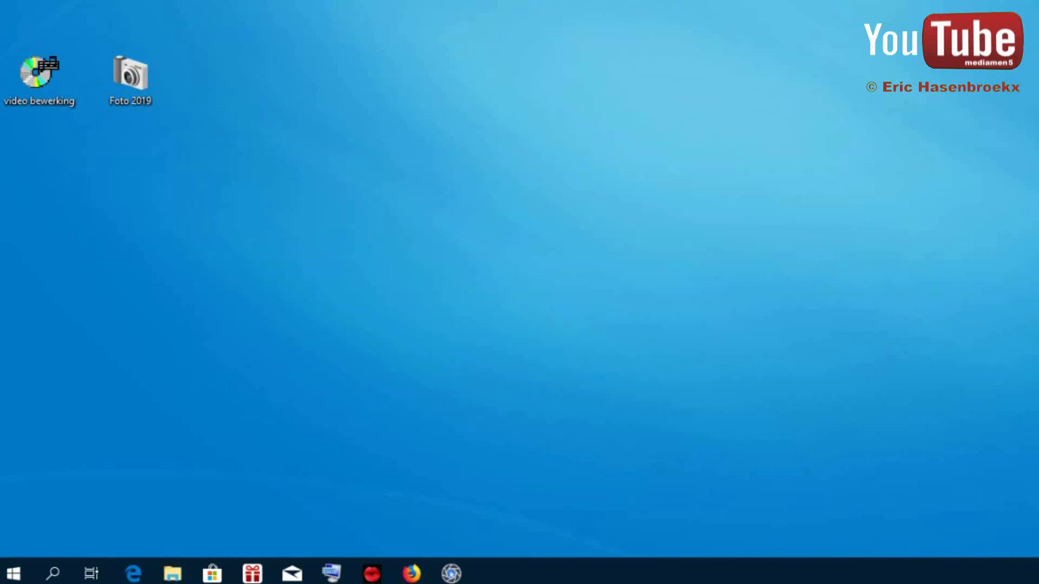
# Switch the Foto 2019 folder's view from details to large icons (Grote pictogrammen) and close its window
pyautogui.click(362, 185)
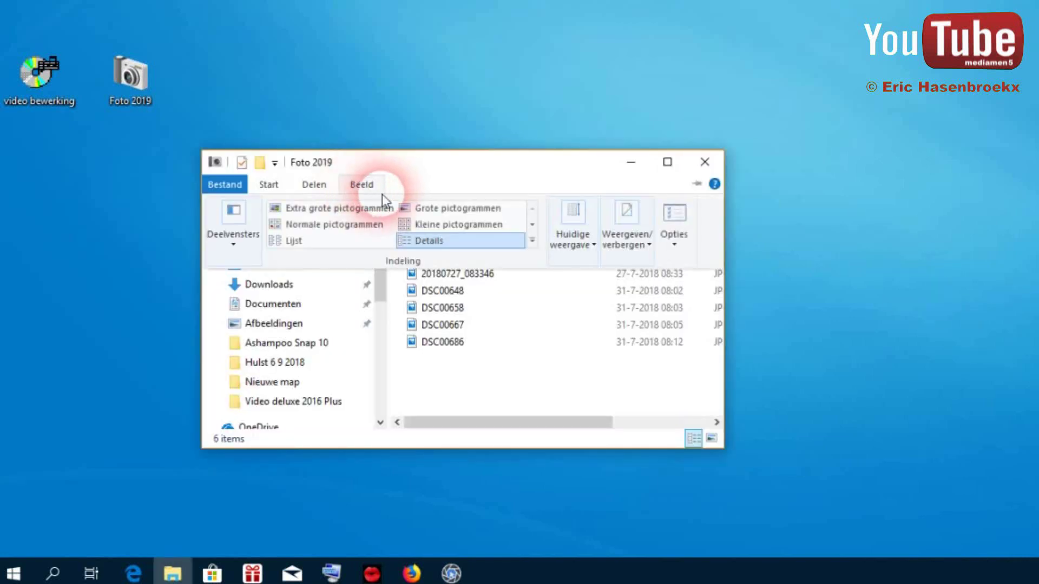
pyautogui.click(439, 208)
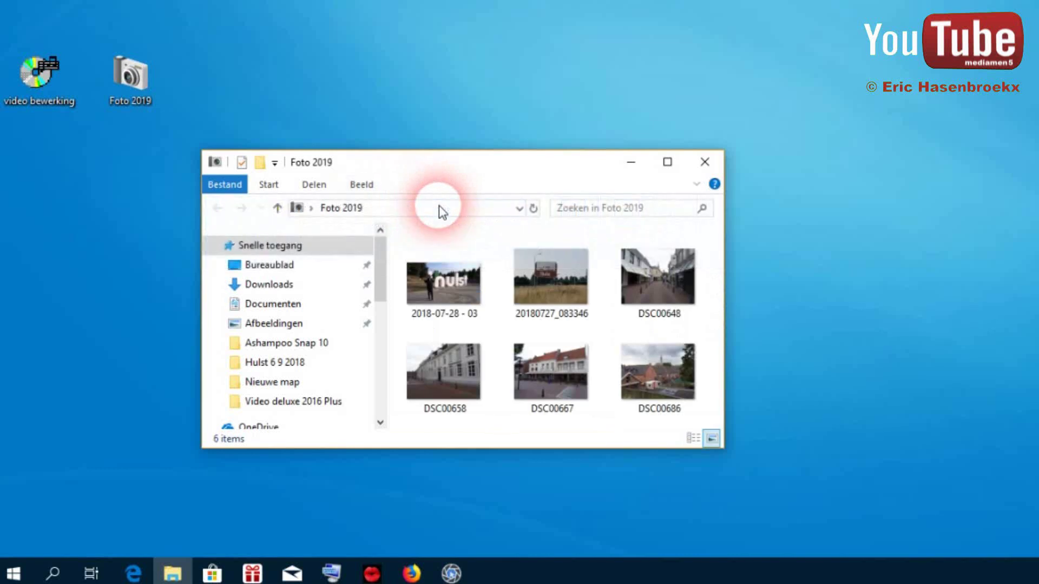
pyautogui.moveTo(456, 324)
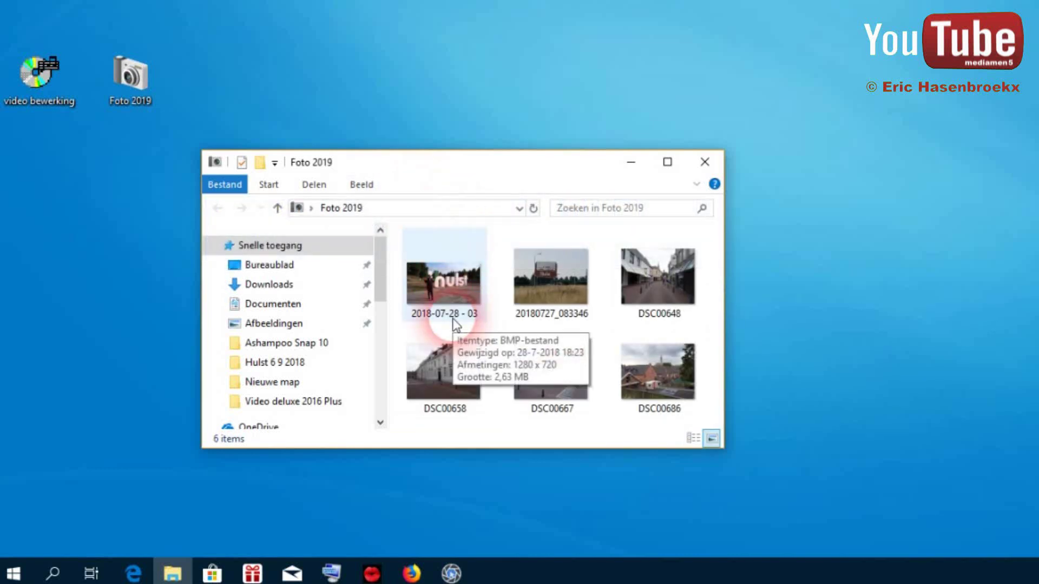
pyautogui.click(704, 164)
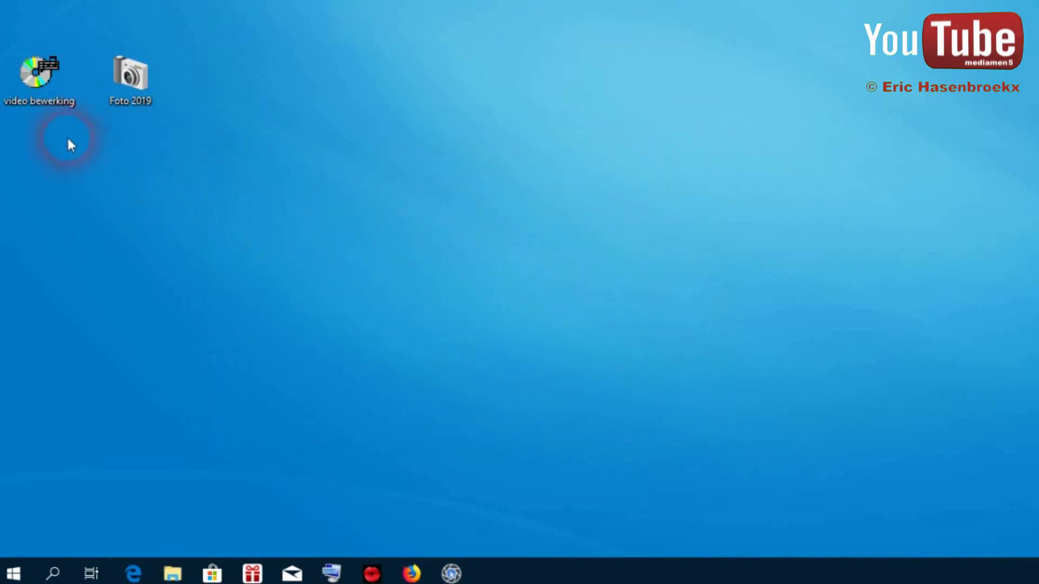
# Look through the video bewerking folder and the Foto 2019 folder once more, closing each window after viewing
pyautogui.doubleClick(40, 86)
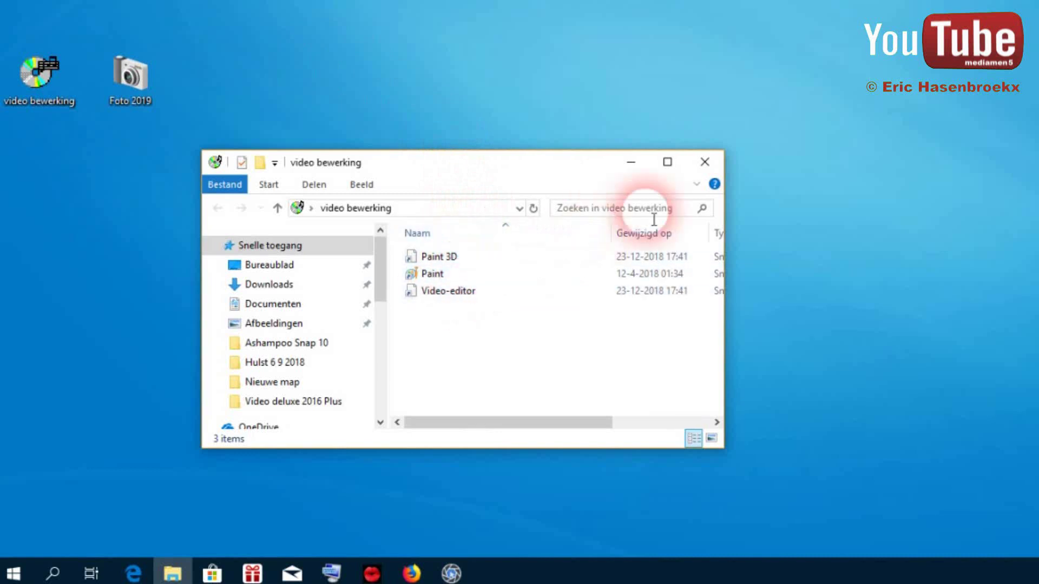
pyautogui.click(705, 163)
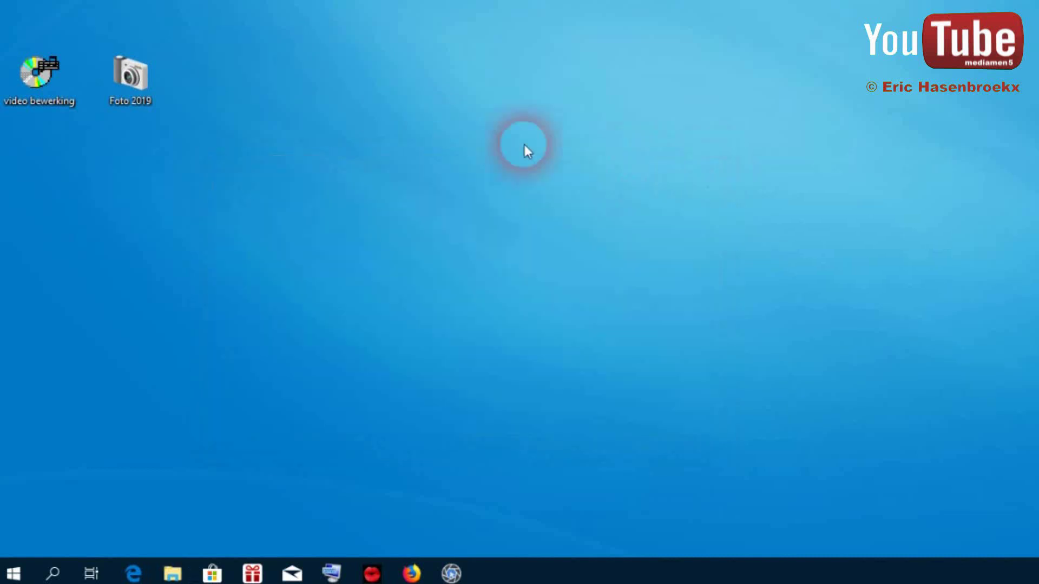
pyautogui.doubleClick(115, 78)
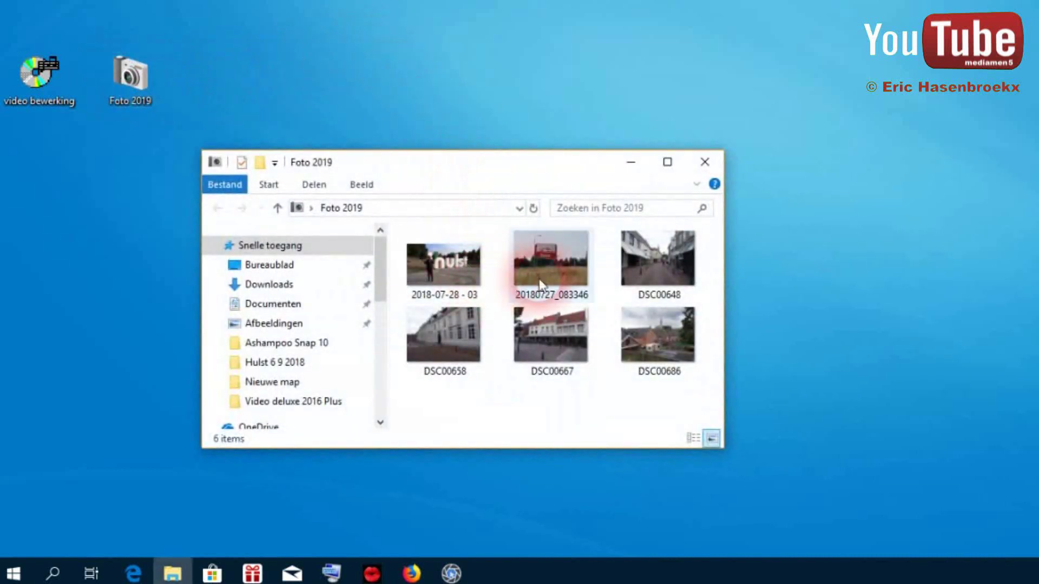
pyautogui.click(705, 163)
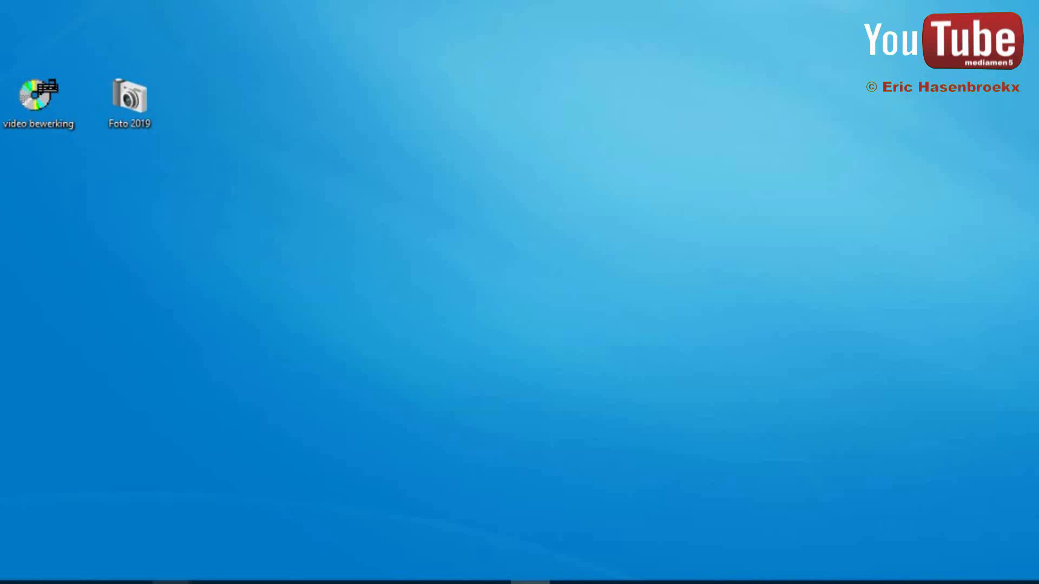
# Launch Paint 3D from its shortcut in the video bewerking folder and start a new blank project
pyautogui.doubleClick(36, 102)
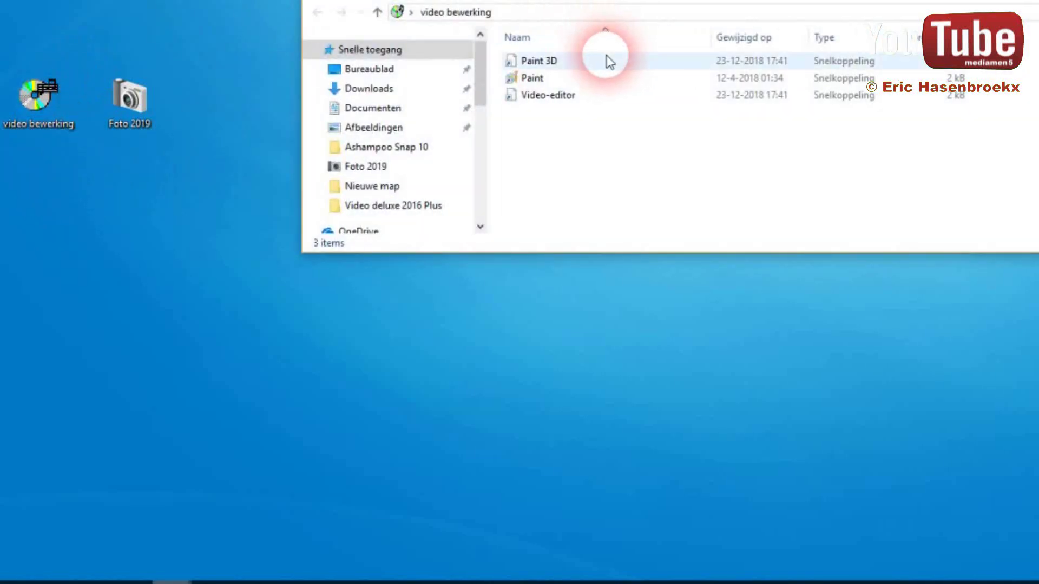
pyautogui.doubleClick(538, 61)
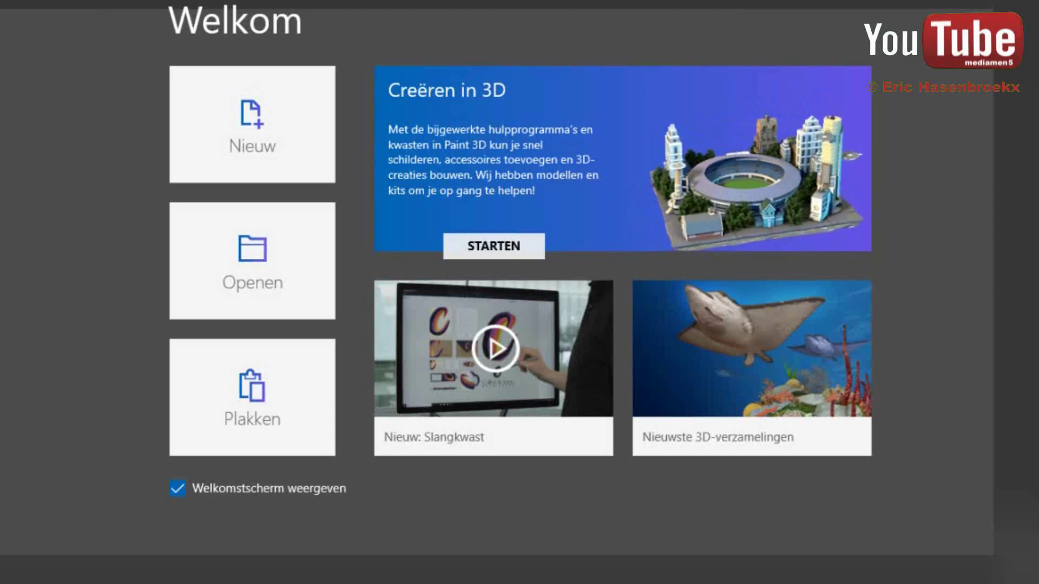
pyautogui.click(273, 142)
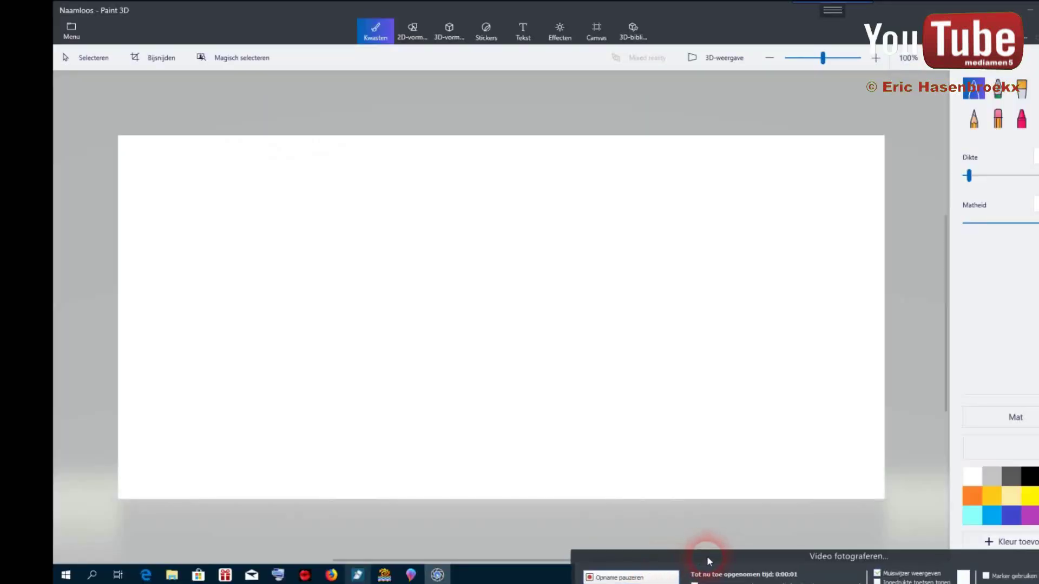
pyautogui.click(693, 506)
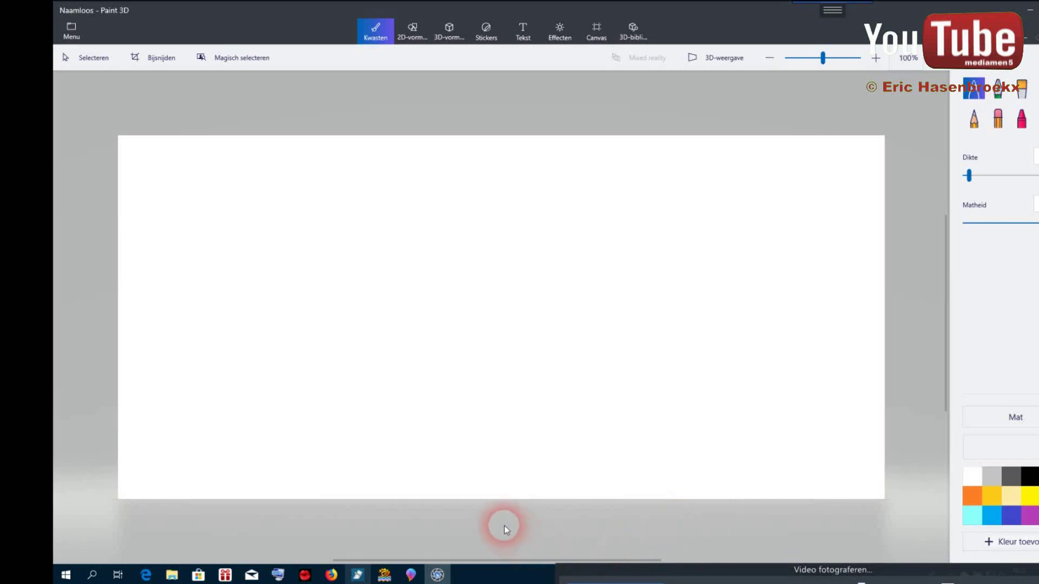
# Open the photo 20180727_083346 from the Foto 2019 folder in Paint 3D
pyautogui.click(71, 32)
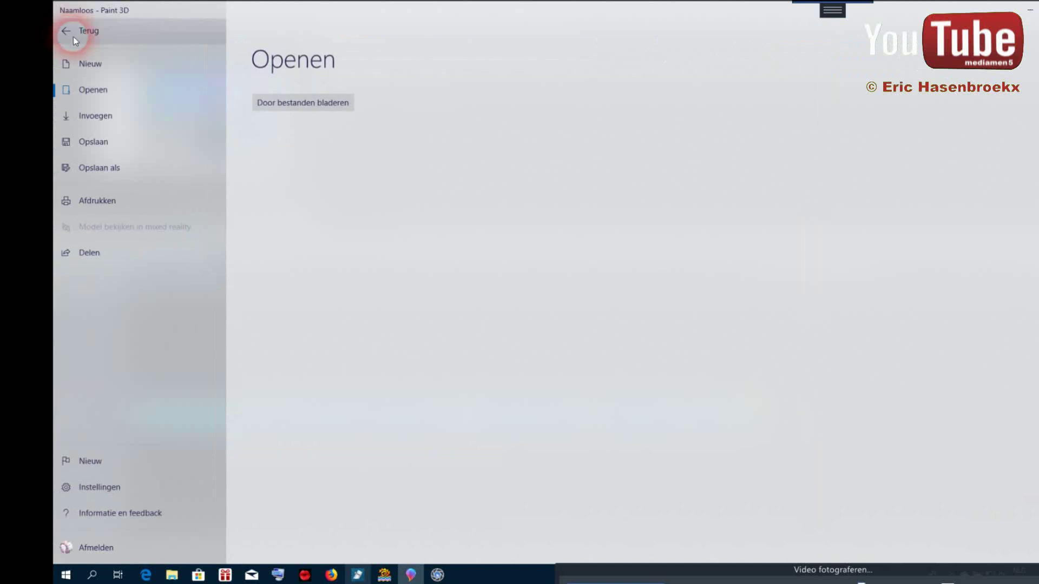
pyautogui.click(90, 96)
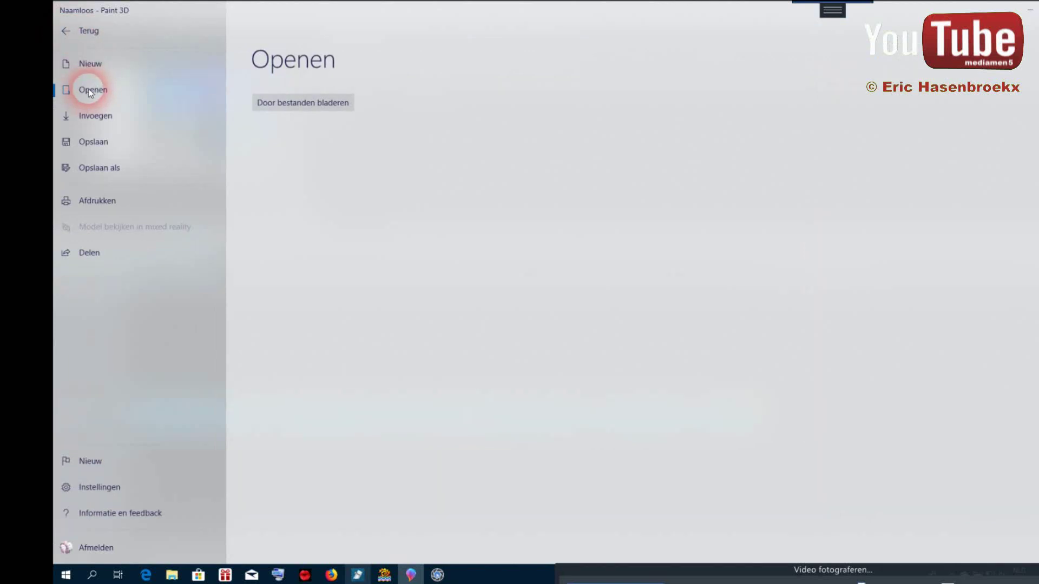
pyautogui.click(312, 106)
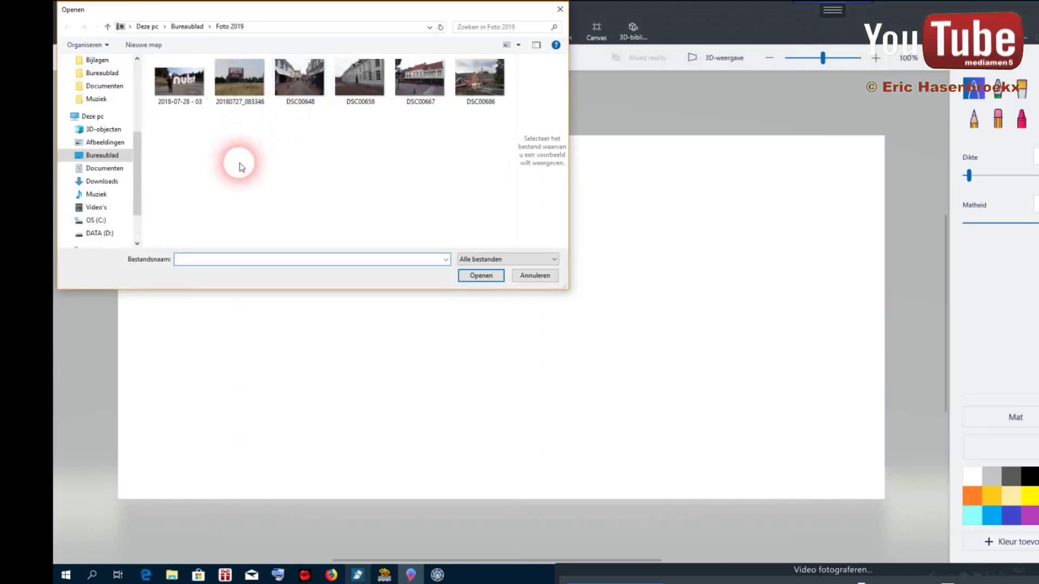
pyautogui.moveTo(268, 20); pyautogui.dragTo(319, 93)
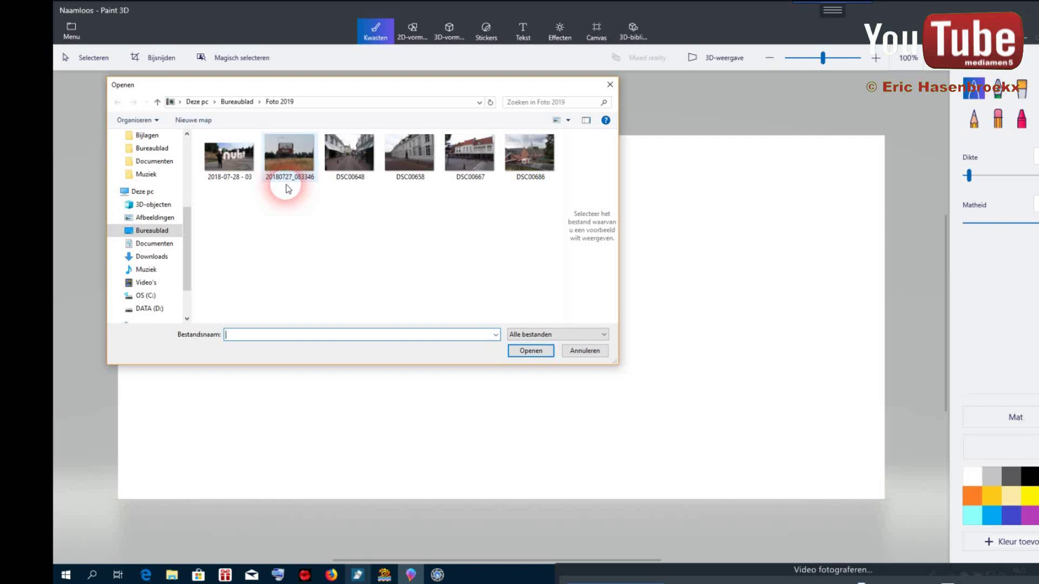
pyautogui.click(293, 156)
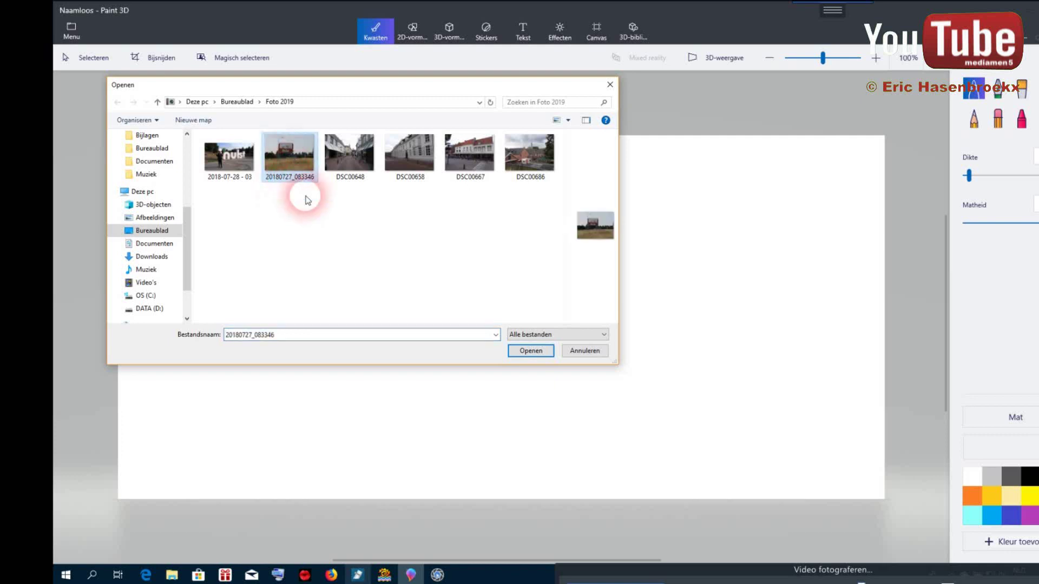
pyautogui.click(523, 353)
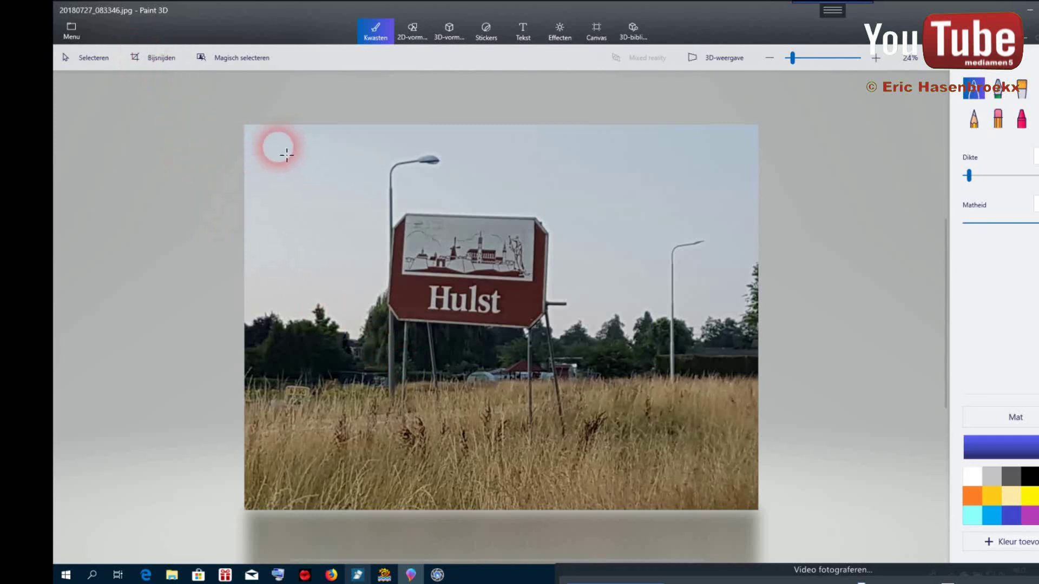
# Crop the Hulst sign photo to a 16:9 frame, shifted upward to include the top of the tall lamp post
pyautogui.click(164, 59)
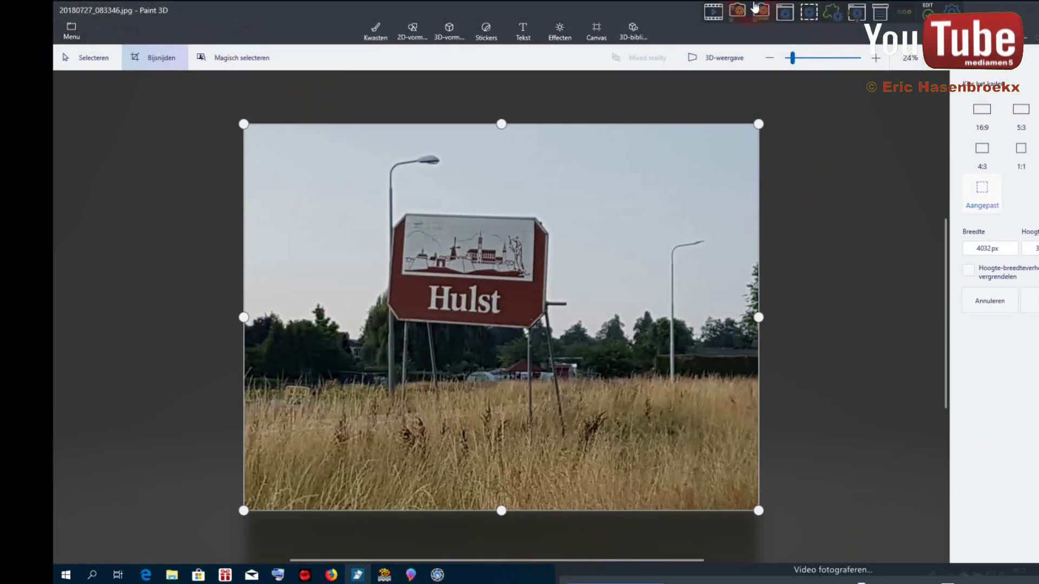
pyautogui.click(235, 57)
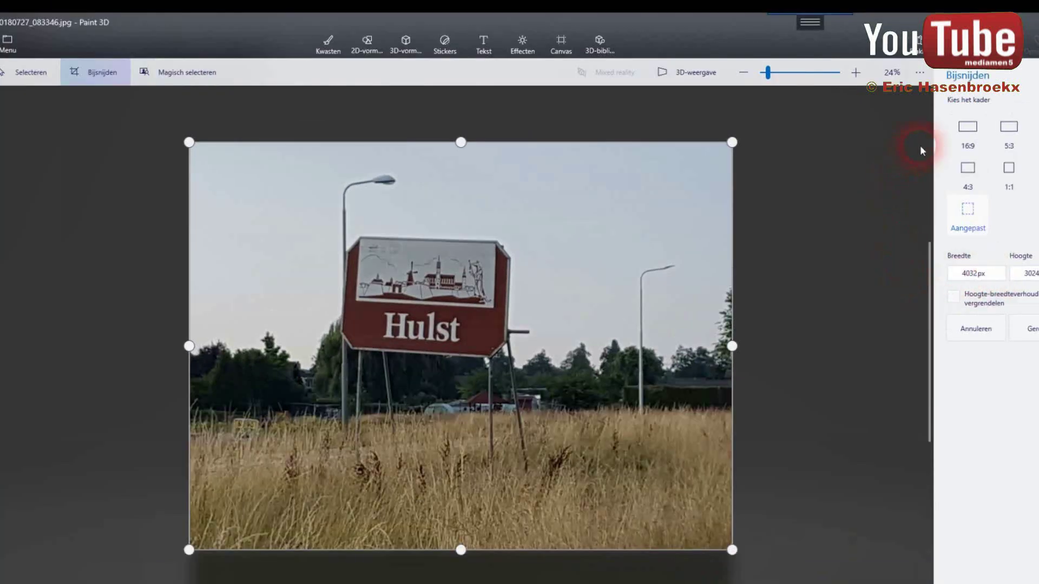
pyautogui.click(967, 129)
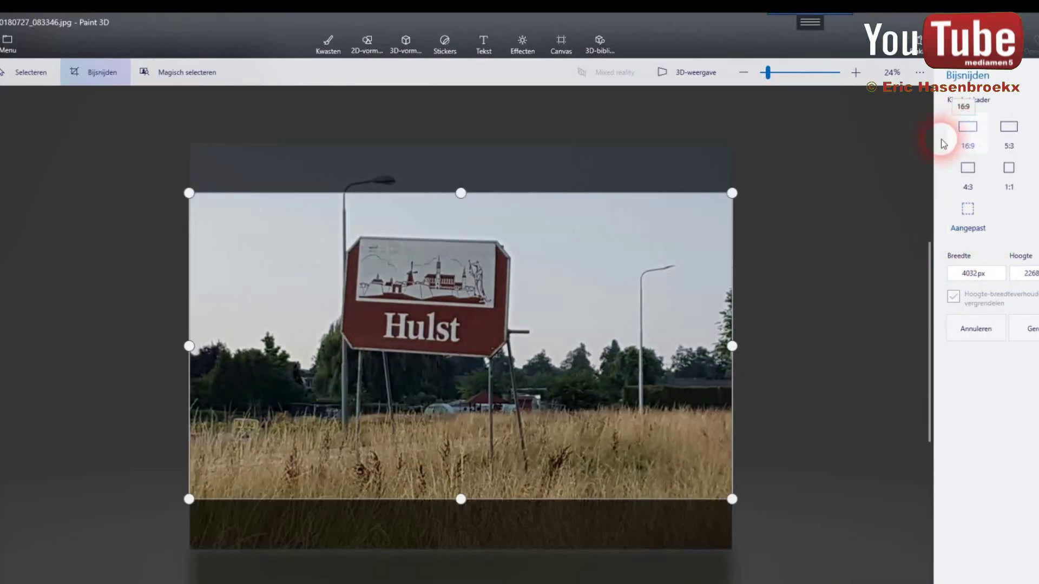
pyautogui.moveTo(669, 269); pyautogui.dragTo(674, 243)
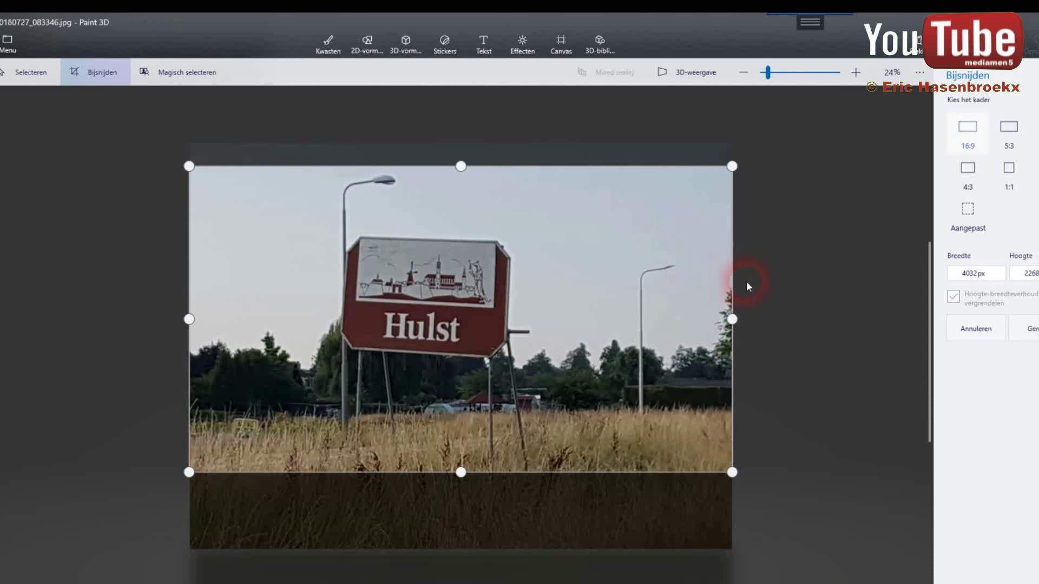
pyautogui.click(1028, 327)
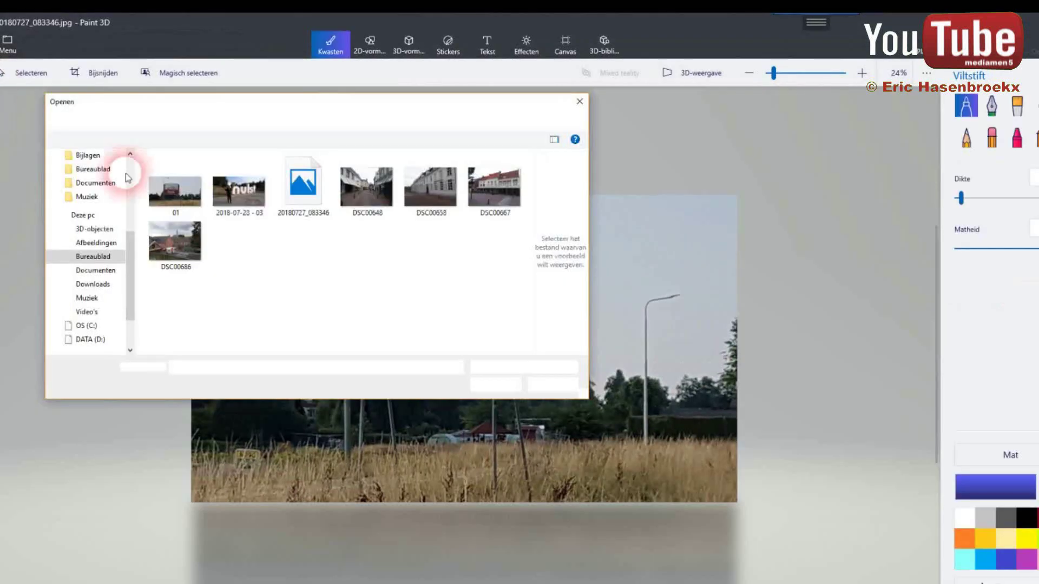
# Open the photo DSC00648 from the Foto 2019 folder
pyautogui.click(233, 259)
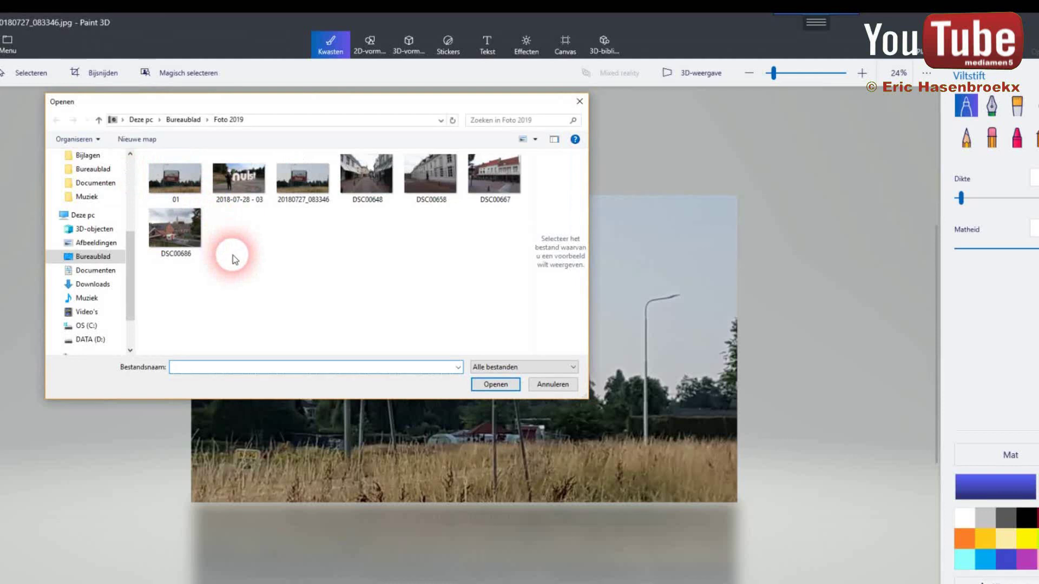
pyautogui.click(365, 176)
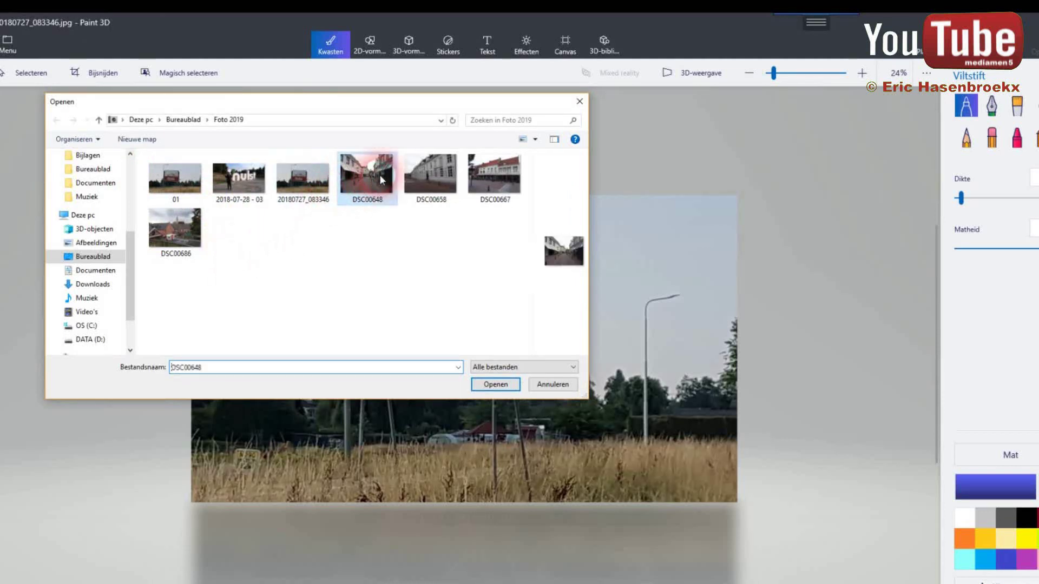
pyautogui.click(495, 384)
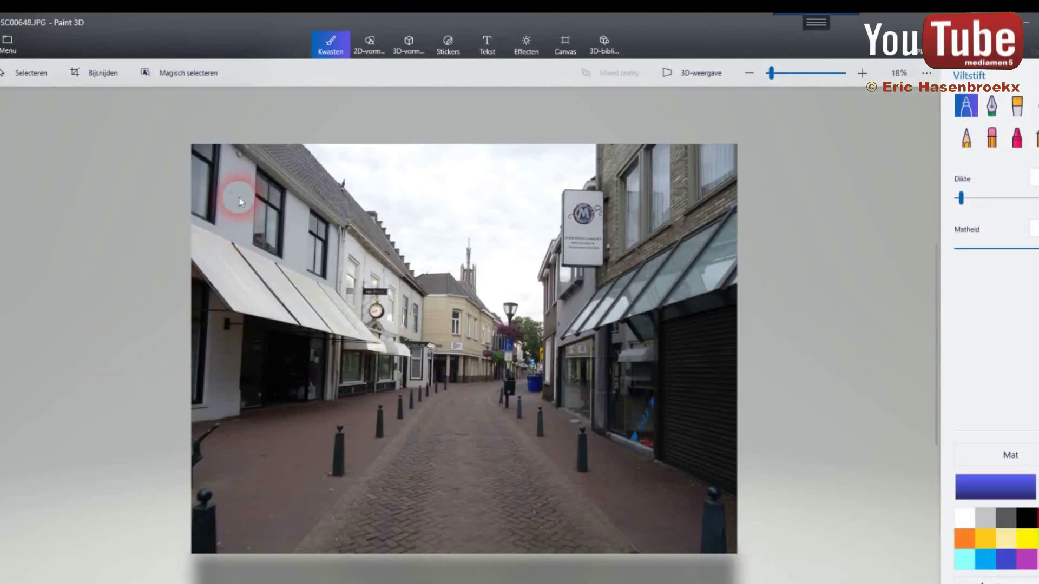
# Crop the street photo to a 16:9 frame shifted upward to keep more of the sky and rooftops
pyautogui.click(103, 72)
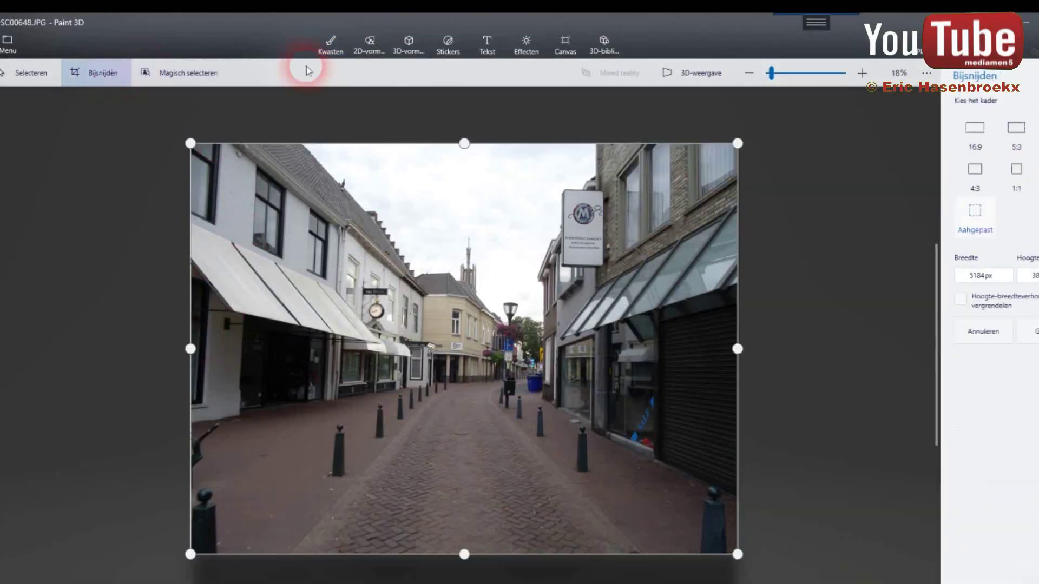
pyautogui.click(975, 128)
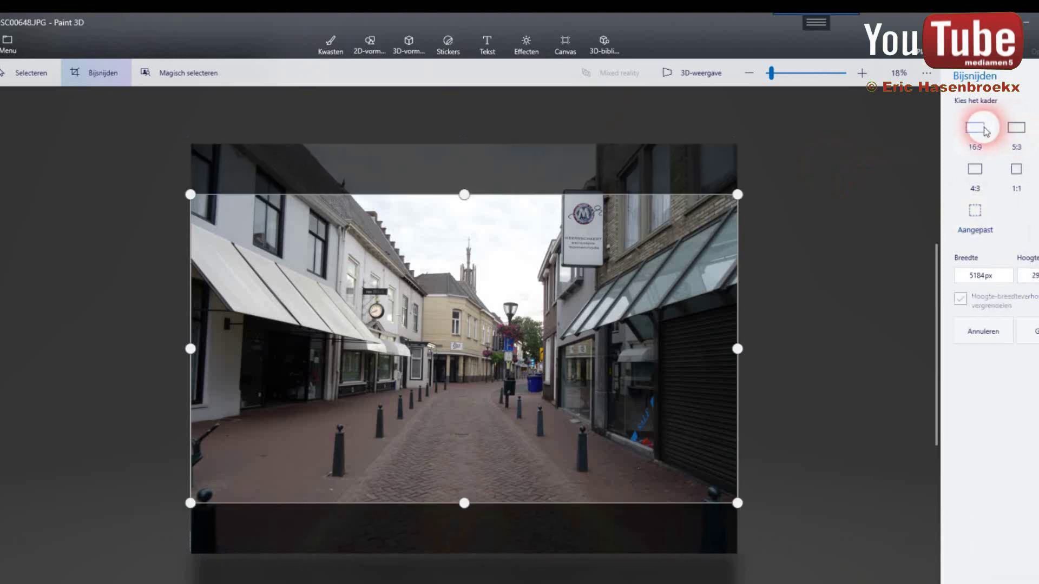
pyautogui.moveTo(705, 393); pyautogui.dragTo(702, 366)
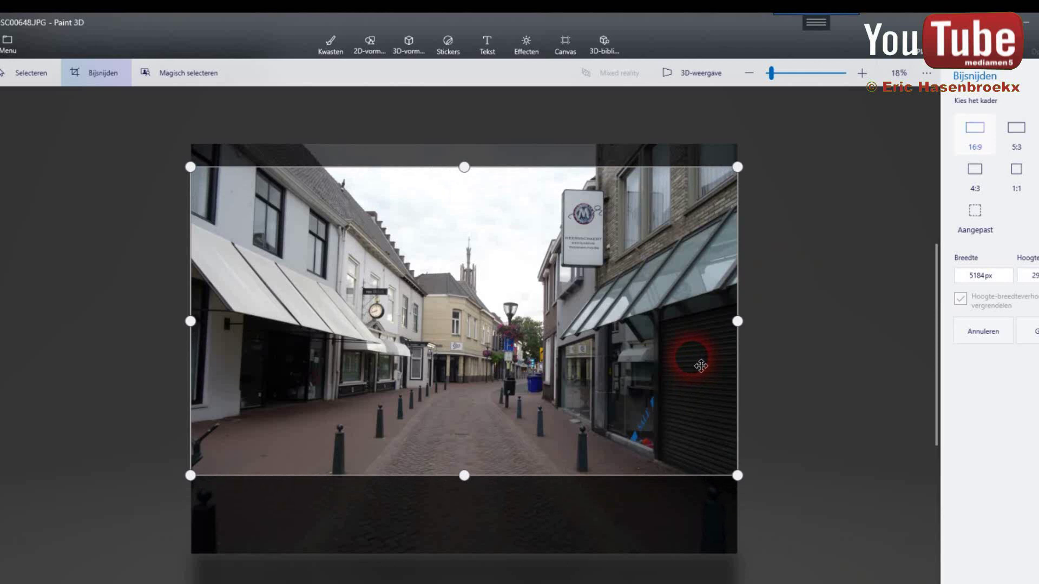
pyautogui.click(1028, 332)
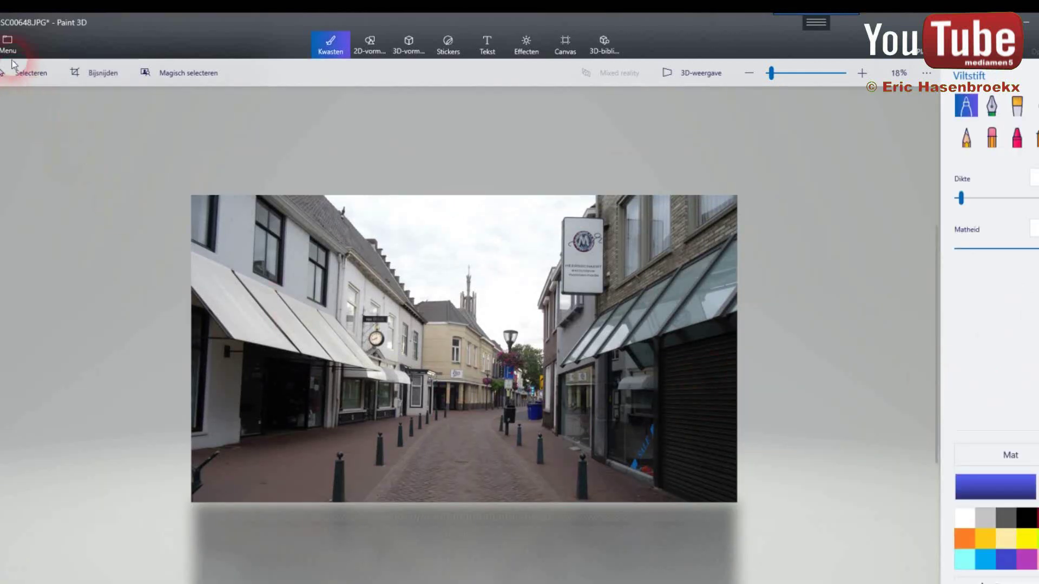
# Save the cropped street photo as an image named 02 in 2D - Bitmap (*.bmp) format in the Foto 2019 folder
pyautogui.click(8, 43)
pyautogui.click(51, 180)
pyautogui.click(254, 177)
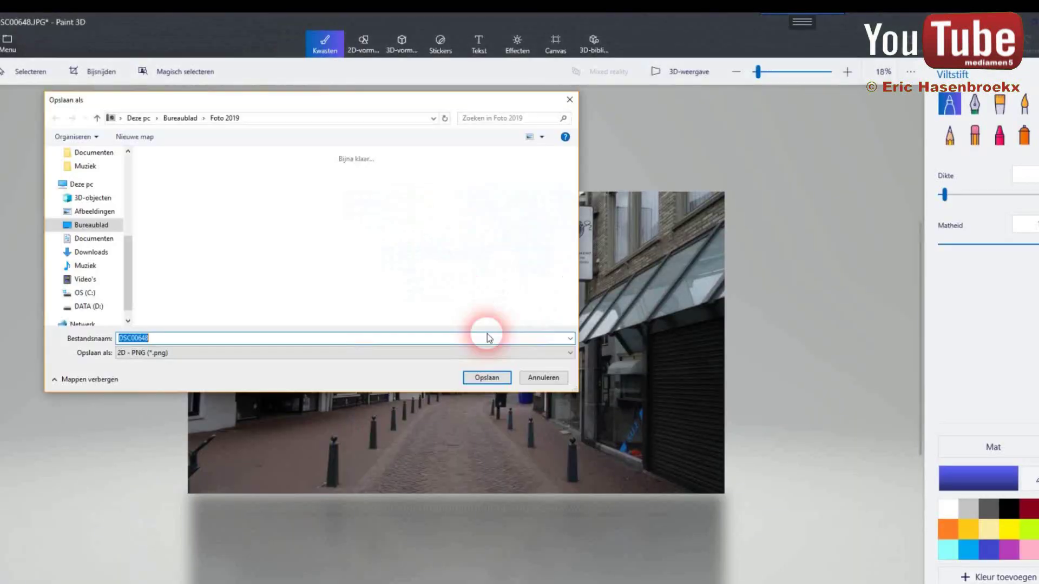
pyautogui.click(571, 354)
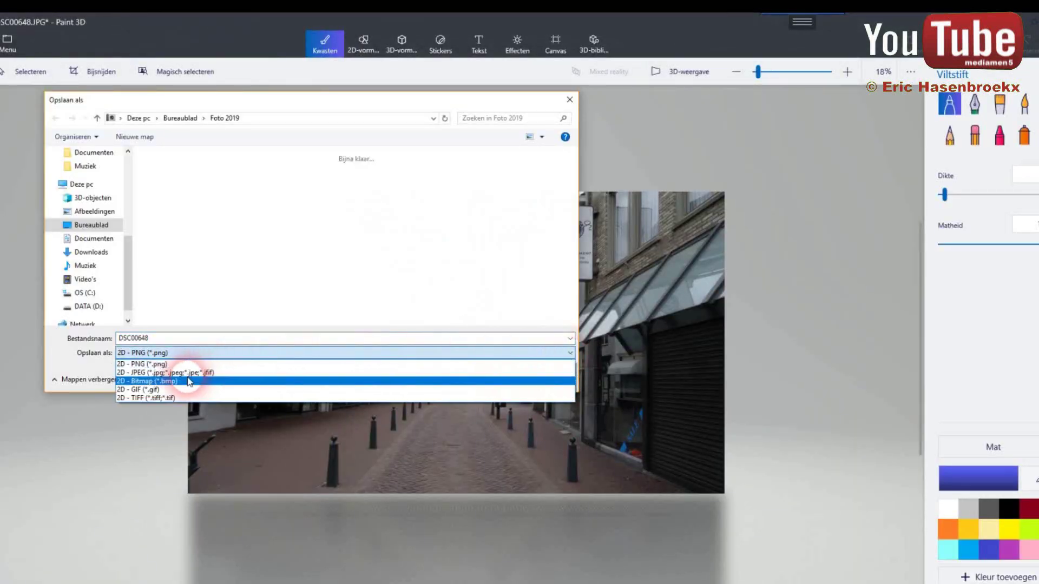
pyautogui.click(162, 381)
pyautogui.doubleClick(182, 339)
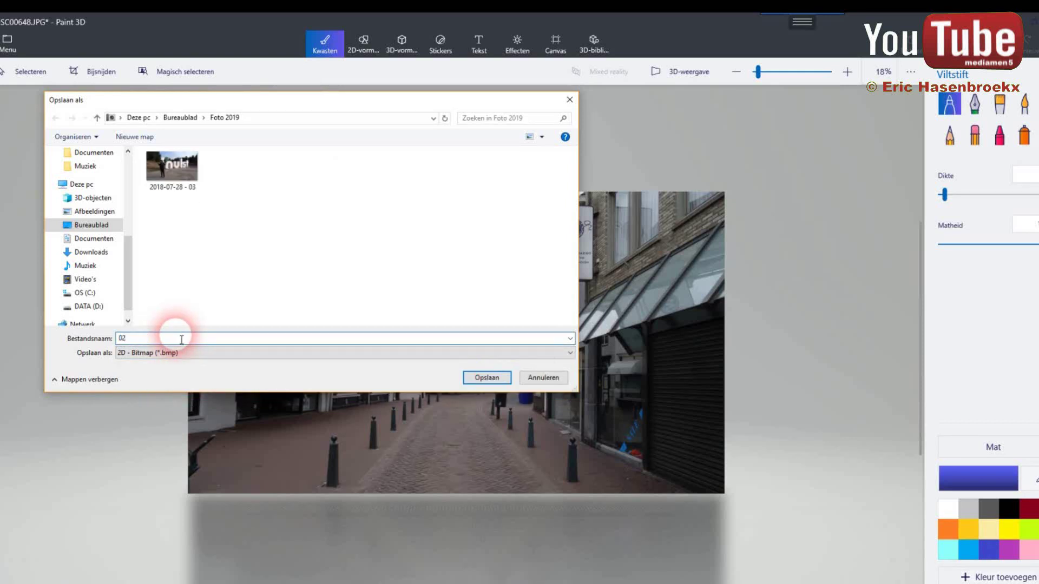
pyautogui.click(486, 378)
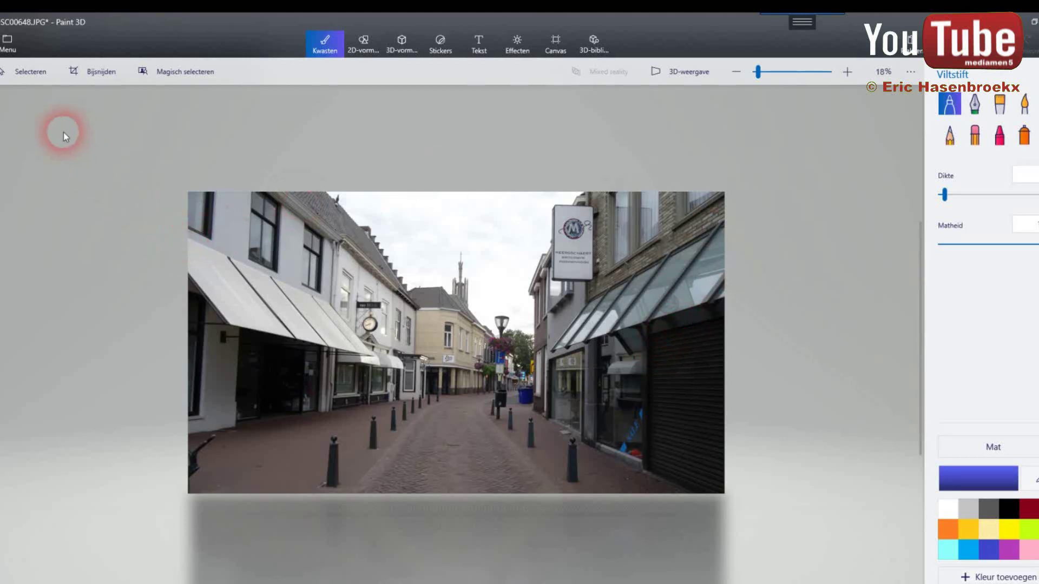
# Open the photo DSC00667 from the Foto 2019 folder without saving the changes to DSC00648
pyautogui.click(8, 42)
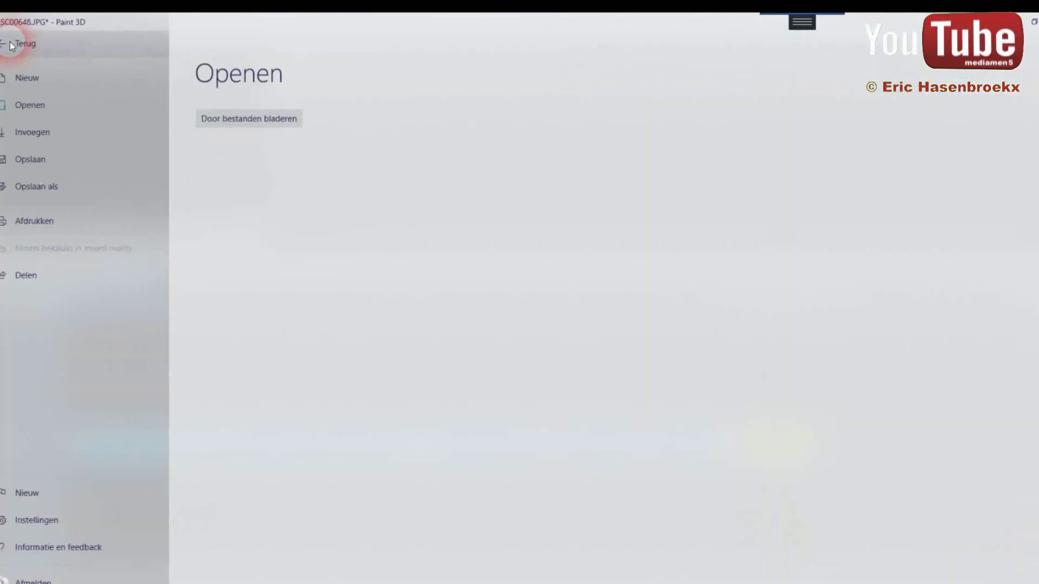
pyautogui.click(250, 118)
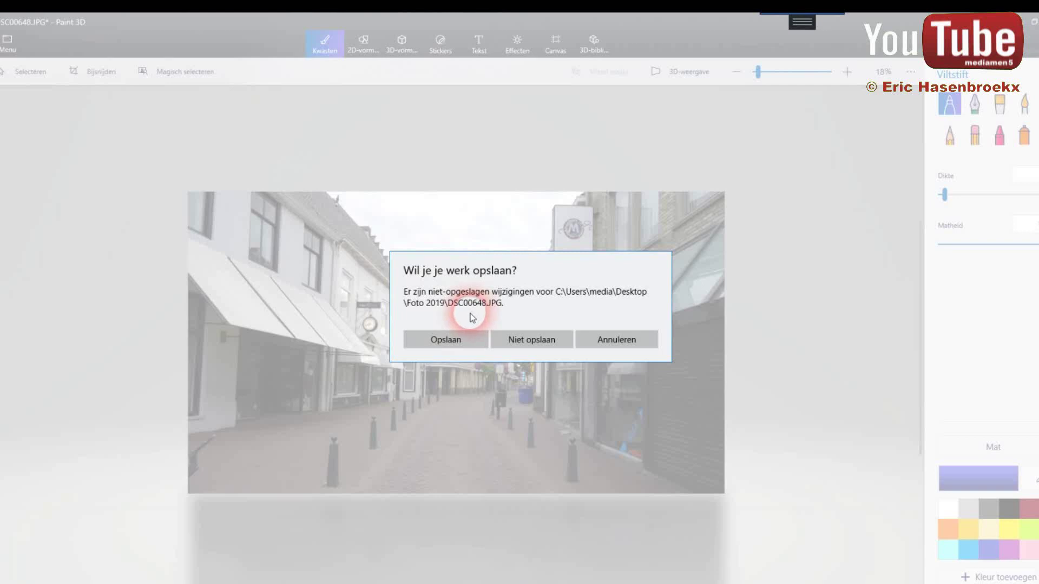
pyautogui.click(521, 337)
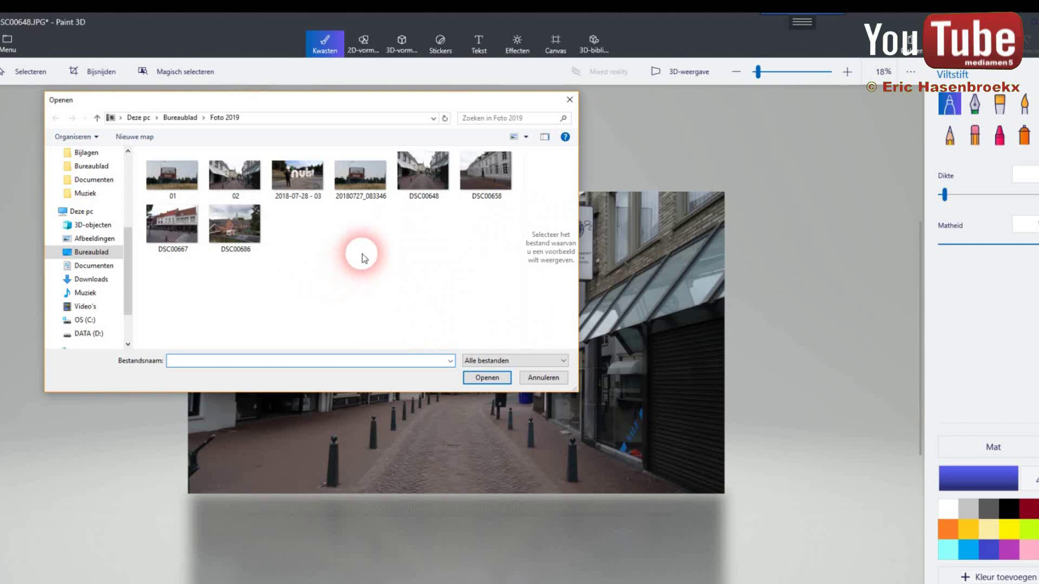
pyautogui.click(227, 242)
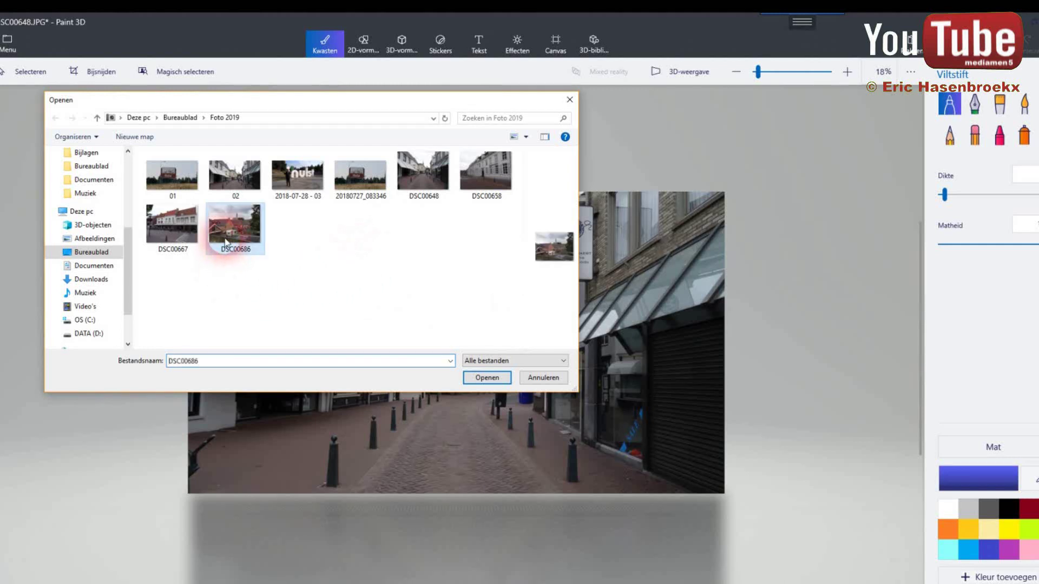
pyautogui.click(172, 226)
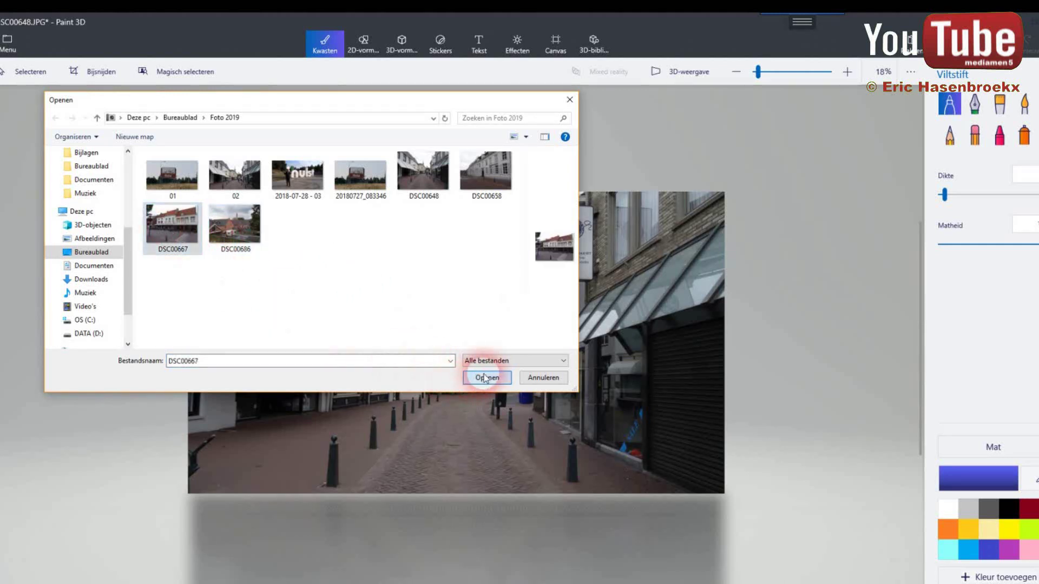
pyautogui.click(484, 378)
pyautogui.click(490, 379)
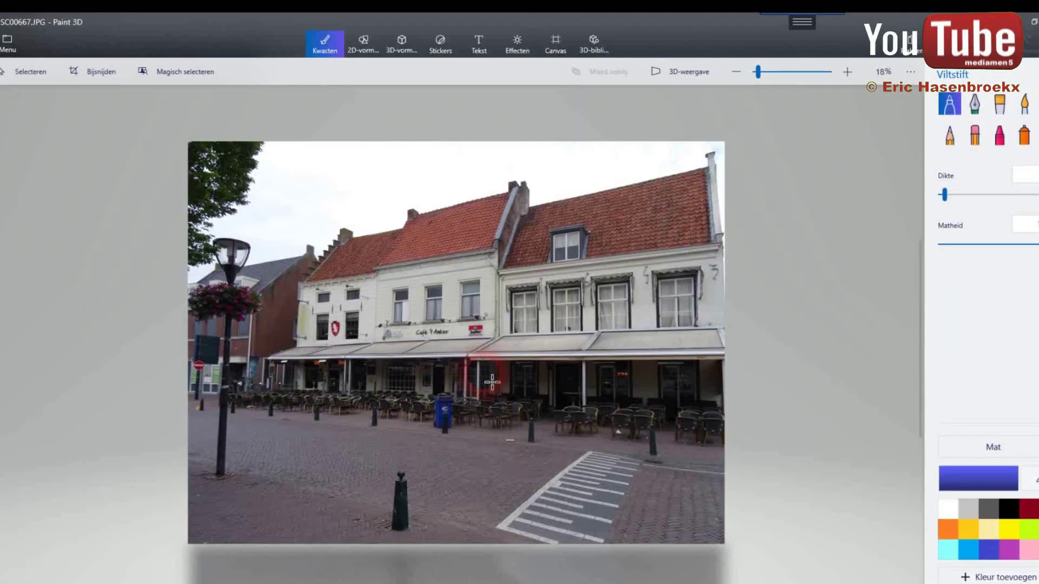
# Crop the café terrace photo to a 16:9 frame shifted upward to keep the rooftops and drop most of the foreground pavement
pyautogui.click(91, 69)
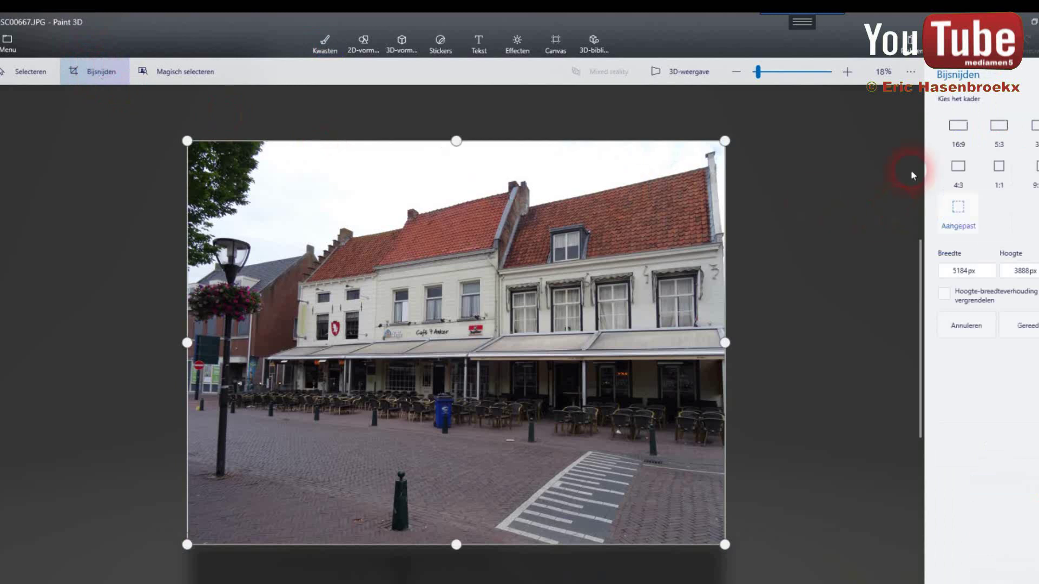
pyautogui.click(959, 129)
pyautogui.moveTo(541, 382); pyautogui.dragTo(551, 349)
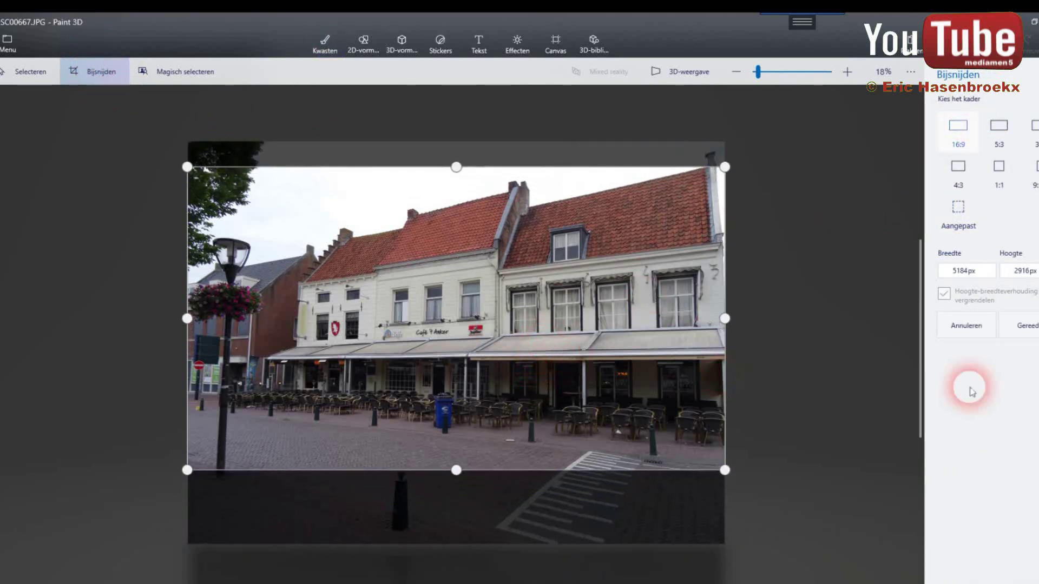
pyautogui.click(1027, 325)
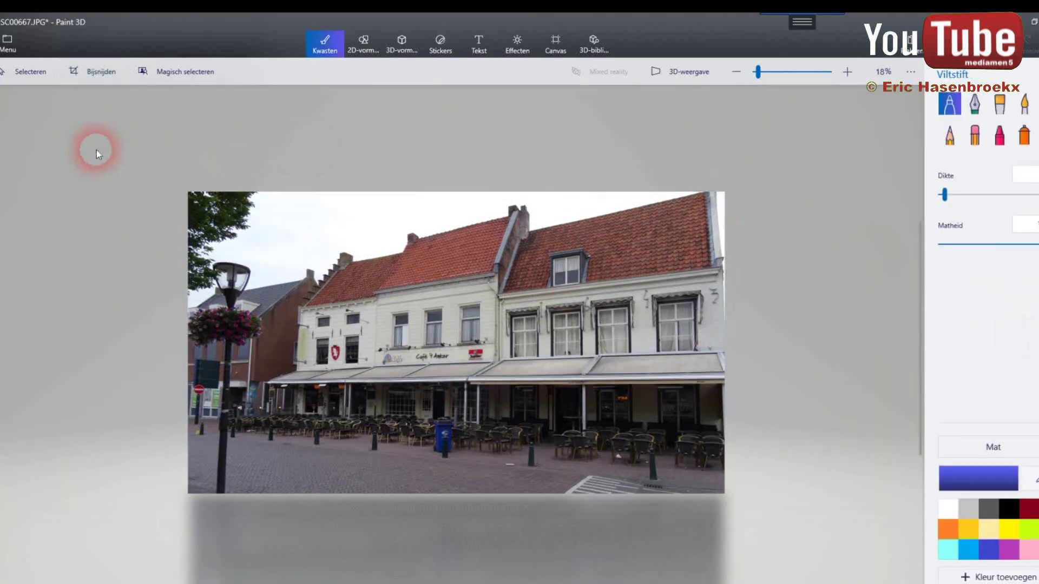
# Save the cropped café photo as an image named 03 in 2D - Bitmap (*.bmp) format in the Foto 2019 folder
pyautogui.click(9, 43)
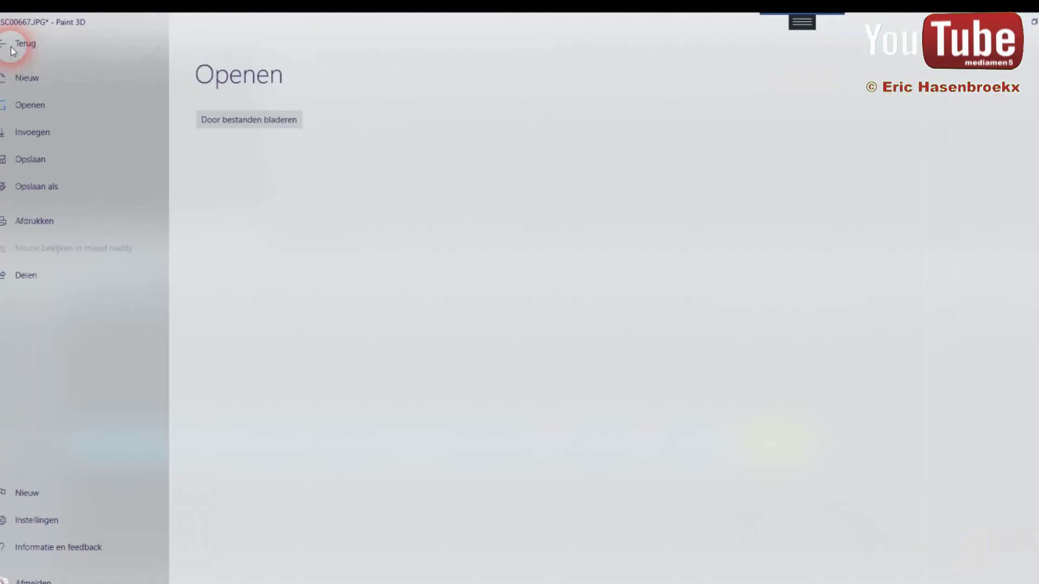
pyautogui.click(34, 185)
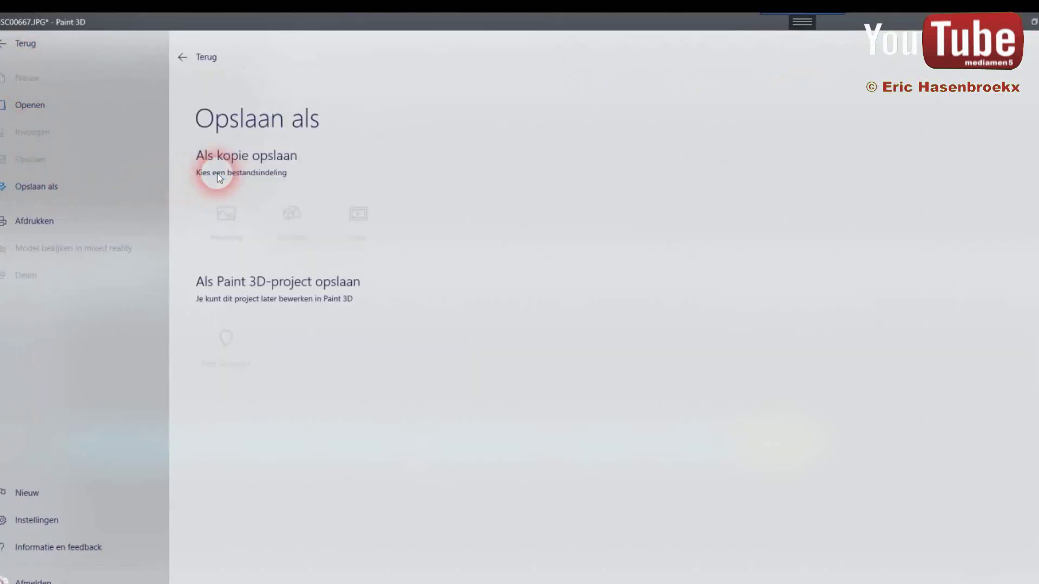
pyautogui.click(217, 174)
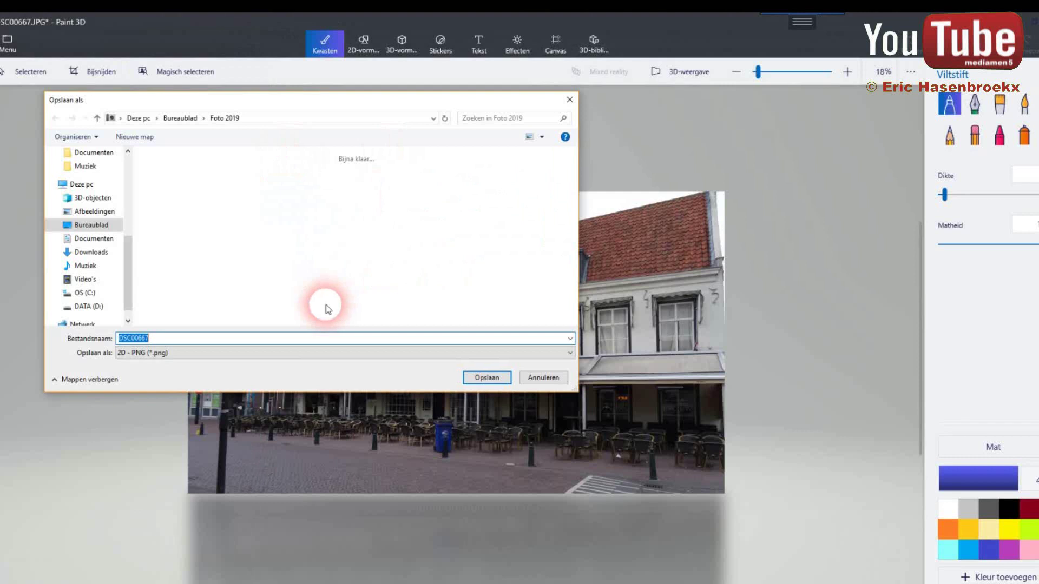
pyautogui.click(541, 352)
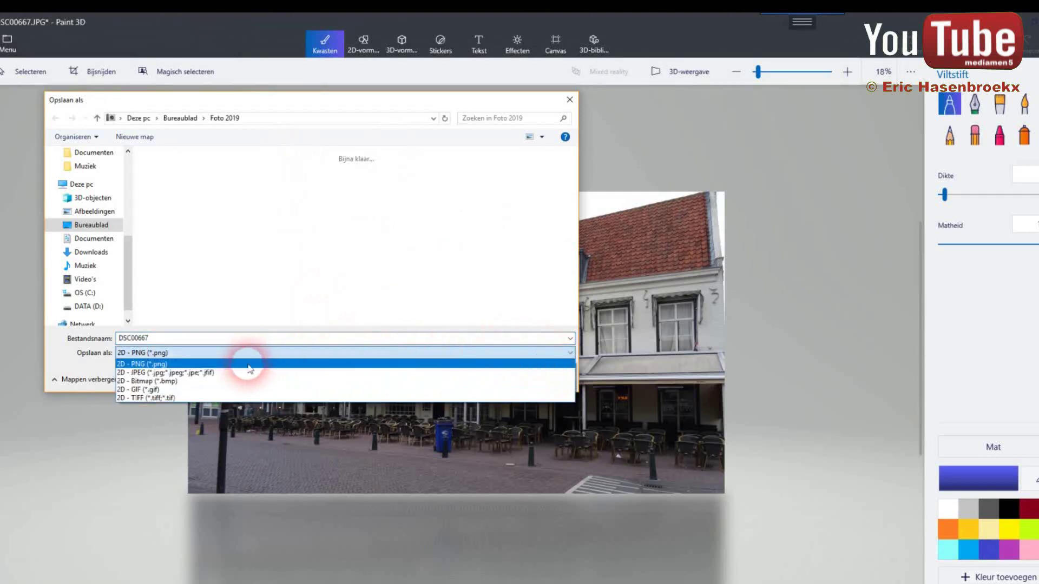
pyautogui.click(198, 381)
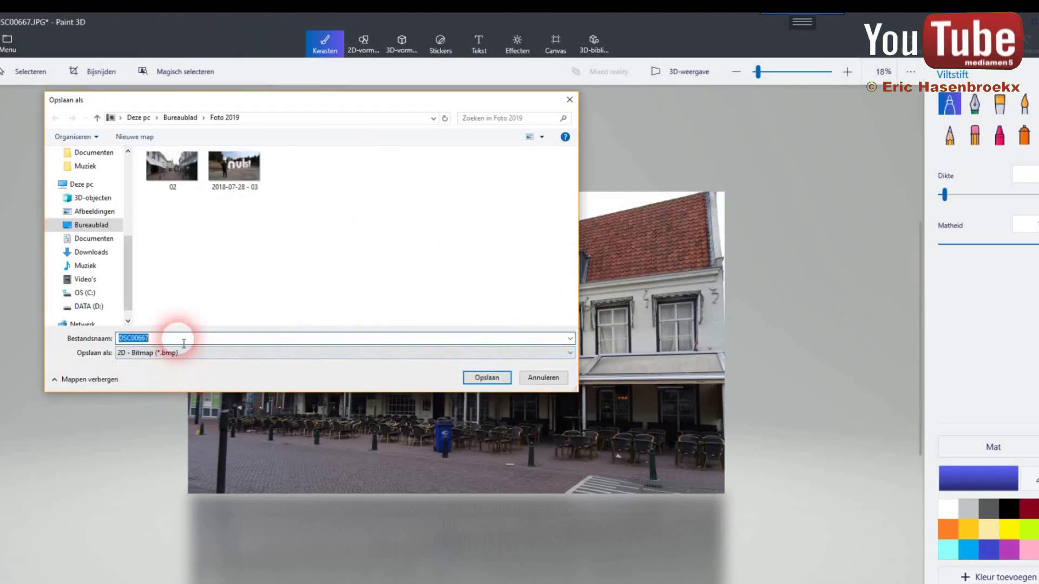
pyautogui.write('03')
pyautogui.click(479, 378)
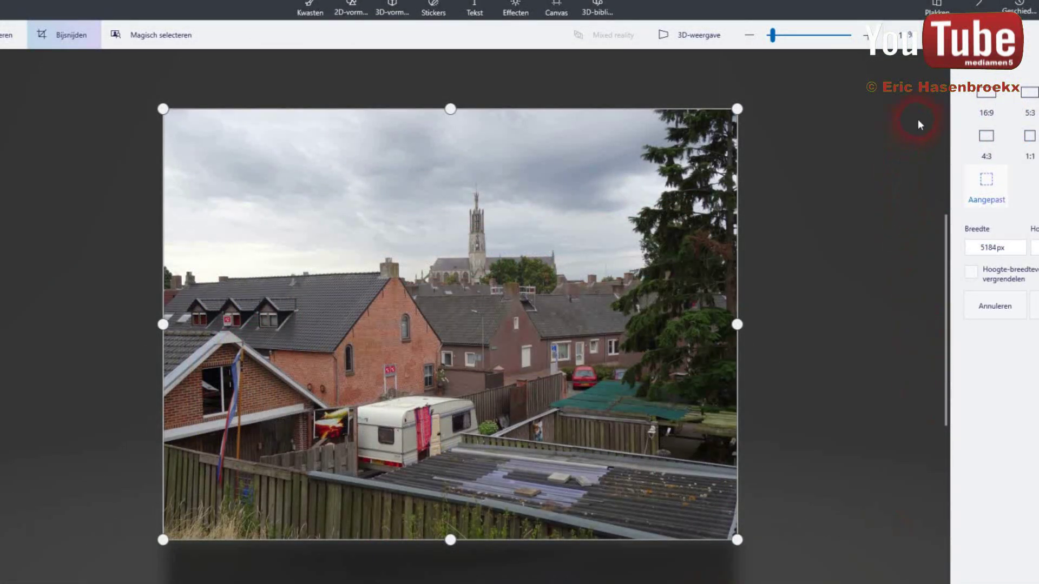
# Crop the photo of the houses and church tower to a 16:9 frame shifted slightly upward from the centre
pyautogui.click(985, 98)
pyautogui.moveTo(596, 336)
pyautogui.mouseDown()
pyautogui.moveTo(600, 279)
pyautogui.moveTo(604, 379)
pyautogui.moveTo(610, 332)
pyautogui.mouseUp()
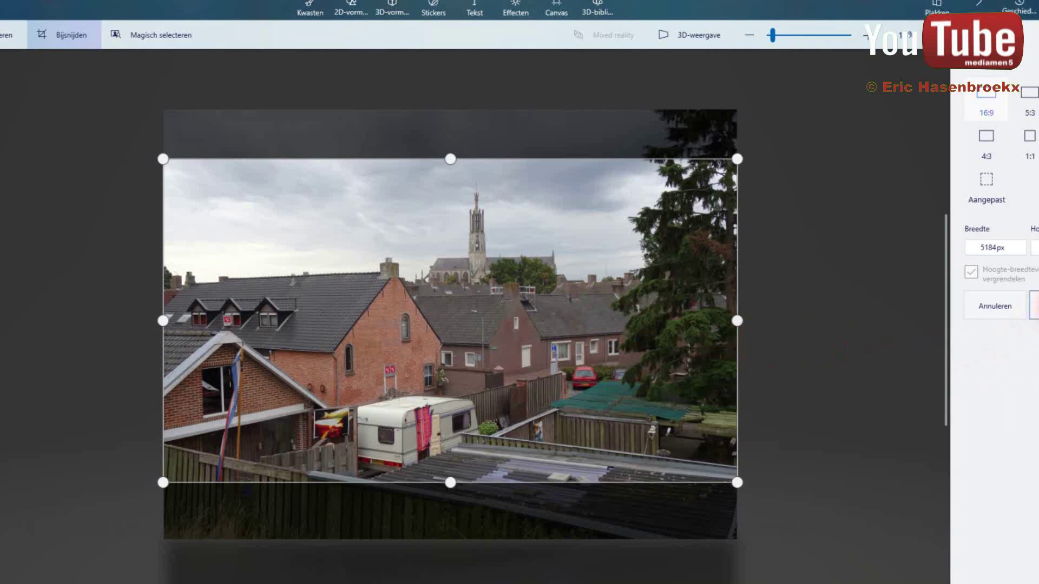
pyautogui.click(1034, 305)
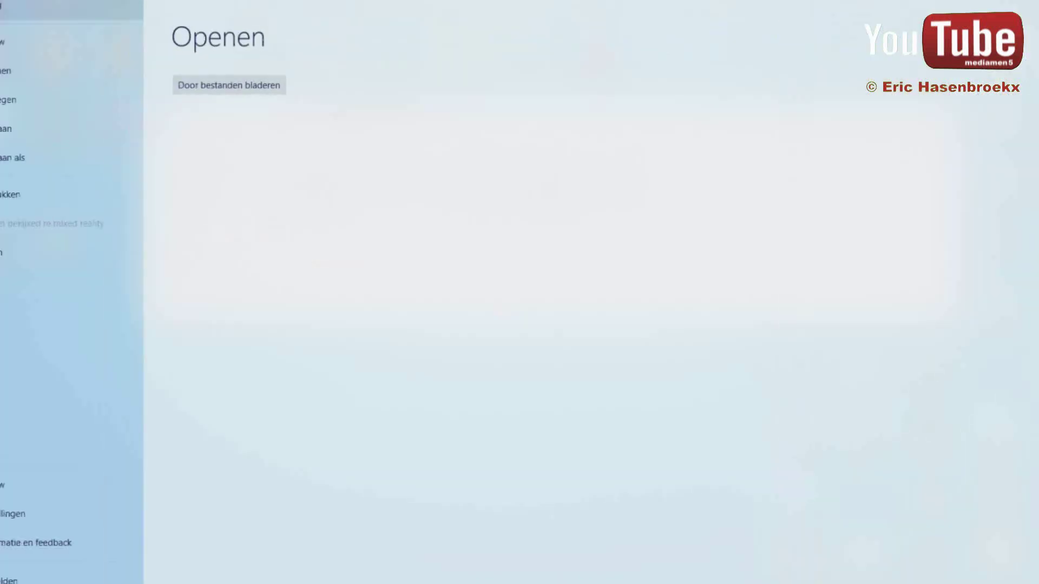
# Save the cropped church tower photo as an image named 04 in 2D - Bitmap (*.bmp) format in the Foto 2019 folder
pyautogui.click(13, 159)
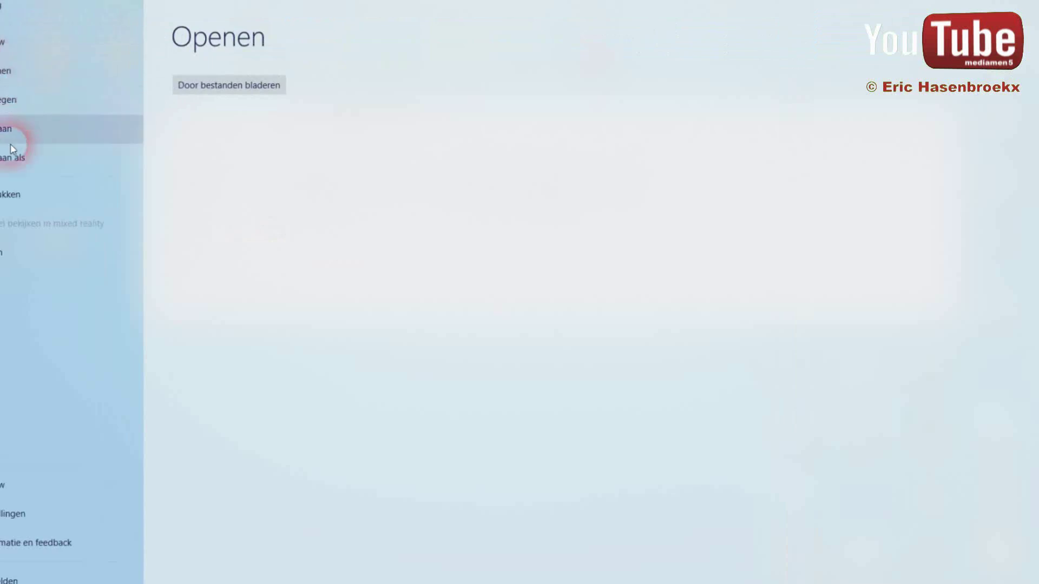
pyautogui.click(204, 154)
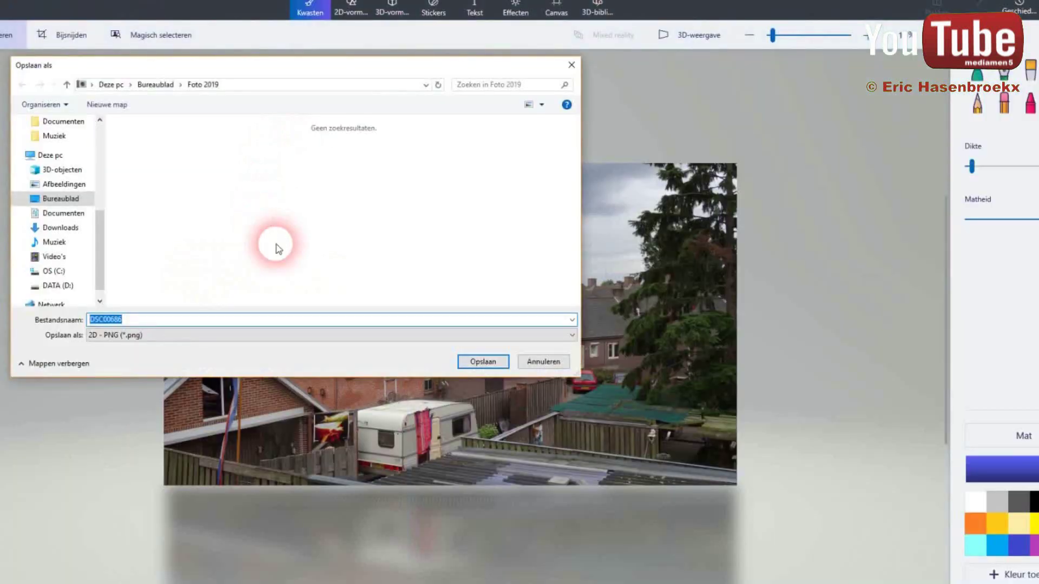
pyautogui.click(560, 342)
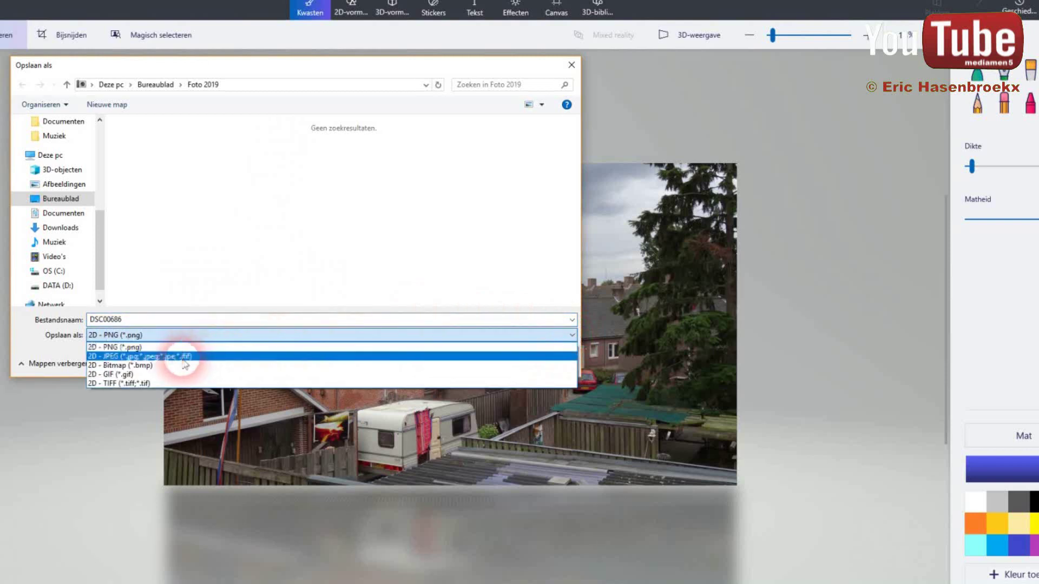
pyautogui.click(168, 365)
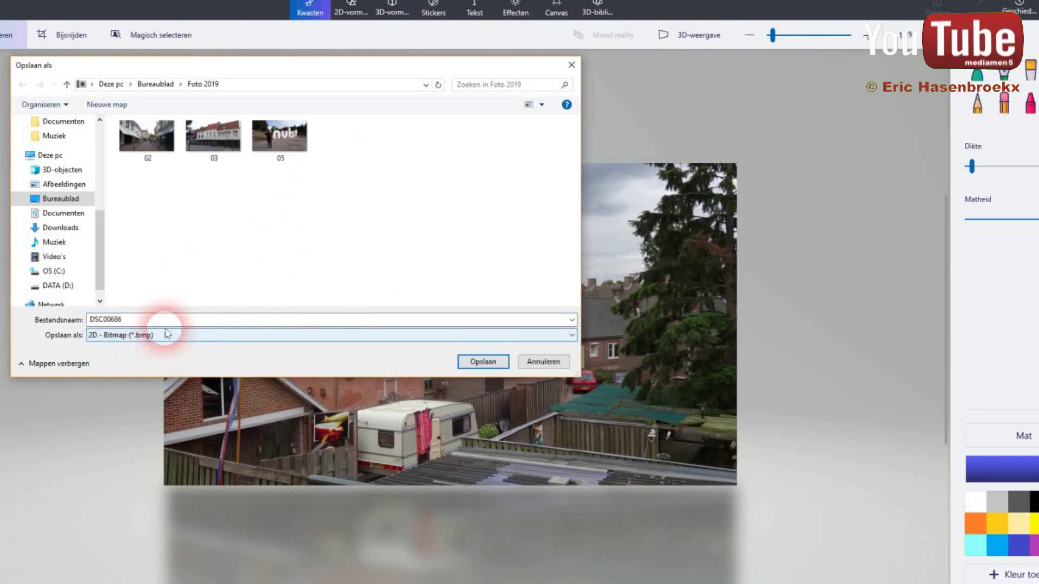
pyautogui.click(173, 325)
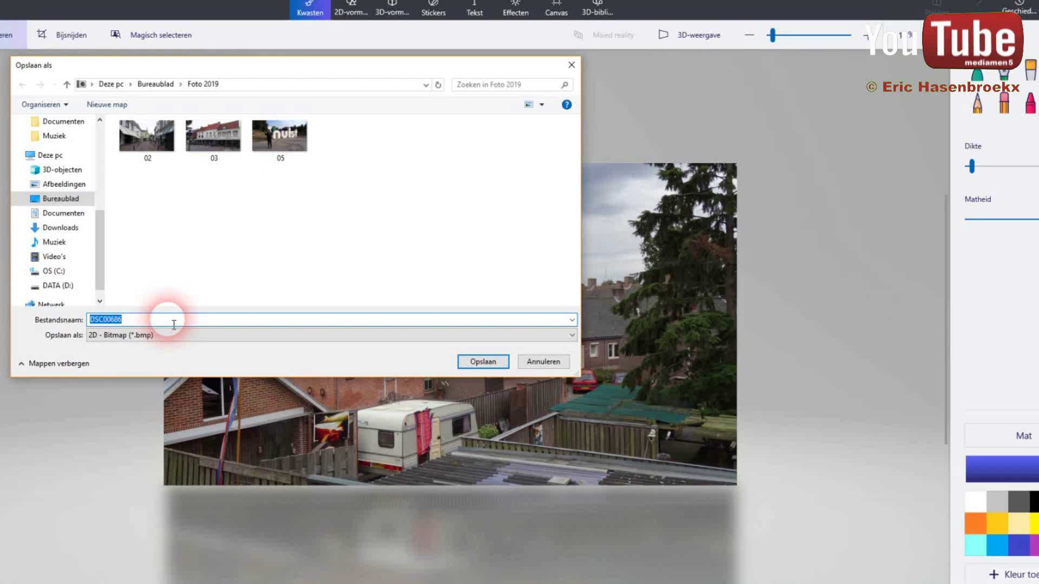
pyautogui.write('0')
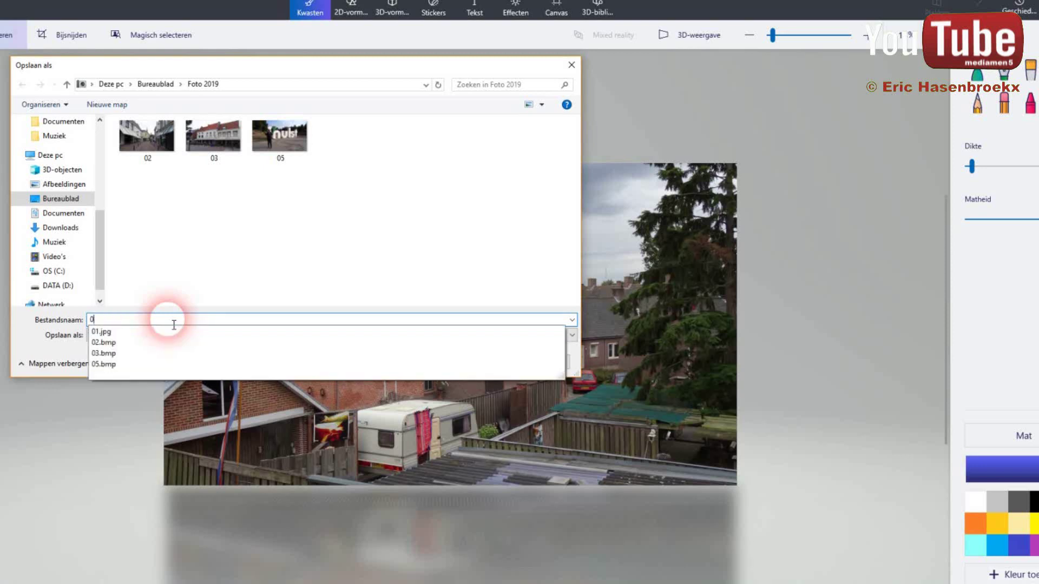
pyautogui.write('4')
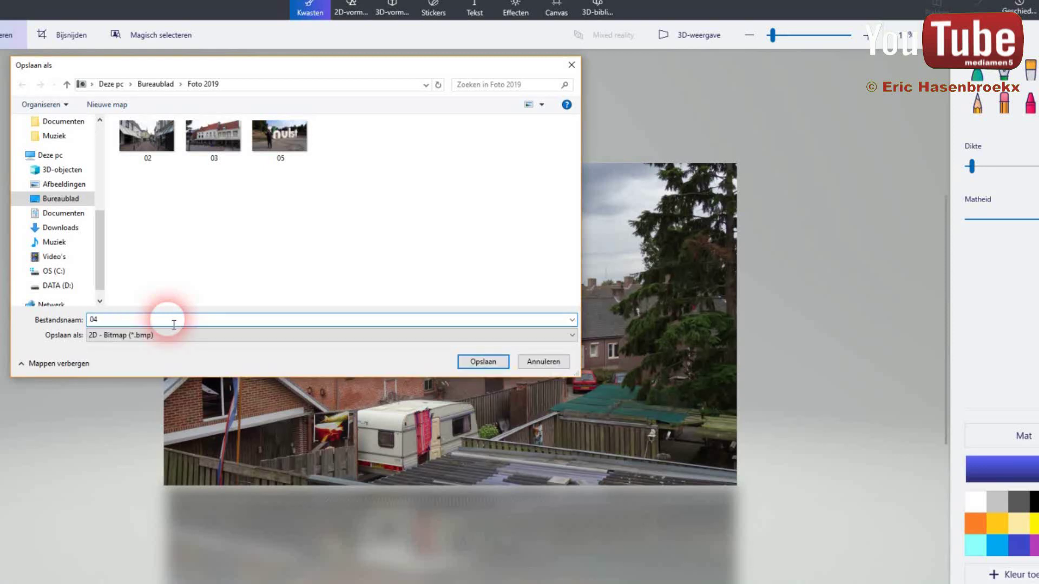
pyautogui.click(474, 363)
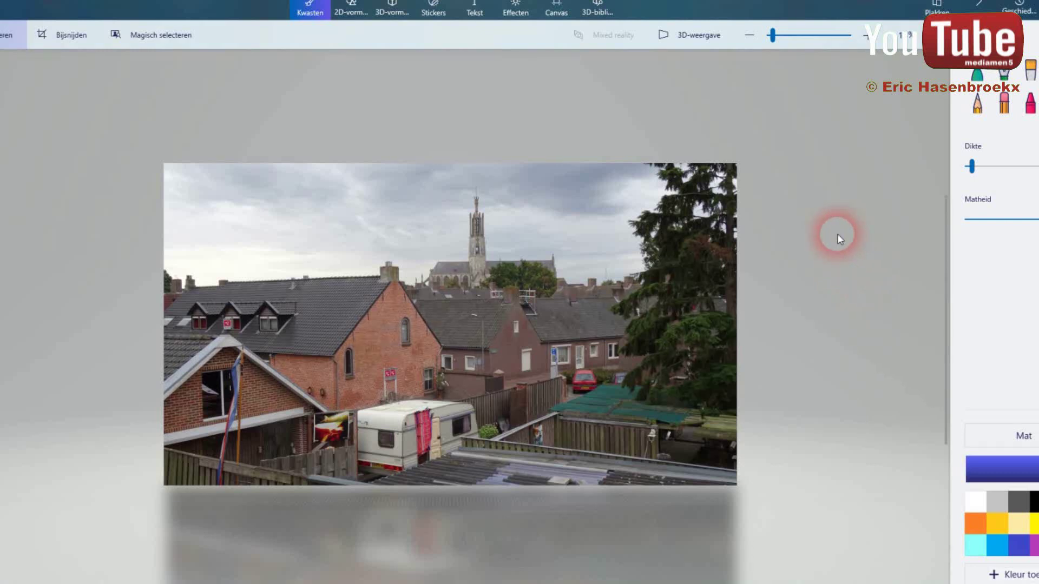
# Handwrite an underlined "Hulst" in blue marker in the sky above the houses on the church tower photo
pyautogui.click(977, 75)
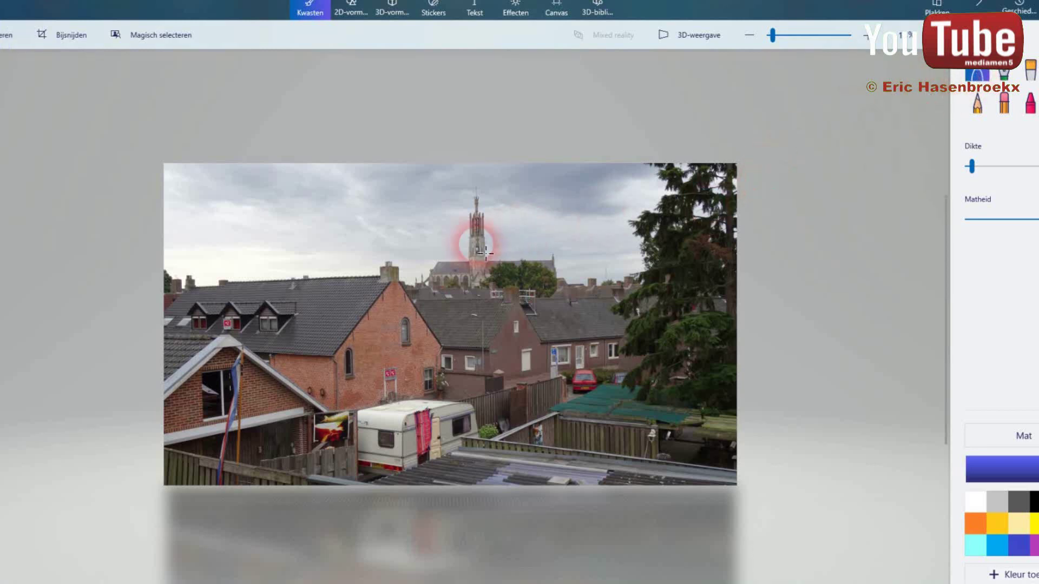
pyautogui.moveTo(223, 199)
pyautogui.mouseDown()
pyautogui.moveTo(221, 244)
pyautogui.moveTo(239, 210)
pyautogui.moveTo(236, 243)
pyautogui.moveTo(247, 228)
pyautogui.moveTo(253, 242)
pyautogui.moveTo(257, 227)
pyautogui.moveTo(272, 239)
pyautogui.moveTo(278, 207)
pyautogui.moveTo(269, 213)
pyautogui.moveTo(276, 237)
pyautogui.moveTo(285, 226)
pyautogui.moveTo(293, 239)
pyautogui.moveTo(297, 209)
pyautogui.moveTo(297, 235)
pyautogui.moveTo(305, 225)
pyautogui.moveTo(308, 241)
pyautogui.moveTo(327, 237)
pyautogui.moveTo(197, 262)
pyautogui.mouseUp()
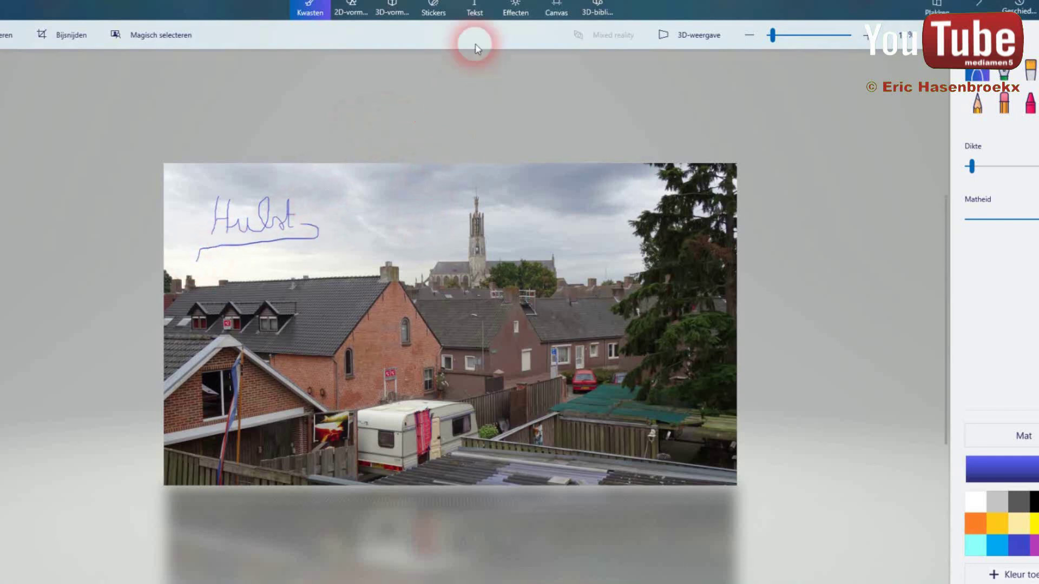
pyautogui.click(513, 11)
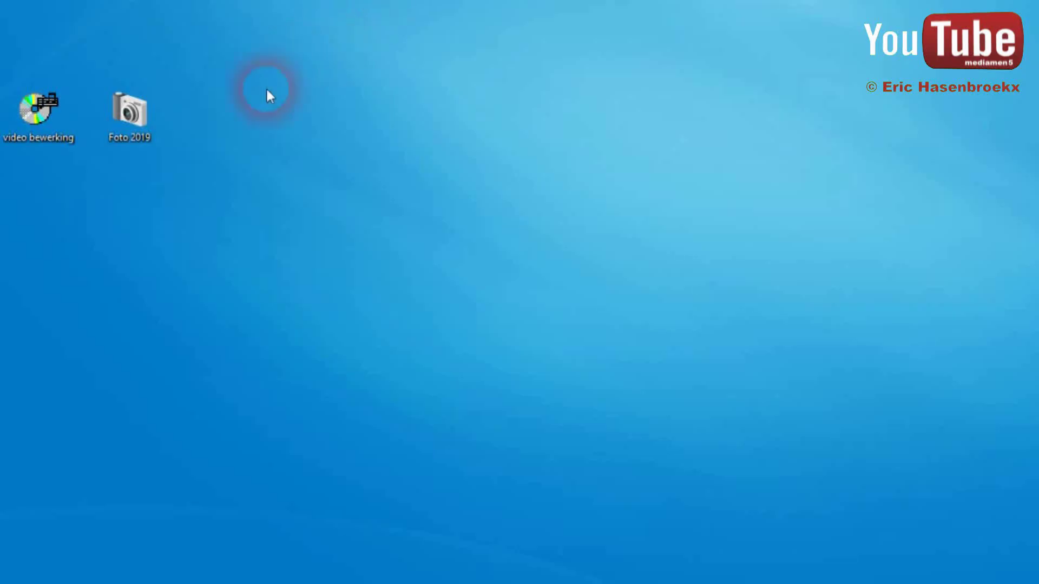
# Open the Foto 2019 folder on the desktop and create a subfolder named 231218 in it
pyautogui.doubleClick(142, 118)
pyautogui.moveTo(352, 109); pyautogui.dragTo(349, 138)
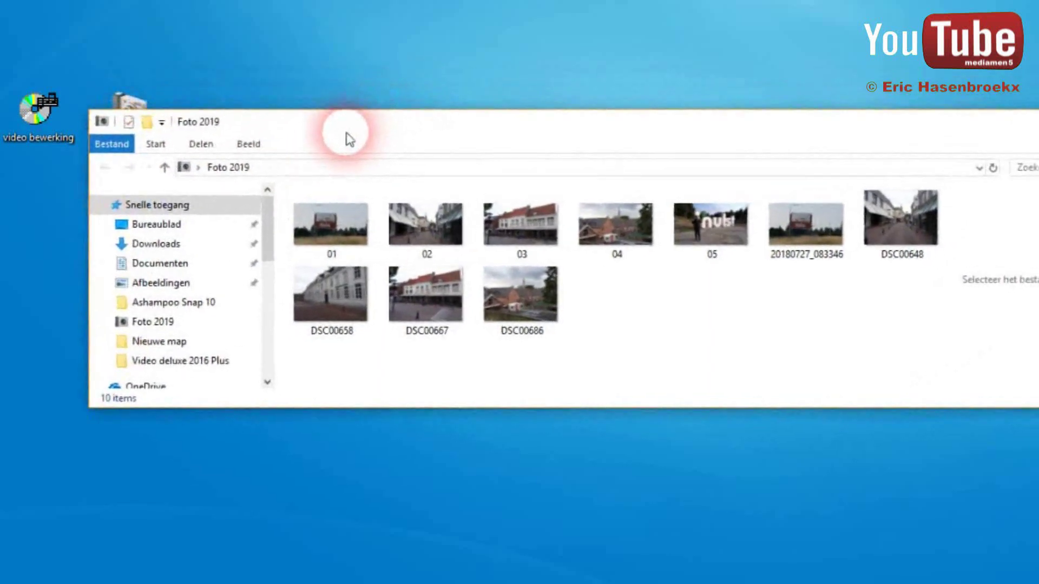
pyautogui.rightClick(621, 313)
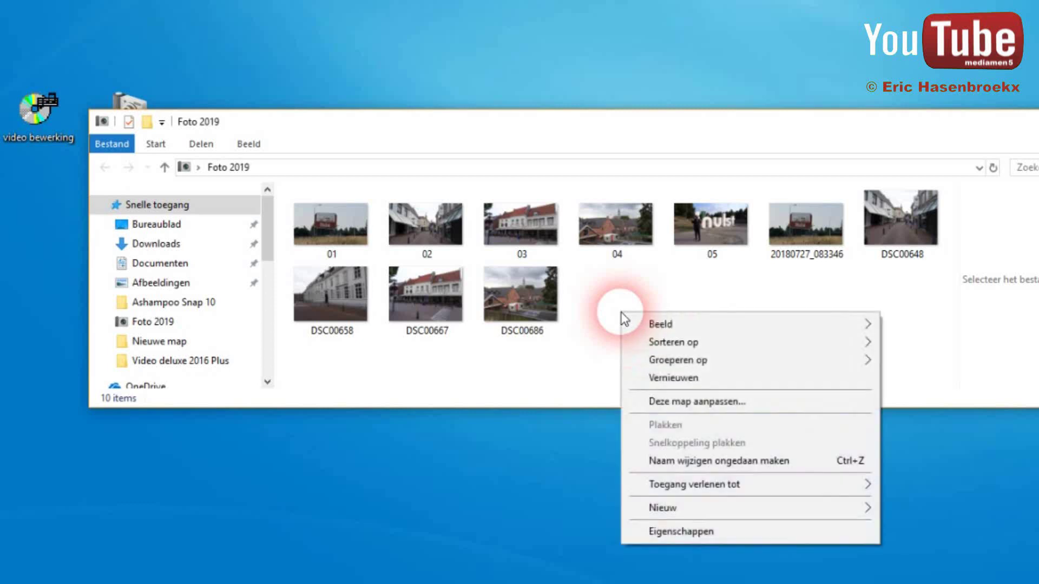
pyautogui.click(834, 514)
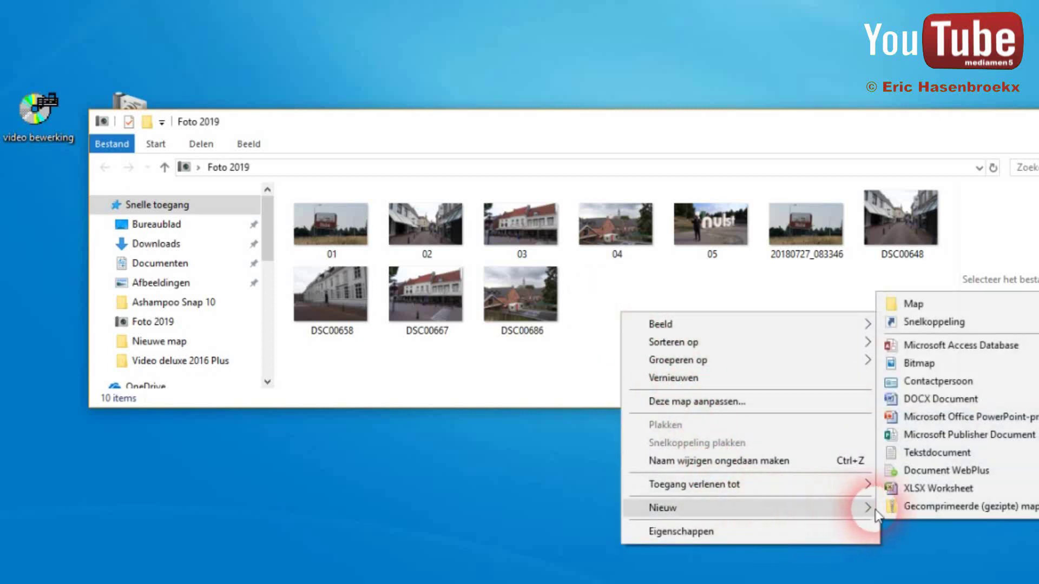
pyautogui.click(917, 303)
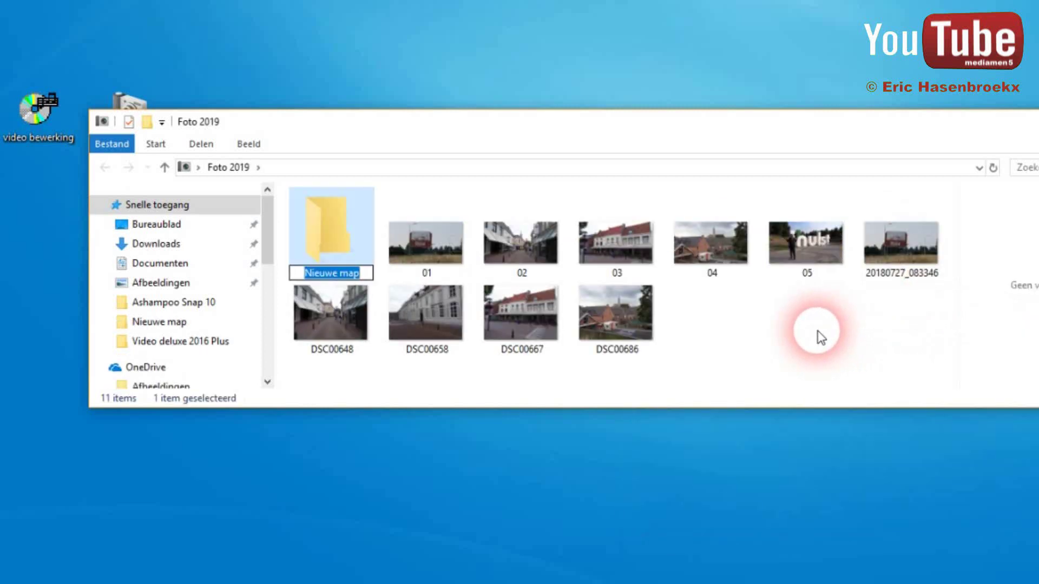
pyautogui.write('2312')
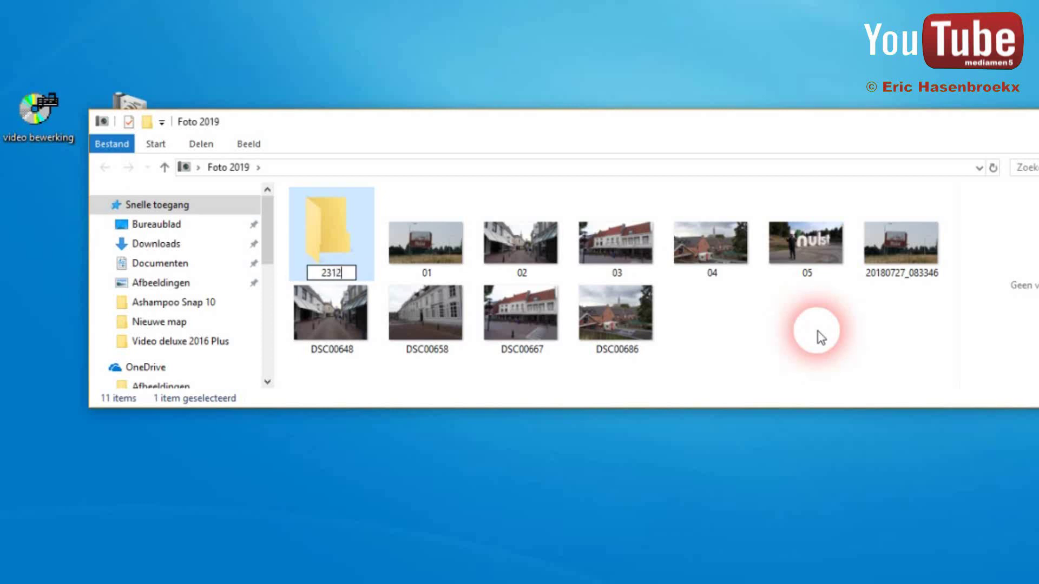
pyautogui.write('18')
pyautogui.click(818, 337)
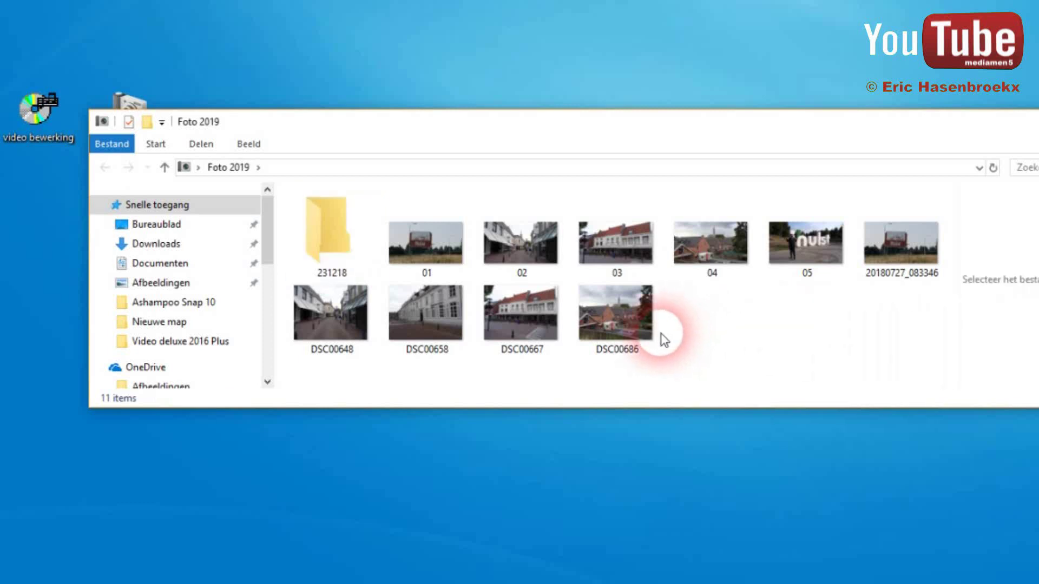
# Move the numbered cropped photos, starting with 01, one by one into the 231218 subfolder
pyautogui.moveTo(433, 234); pyautogui.dragTo(355, 236)
pyautogui.moveTo(442, 239); pyautogui.dragTo(355, 245)
pyautogui.moveTo(460, 241); pyautogui.dragTo(358, 242)
pyautogui.moveTo(450, 242); pyautogui.dragTo(364, 244)
pyautogui.click(425, 242)
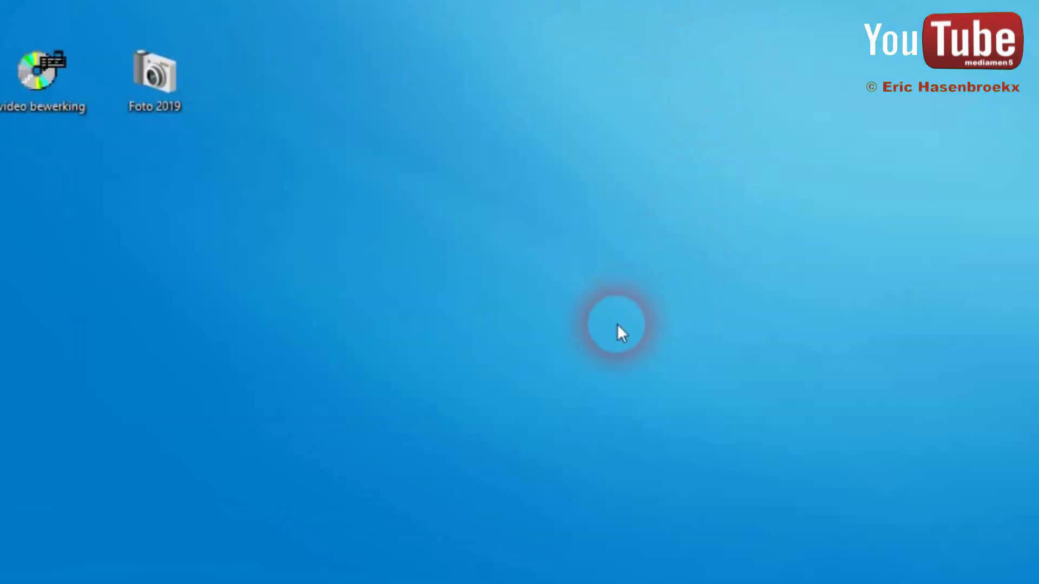
# Open the video bewerking folder on the desktop, switch to the Foto's app and start a new video project
pyautogui.click(35, 86)
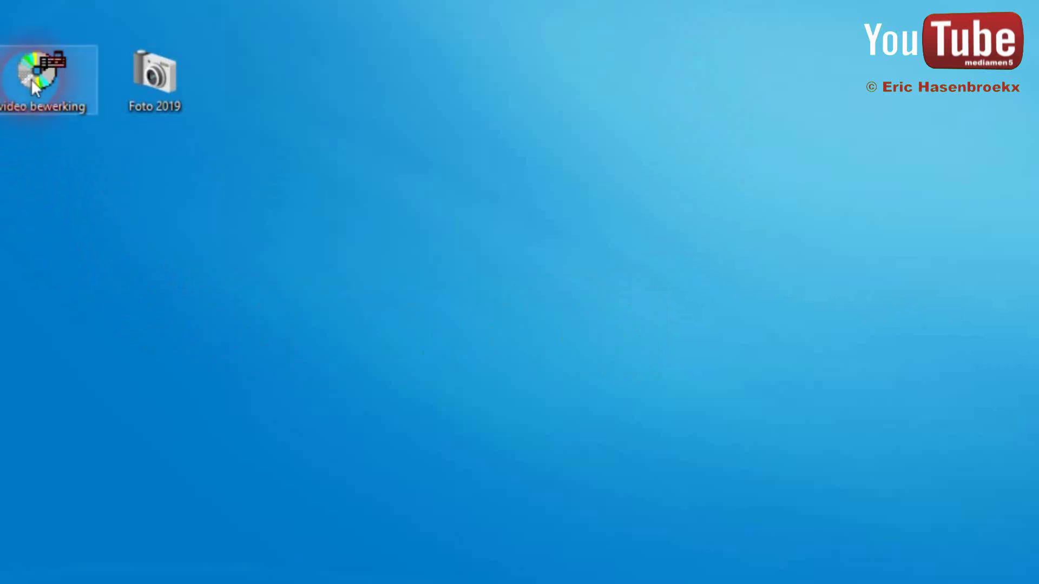
pyautogui.doubleClick(32, 83)
pyautogui.moveTo(617, 16); pyautogui.dragTo(622, 87)
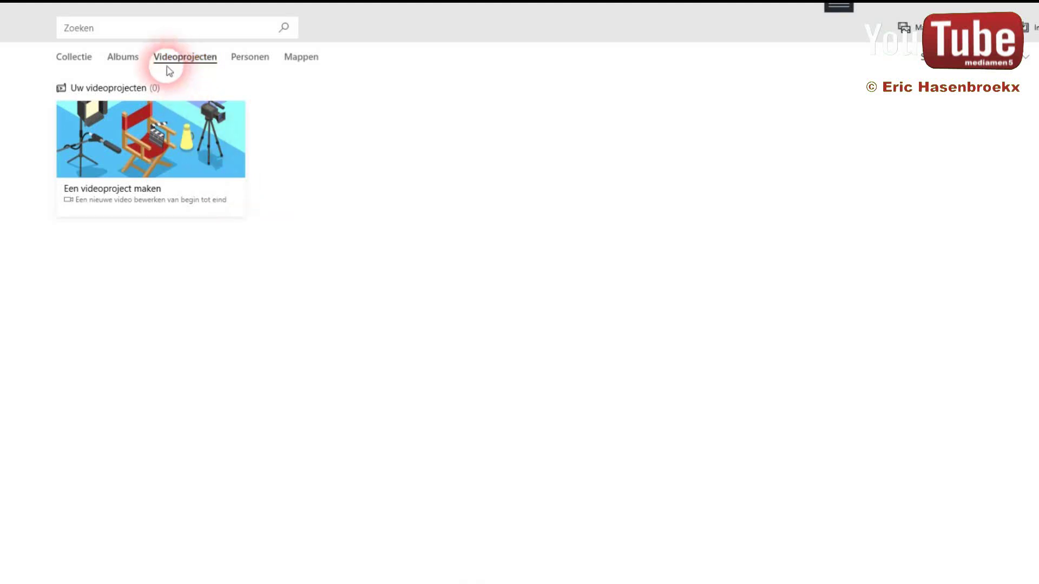
pyautogui.click(124, 172)
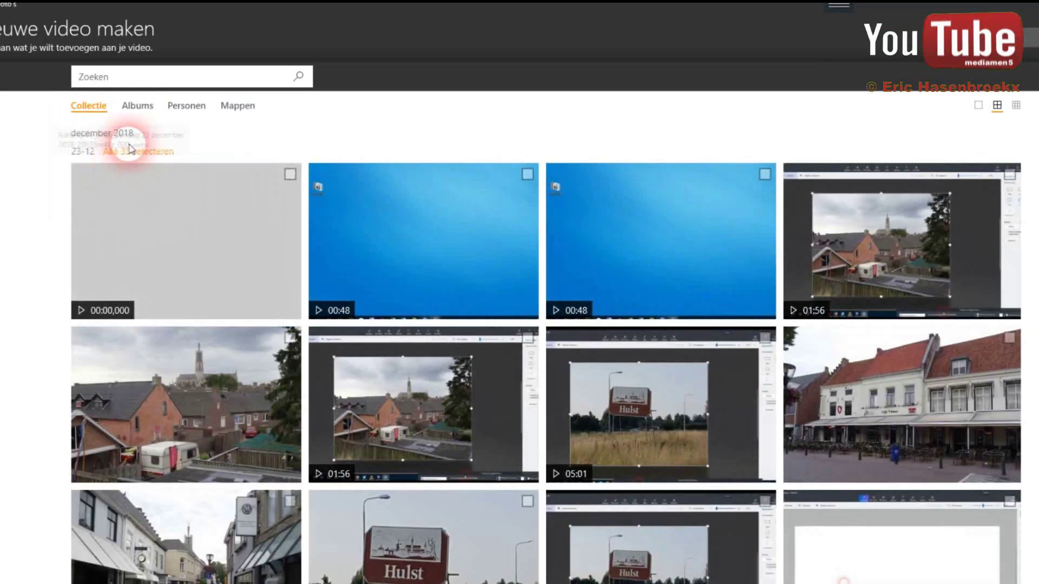
# Show the folder sources for the new video and add the 231218 subfolder of Foto 2019 to Afbeeldingen
pyautogui.click(138, 107)
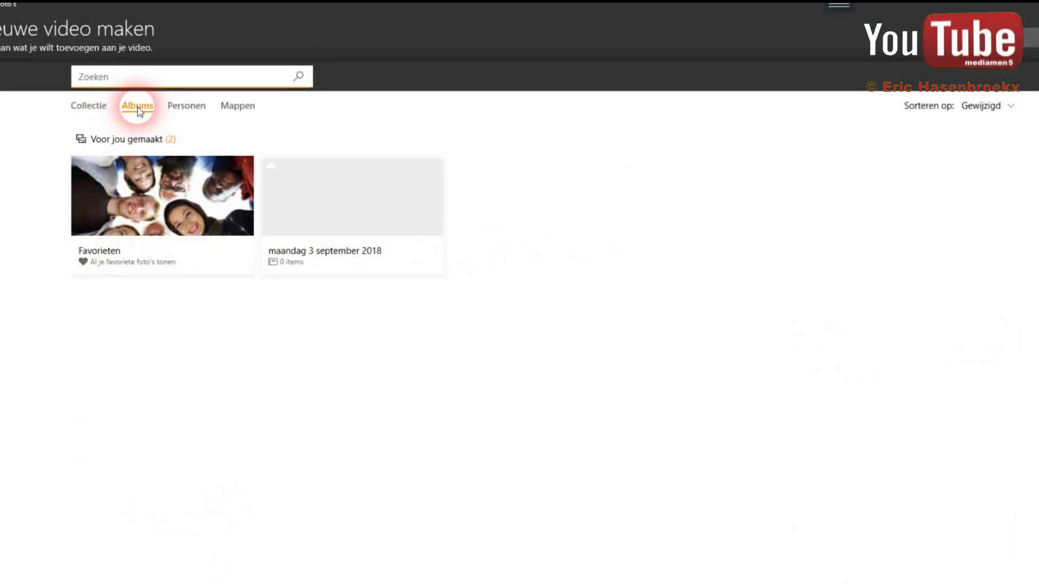
pyautogui.click(237, 106)
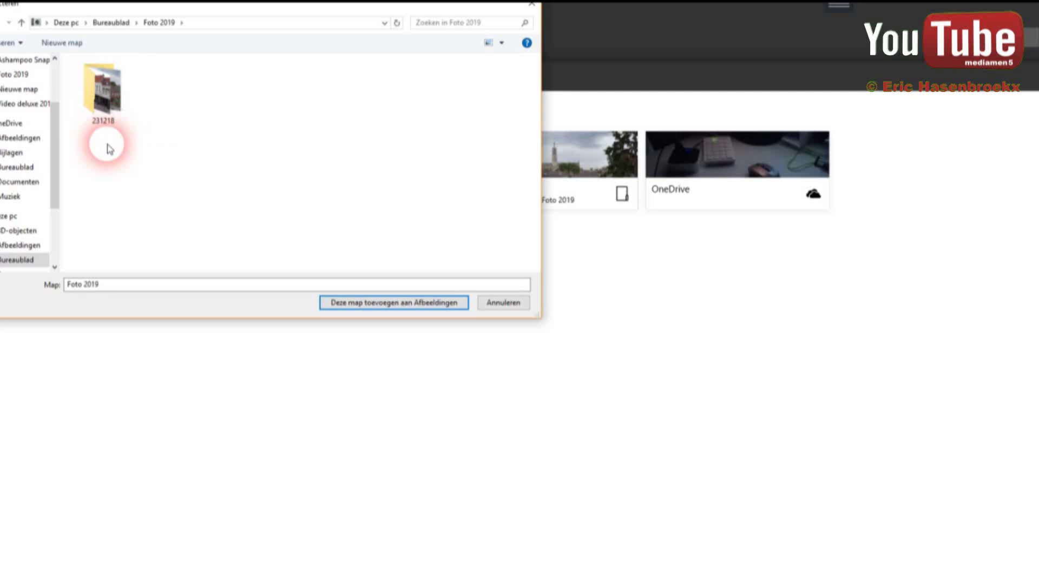
pyautogui.click(103, 97)
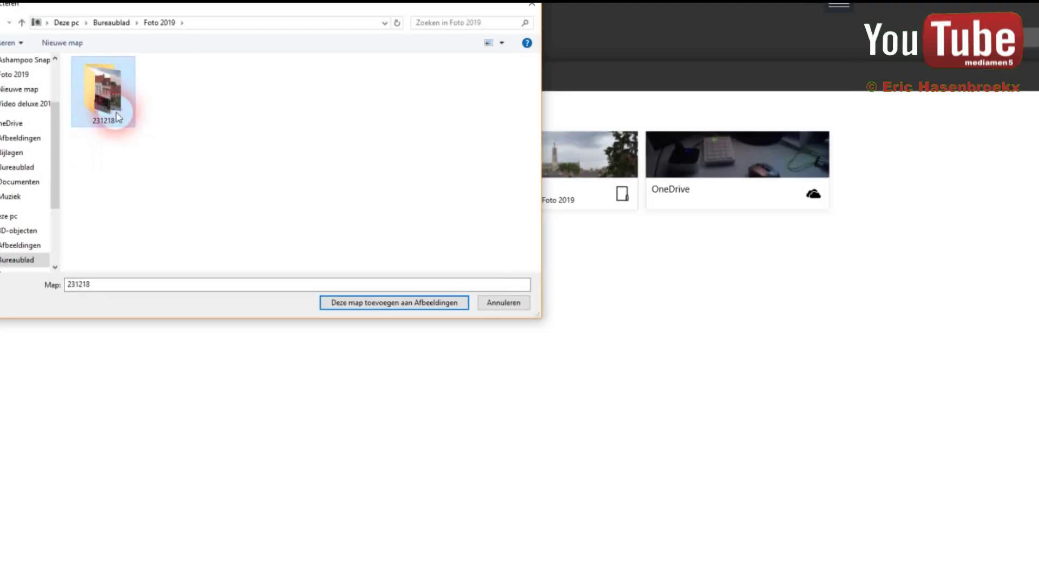
pyautogui.click(424, 307)
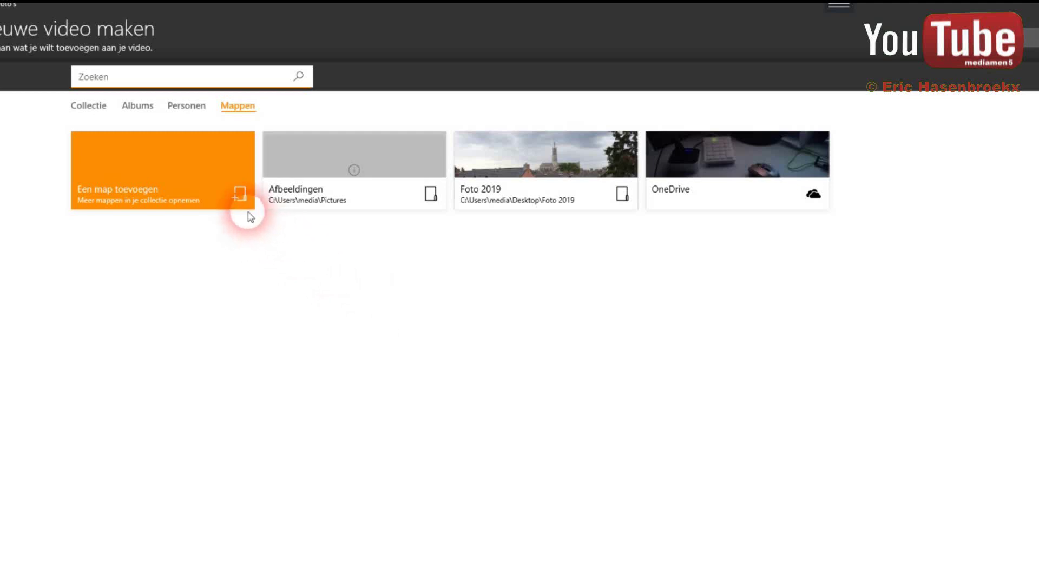
# Open the Foto 2019 folder source and add all five of its street and town photos to the new video
pyautogui.click(488, 201)
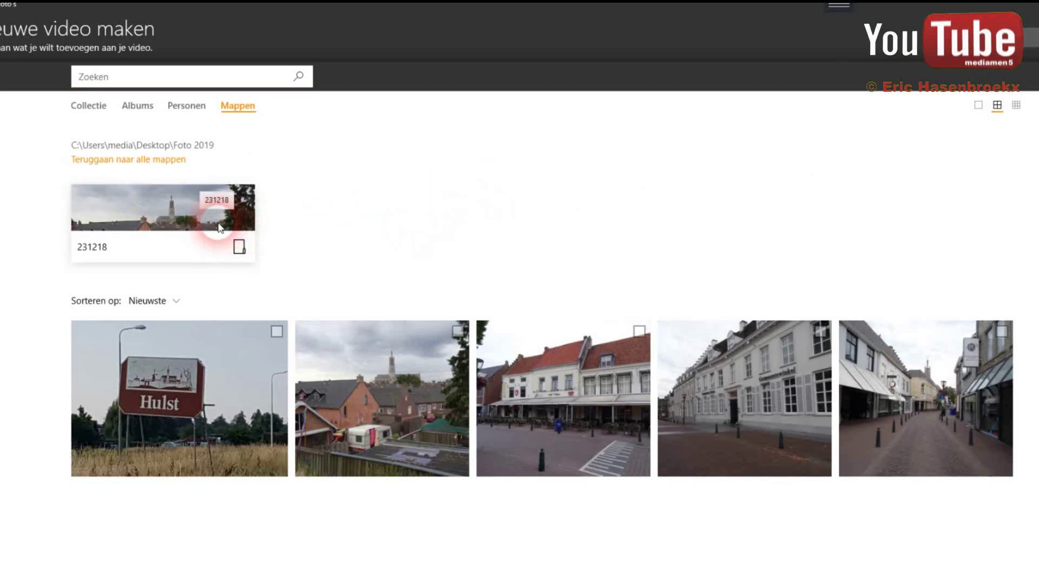
pyautogui.click(277, 333)
pyautogui.click(458, 333)
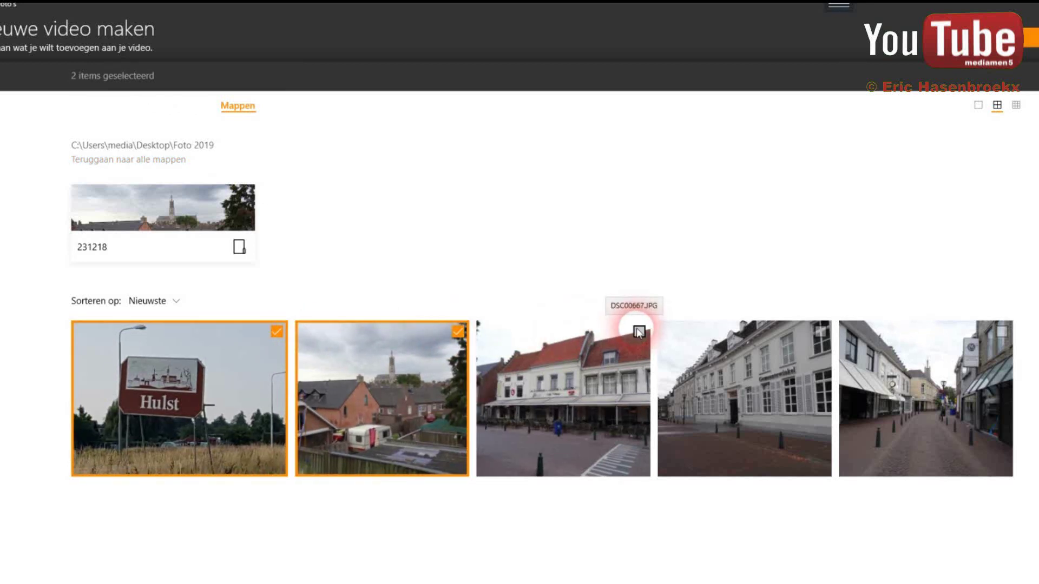
pyautogui.click(639, 331)
pyautogui.click(820, 331)
pyautogui.click(1002, 331)
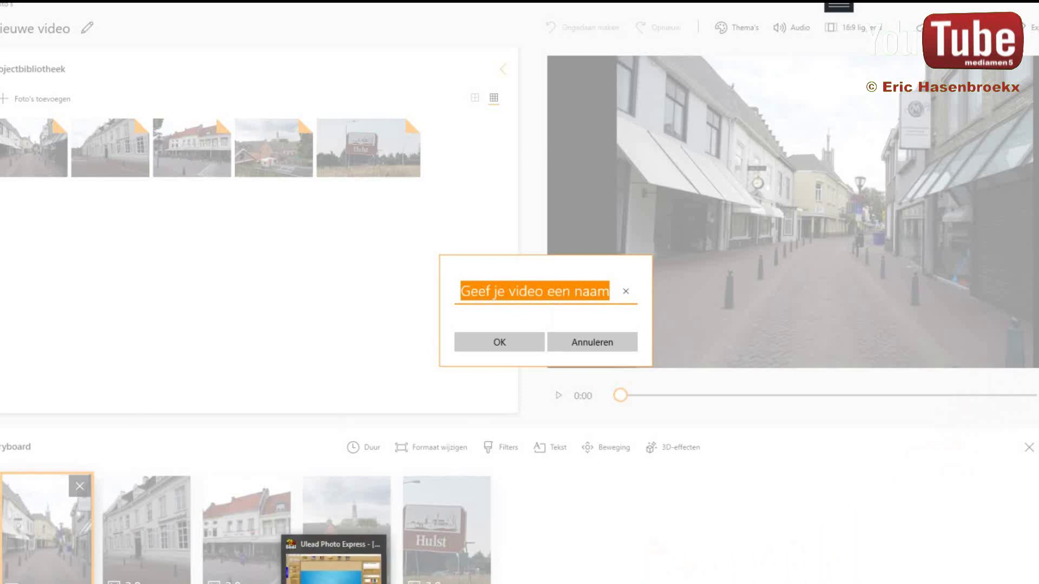
# Replace the placeholder video name with Demo using the on-screen keyboard and confirm it
pyautogui.press('ctrl+super+o')
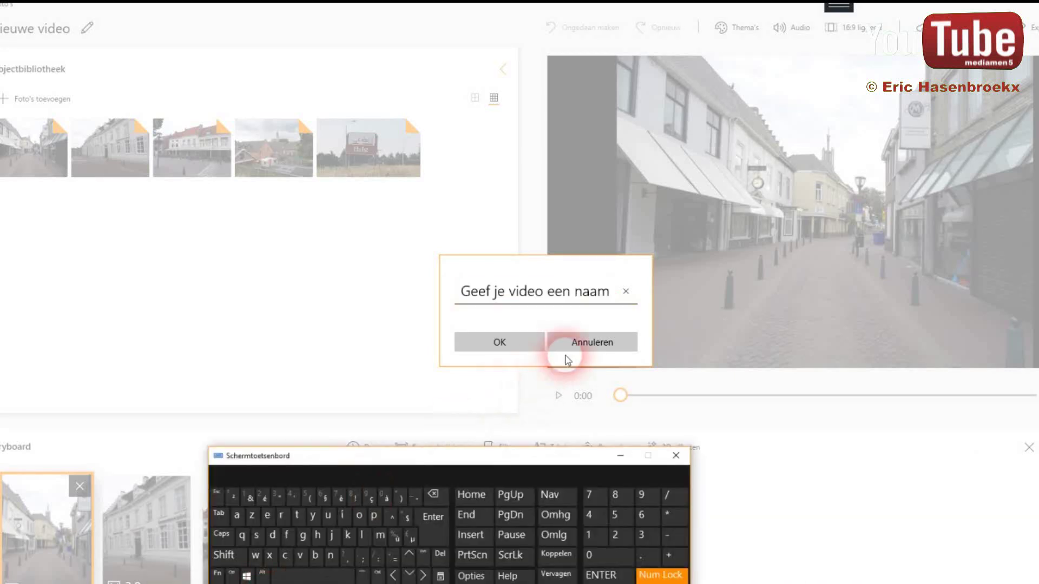
pyautogui.click(608, 295)
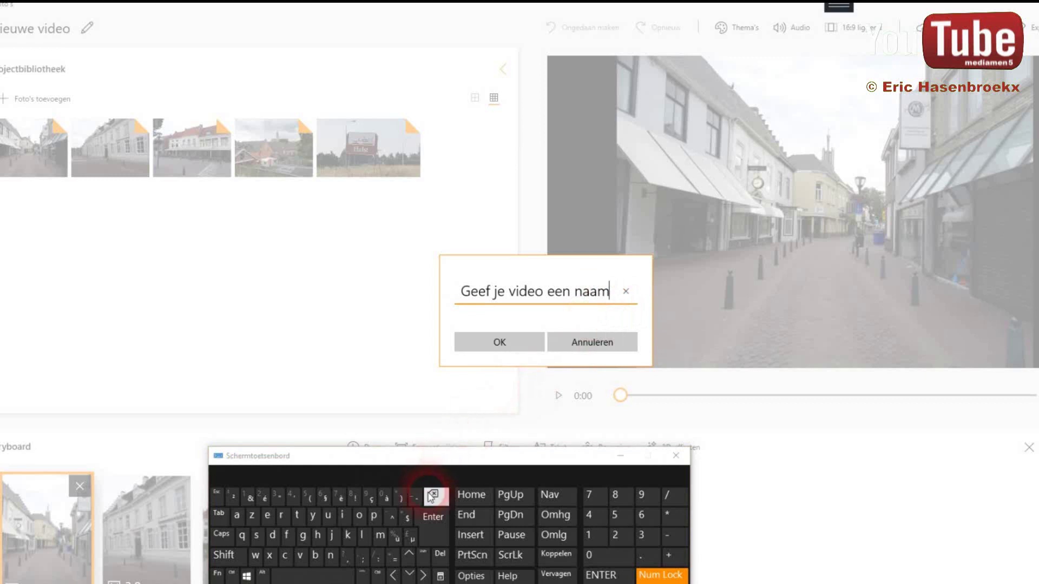
pyautogui.press('BackSpace')
pyautogui.press('BackSpace')
pyautogui.press('BackSpace')
pyautogui.press('BackSpace')
pyautogui.press('BackSpace')
pyautogui.press('BackSpace')
pyautogui.press('BackSpace')
pyautogui.press('BackSpace')
pyautogui.press('BackSpace')
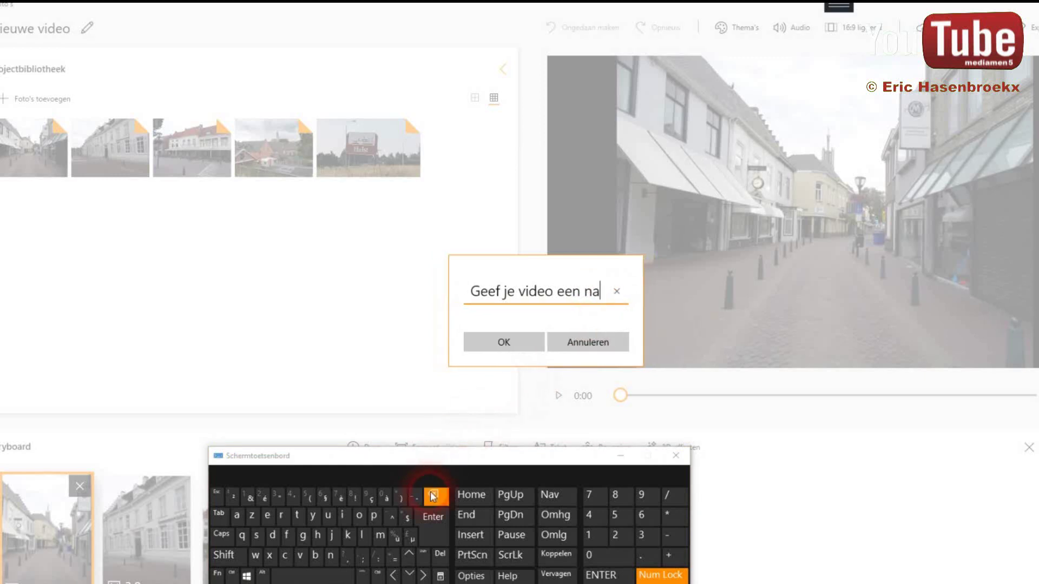
pyautogui.press('BackSpace')
pyautogui.press('BackSpace')
pyautogui.press('BackSpace')
pyautogui.press('BackSpace')
pyautogui.press('BackSpace')
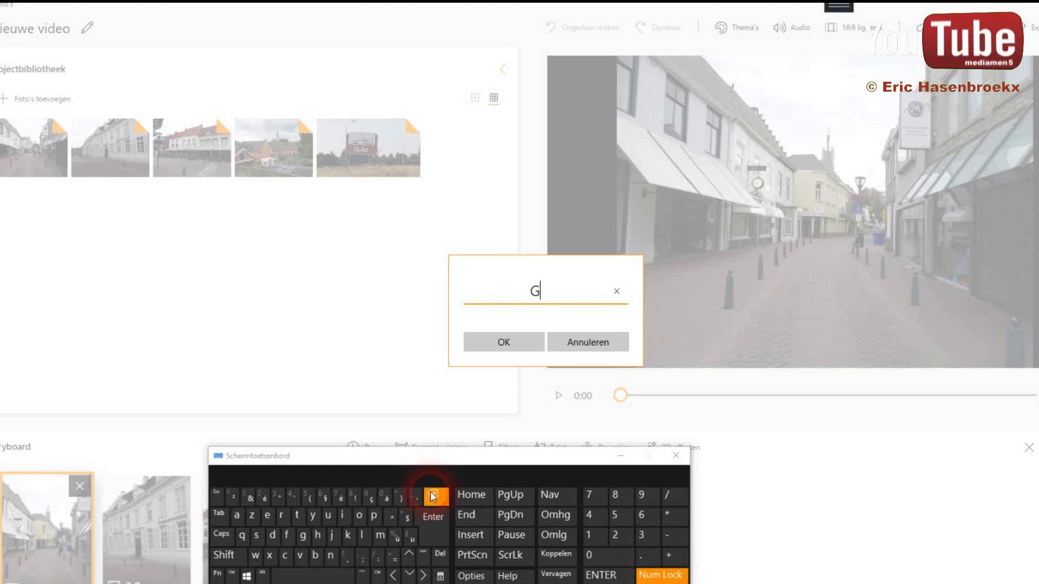
pyautogui.click(238, 558)
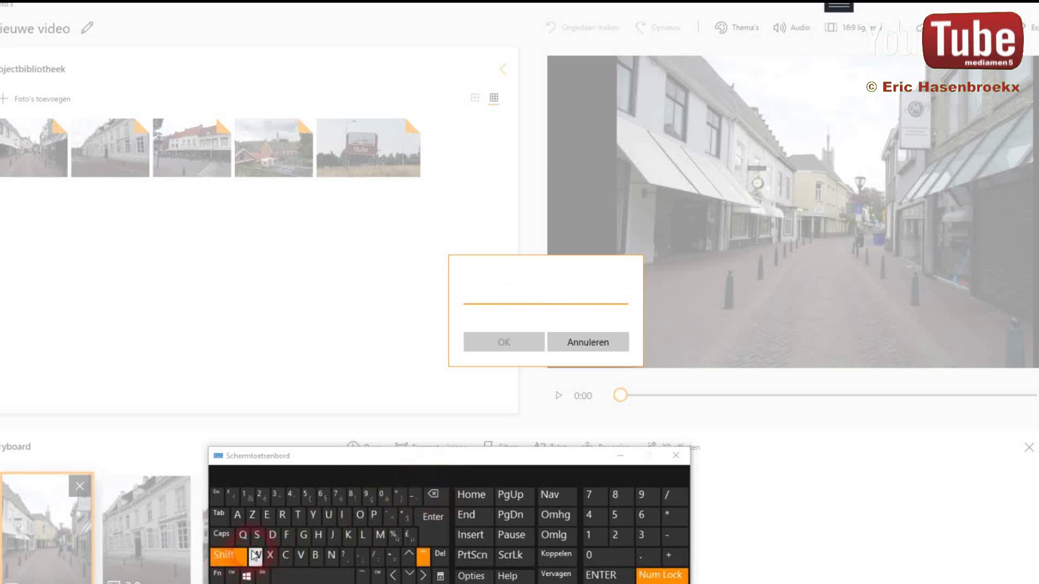
pyautogui.click(272, 535)
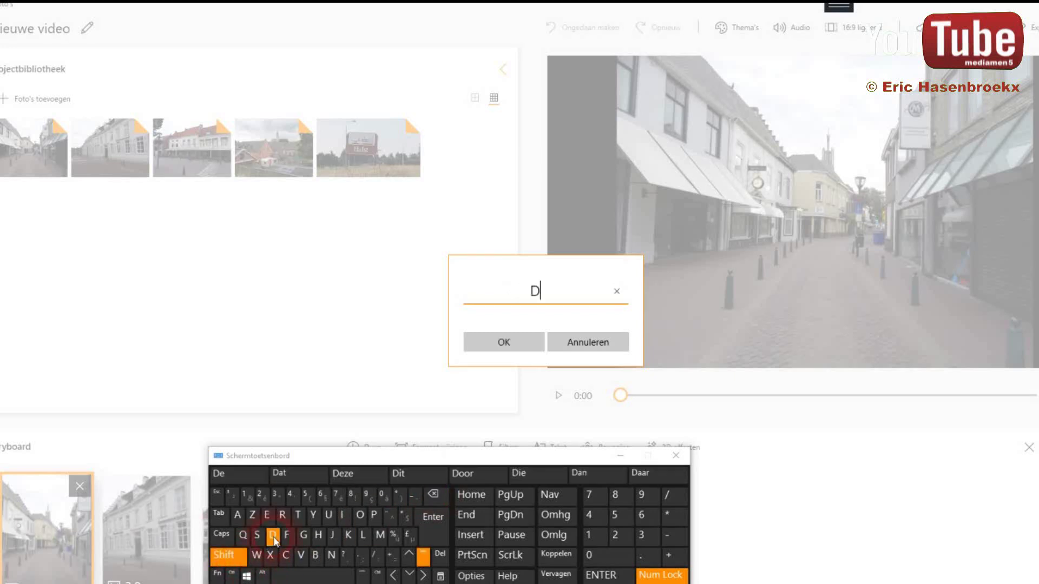
pyautogui.click(381, 536)
pyautogui.click(359, 515)
pyautogui.click(504, 345)
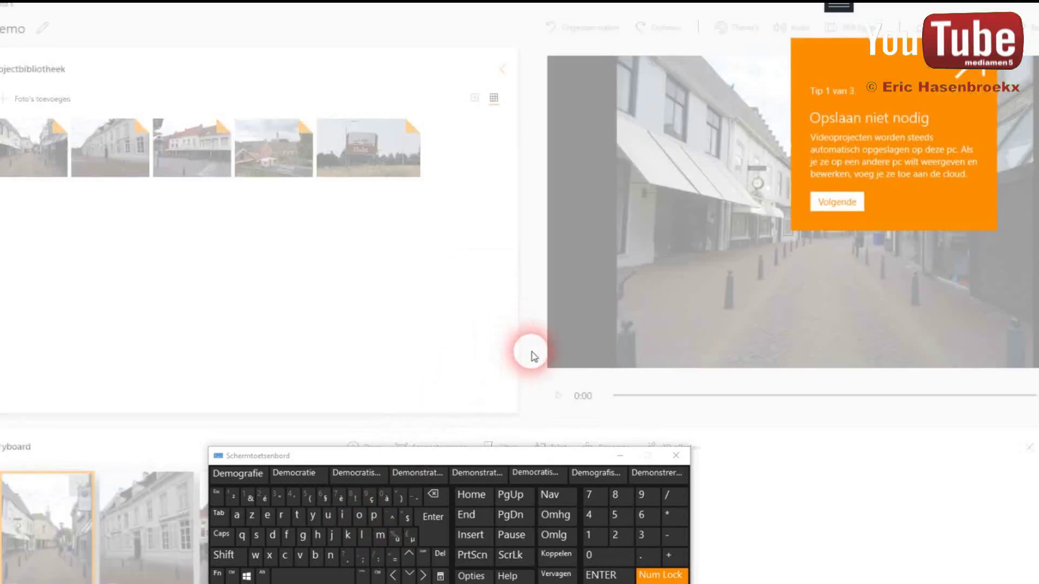
# Go through the three introductory editor tips and dismiss them
pyautogui.click(837, 202)
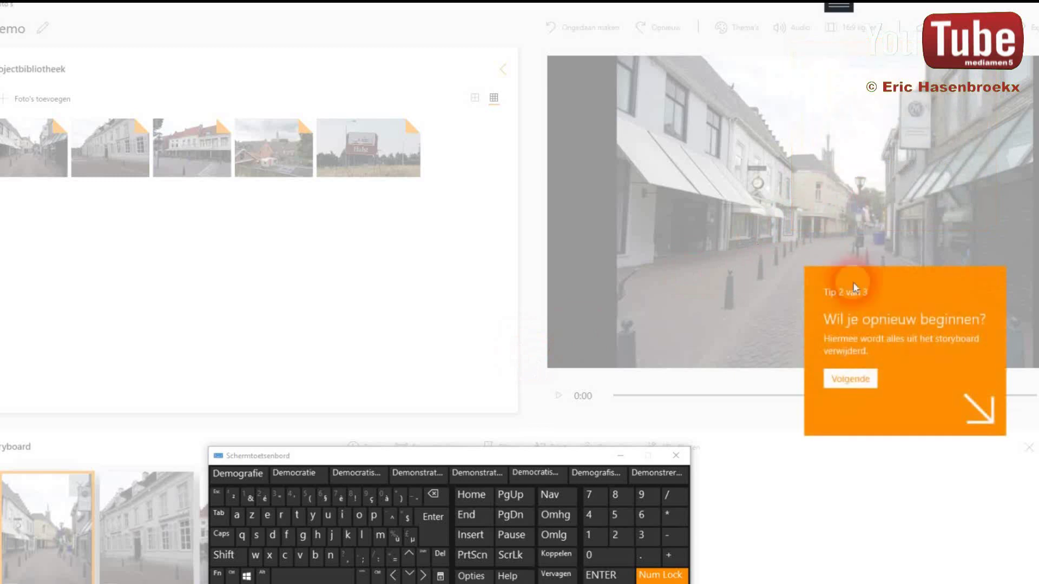
pyautogui.click(847, 381)
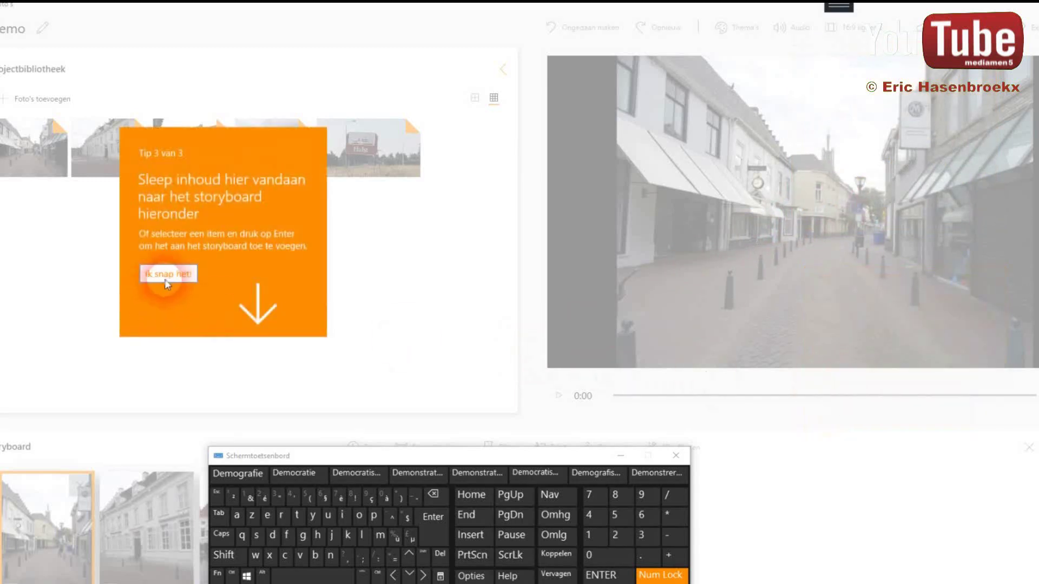
pyautogui.click(157, 277)
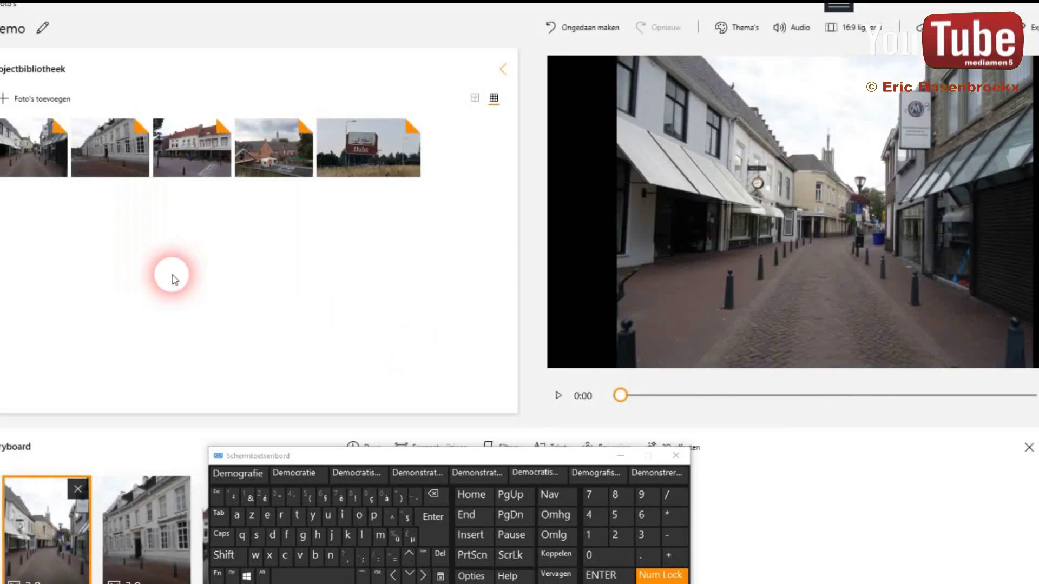